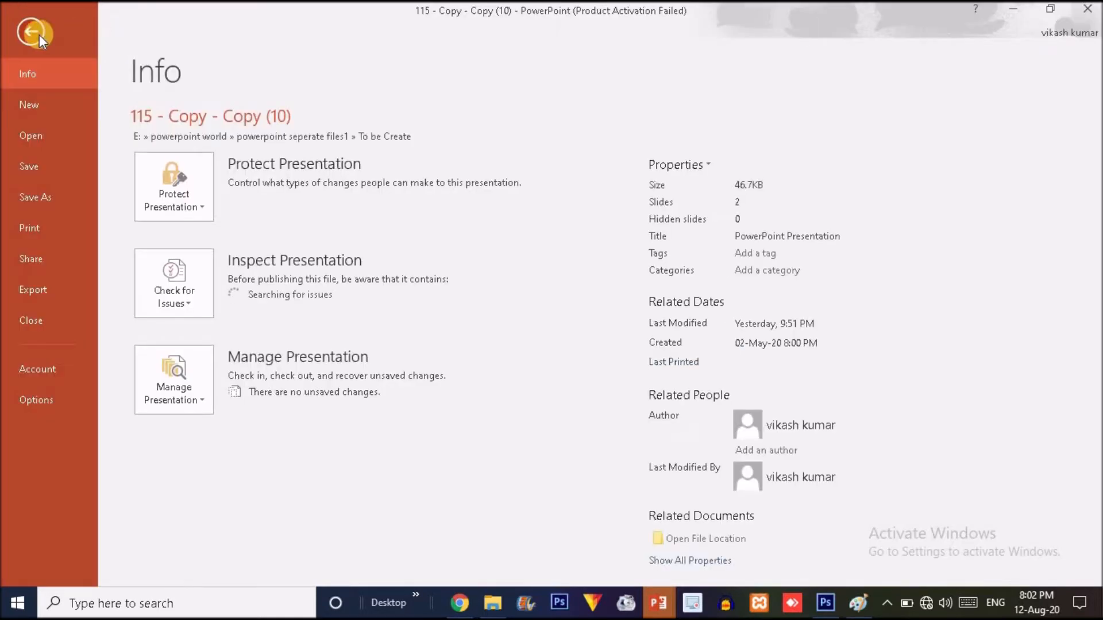
pyautogui.click(40, 34)
pyautogui.click(126, 30)
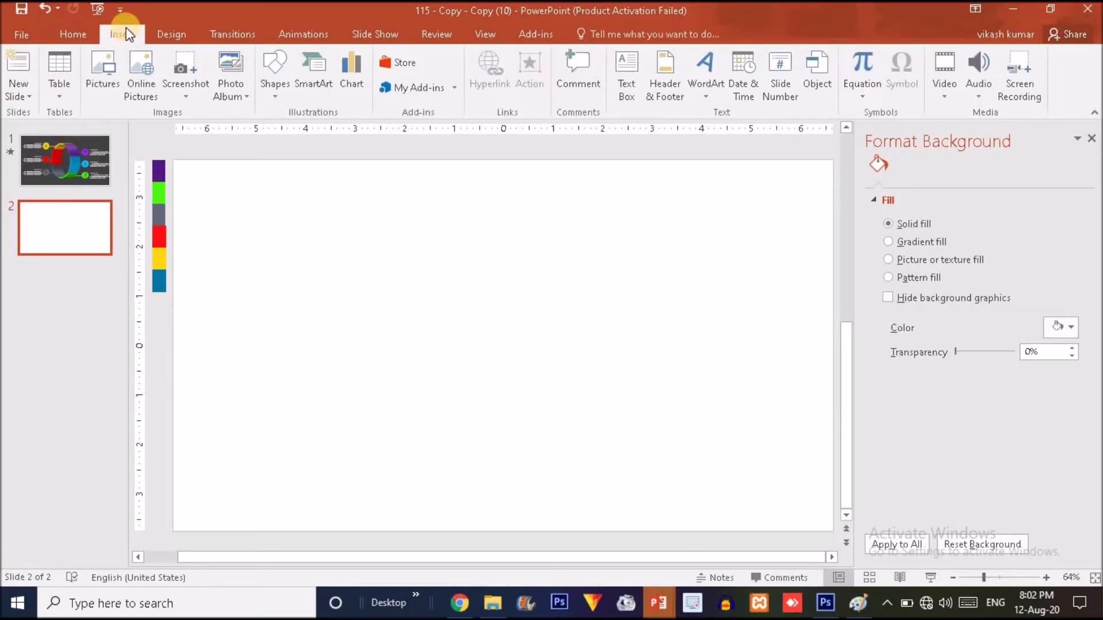
pyautogui.click(19, 89)
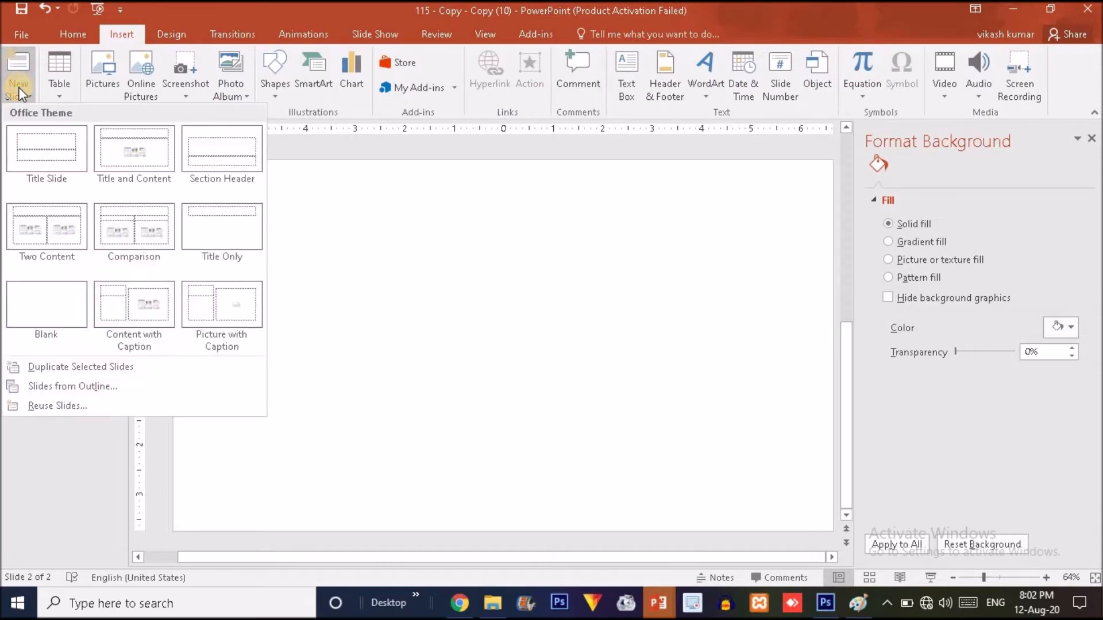
pyautogui.click(59, 307)
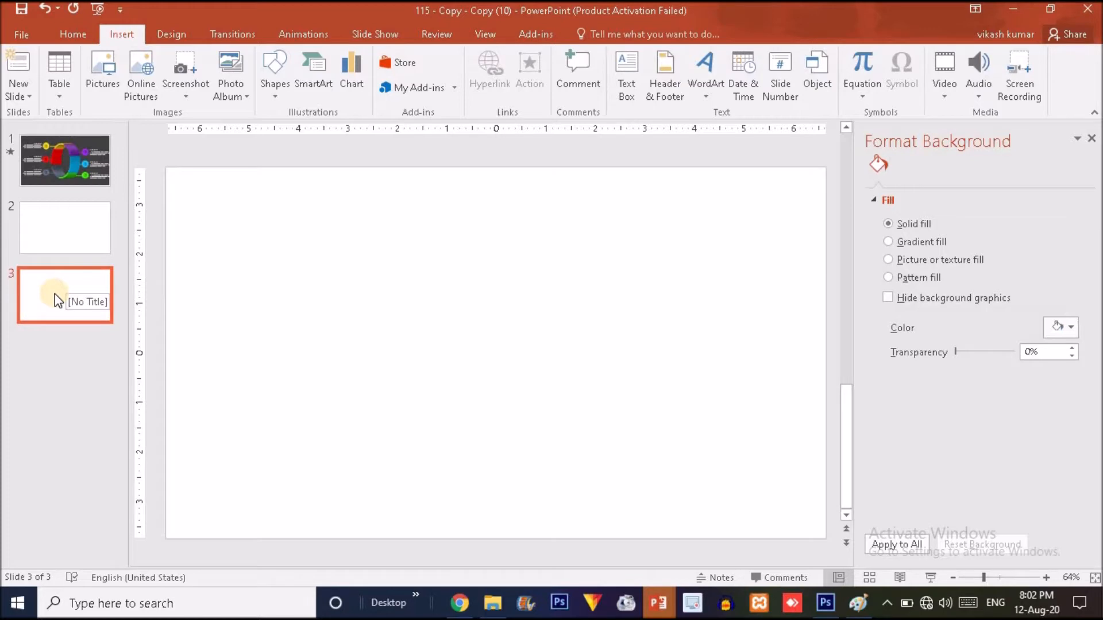
pyautogui.press('Delete')
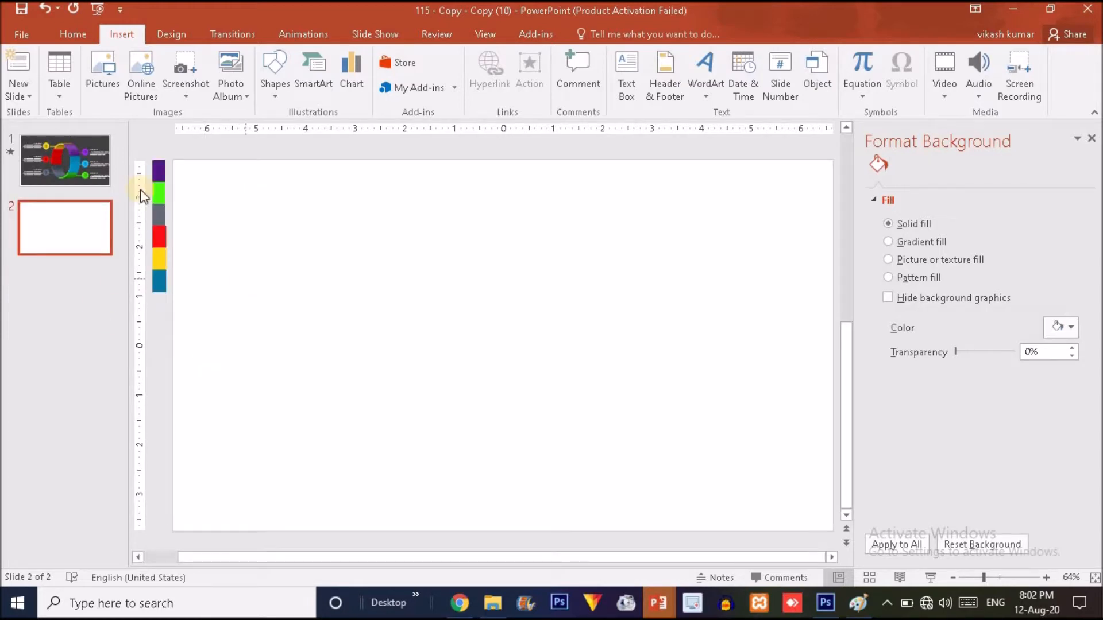
# Draw a donut shape about 5 inches in diameter on the blank slide 2.
pyautogui.click(64, 151)
pyautogui.click(64, 212)
pyautogui.click(69, 180)
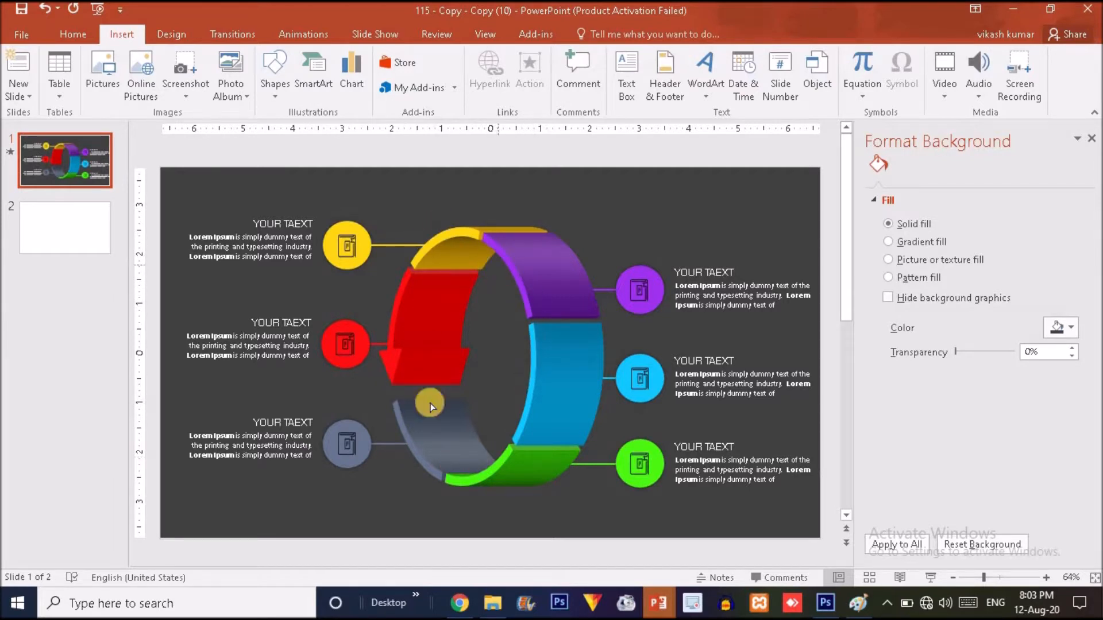
pyautogui.click(79, 241)
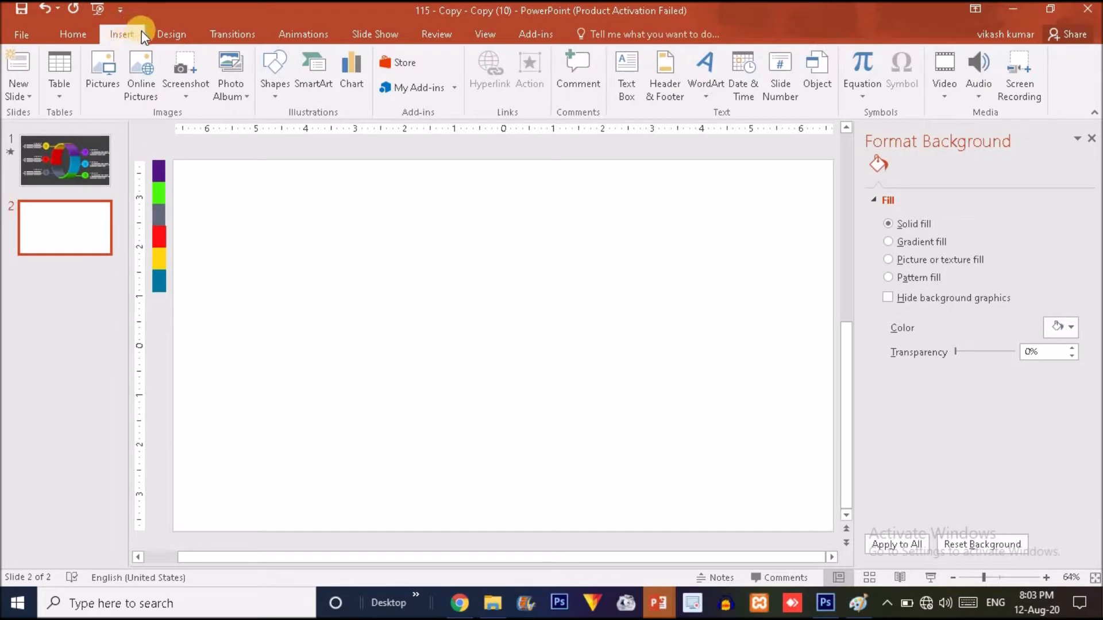
pyautogui.click(284, 86)
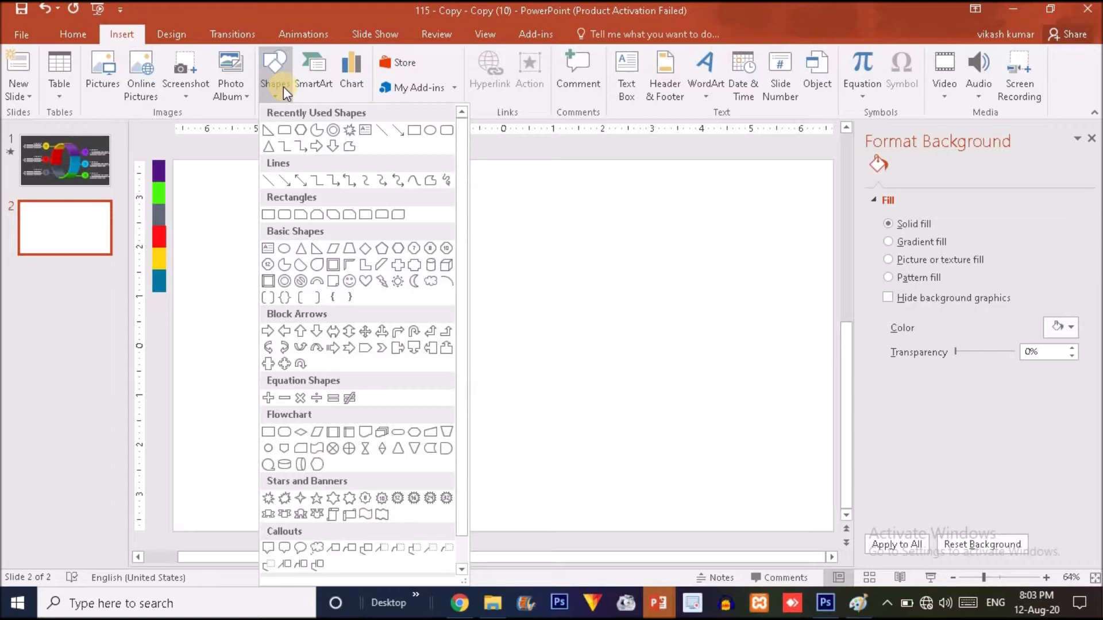
pyautogui.click(284, 281)
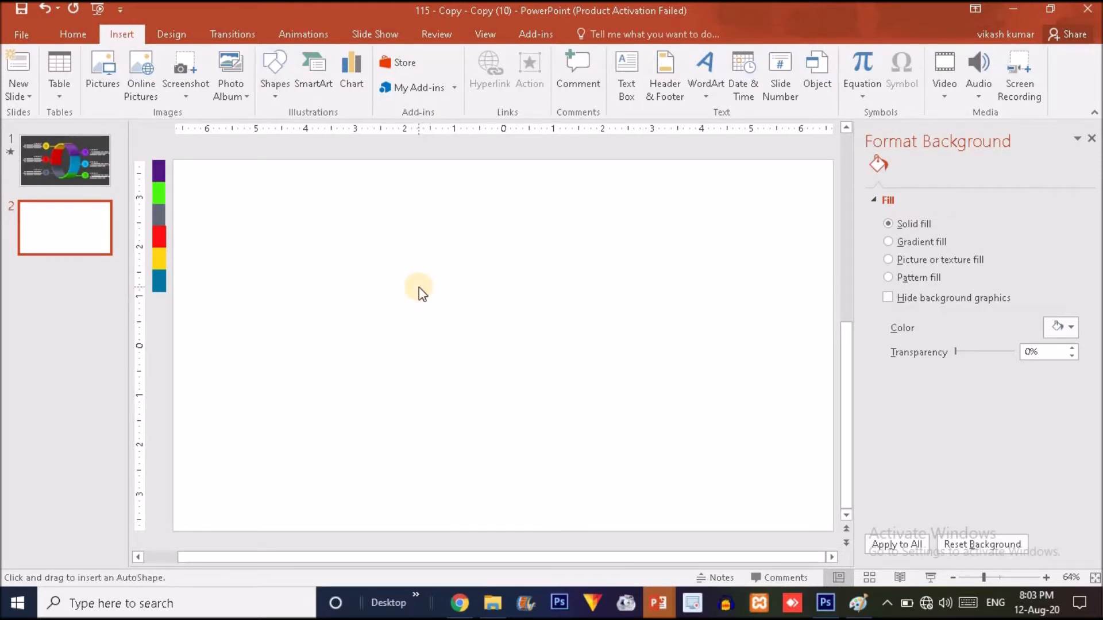
pyautogui.moveTo(419, 290)
pyautogui.mouseDown()
pyautogui.moveTo(549, 434)
pyautogui.moveTo(542, 416)
pyautogui.mouseUp()
pyautogui.moveTo(532, 371); pyautogui.dragTo(580, 434)
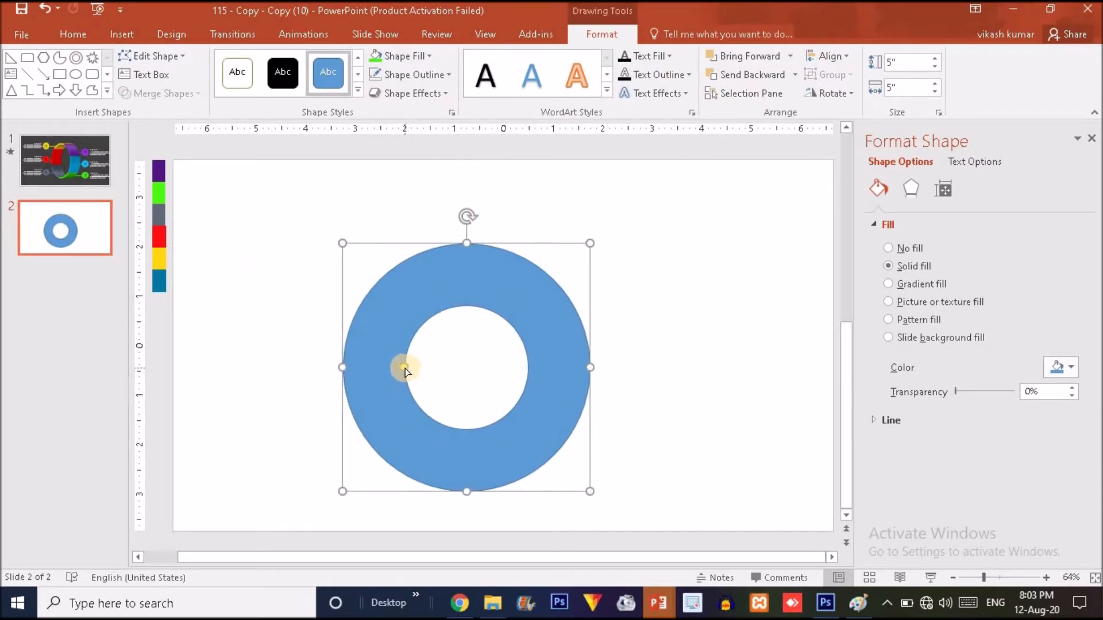
# Narrow the donut into a thin ring without an outline and move it up to the slide's vertical centre.
pyautogui.moveTo(389, 369); pyautogui.dragTo(350, 368)
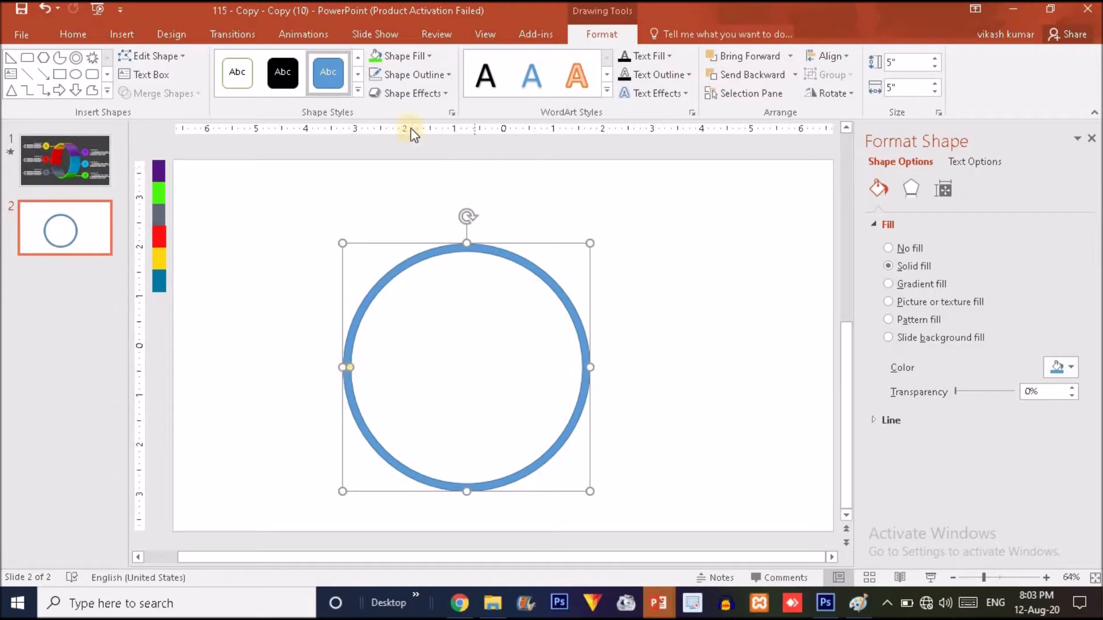
pyautogui.click(417, 77)
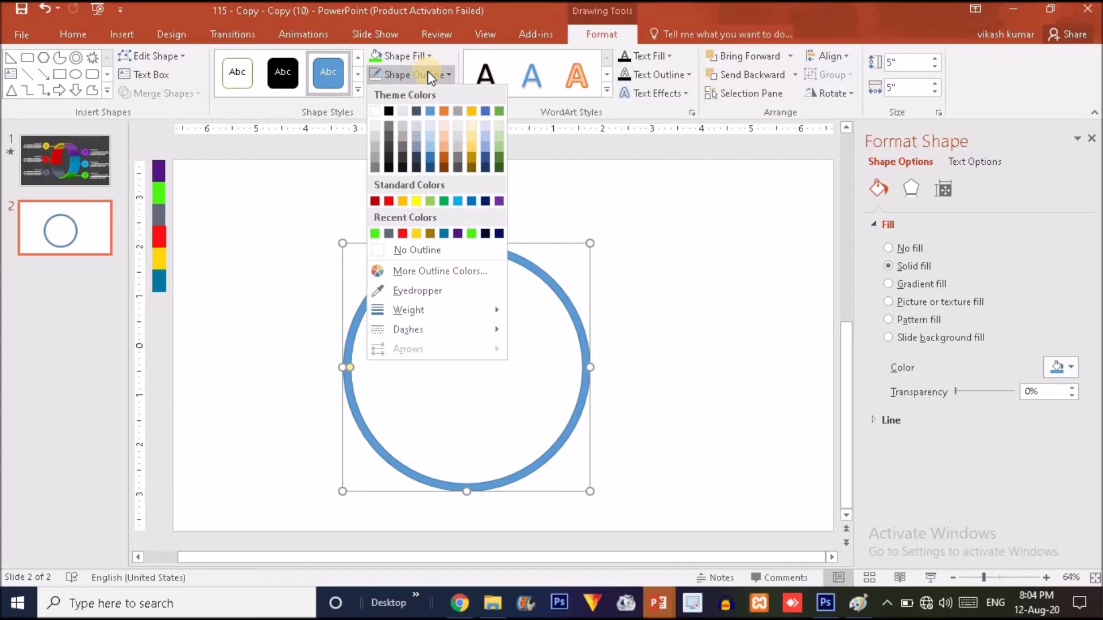
pyautogui.click(421, 248)
pyautogui.moveTo(444, 241); pyautogui.dragTo(448, 222)
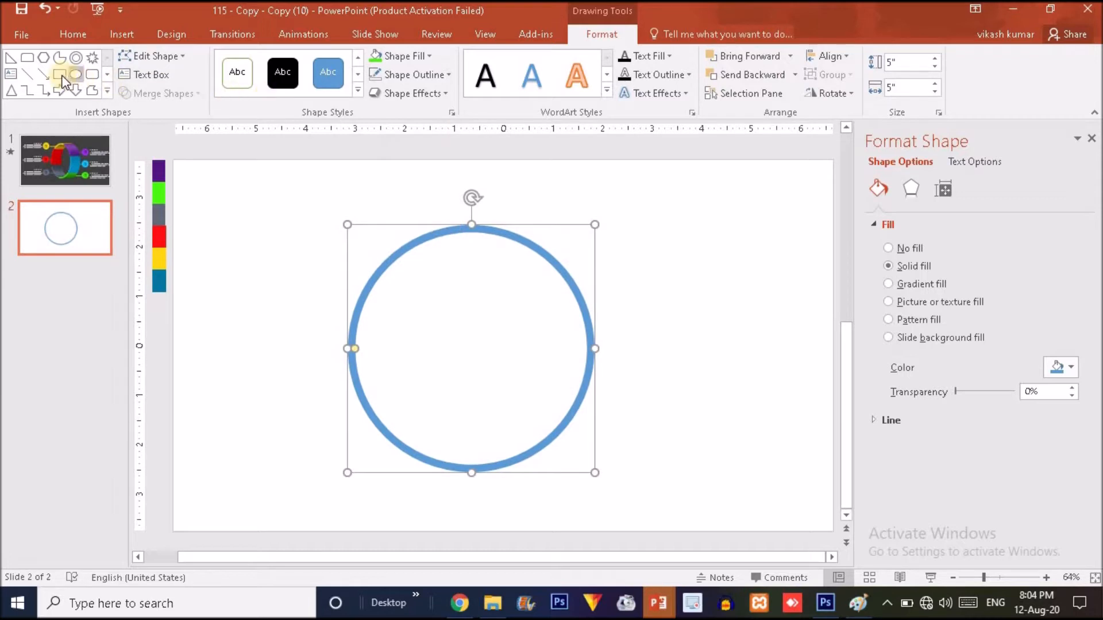
# Draw a thin green horizontal rectangle about 6.53 inches wide and 0.05 inches high, and centre it across the ring.
pyautogui.click(111, 33)
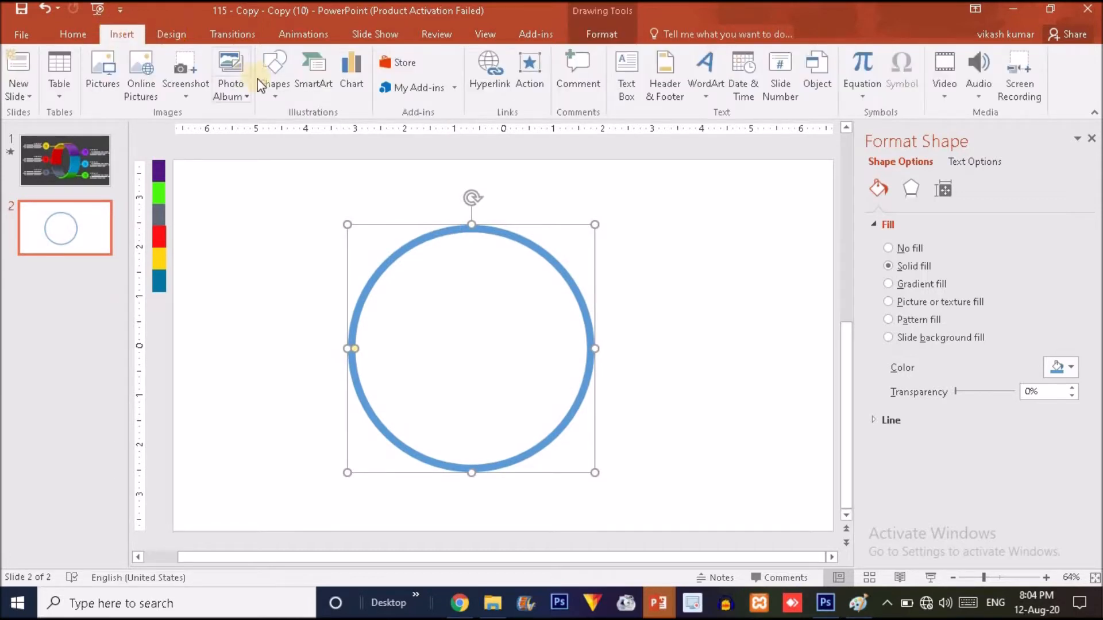
pyautogui.click(276, 85)
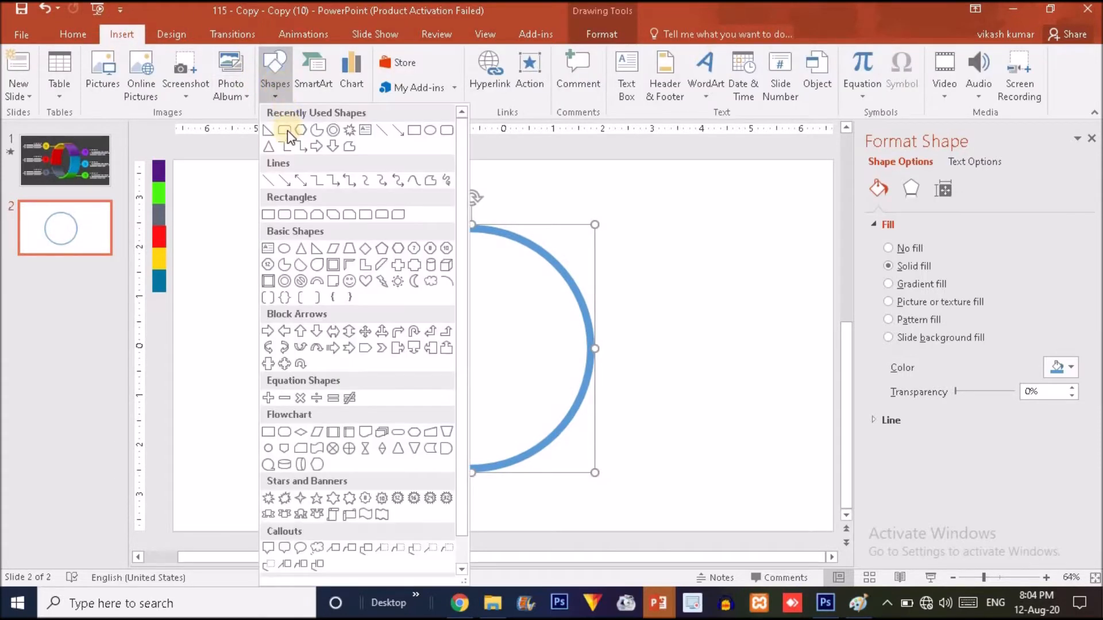
pyautogui.click(418, 131)
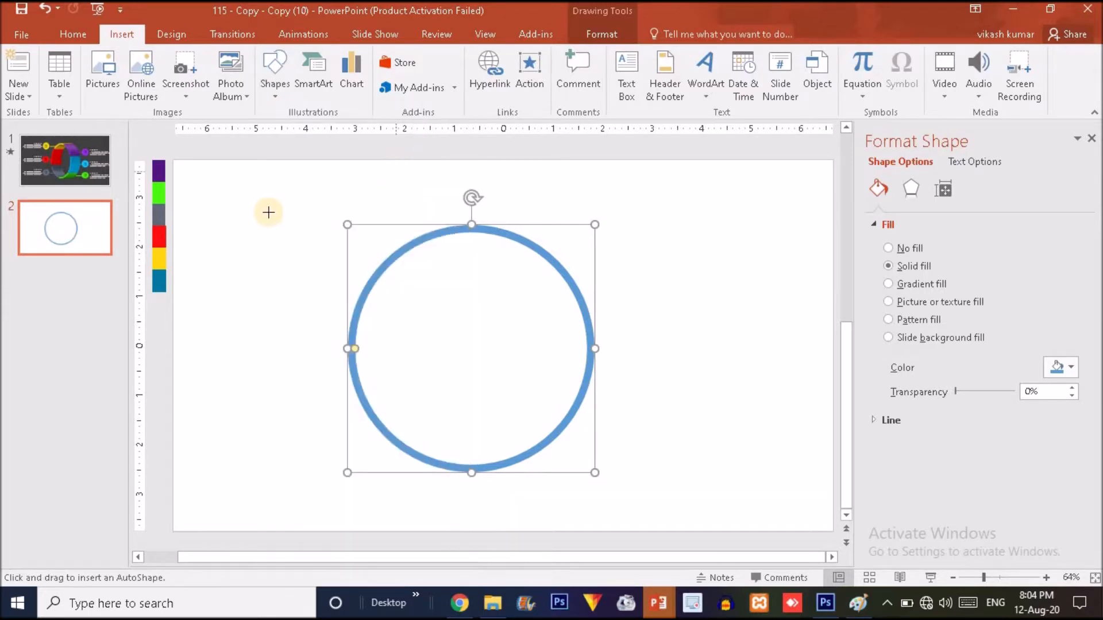
pyautogui.moveTo(260, 216); pyautogui.dragTo(582, 217)
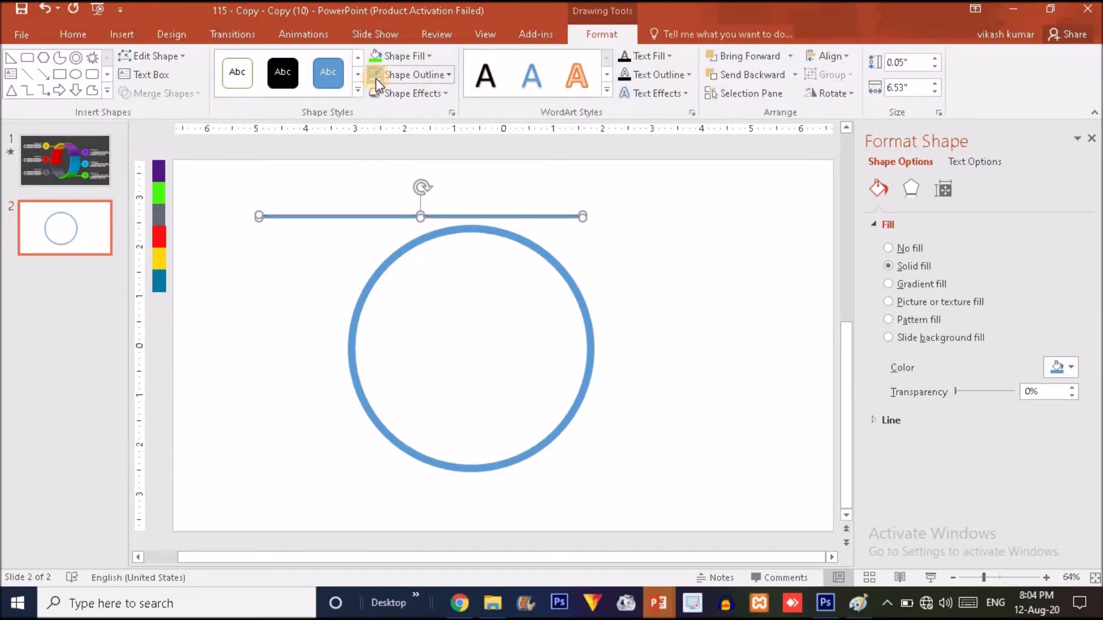
pyautogui.click(375, 59)
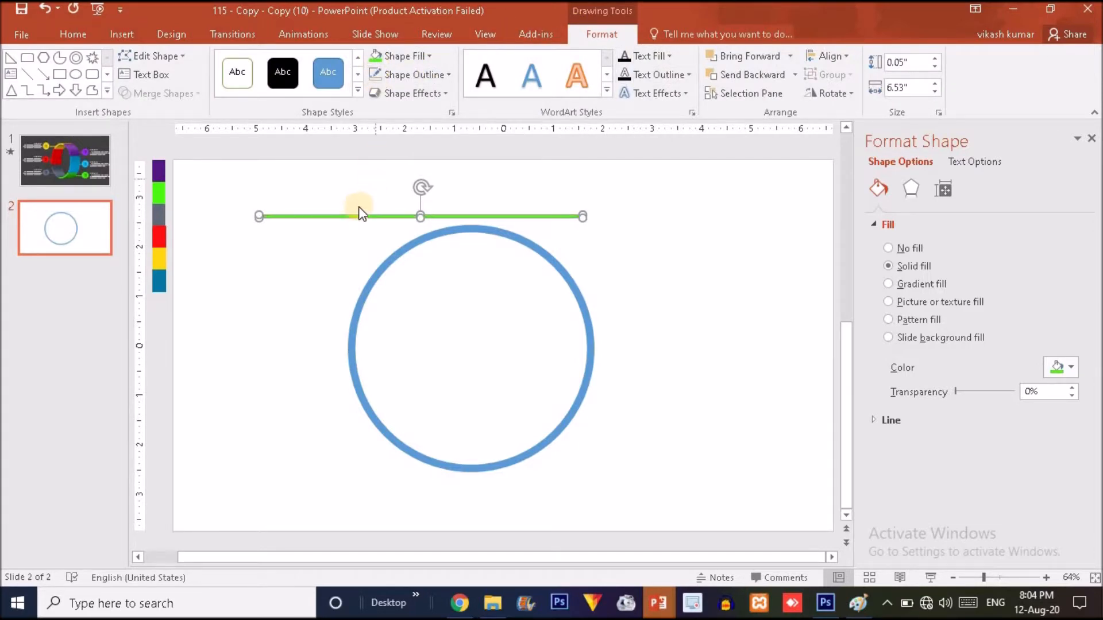
pyautogui.moveTo(346, 217); pyautogui.dragTo(401, 347)
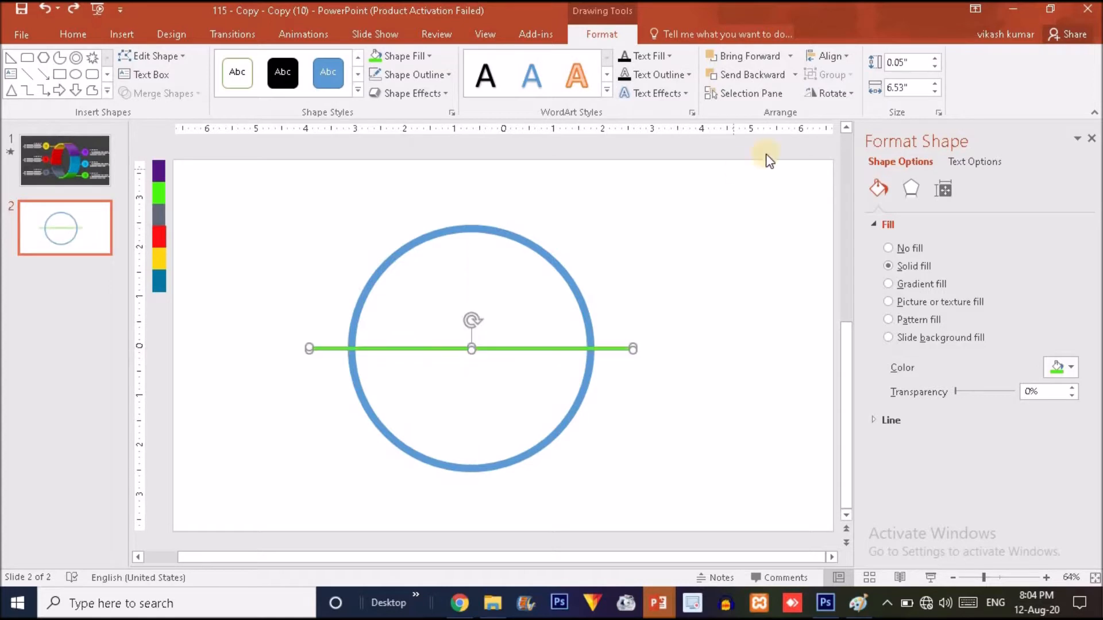
# Set the green line's rotation to 60°.
pyautogui.click(834, 93)
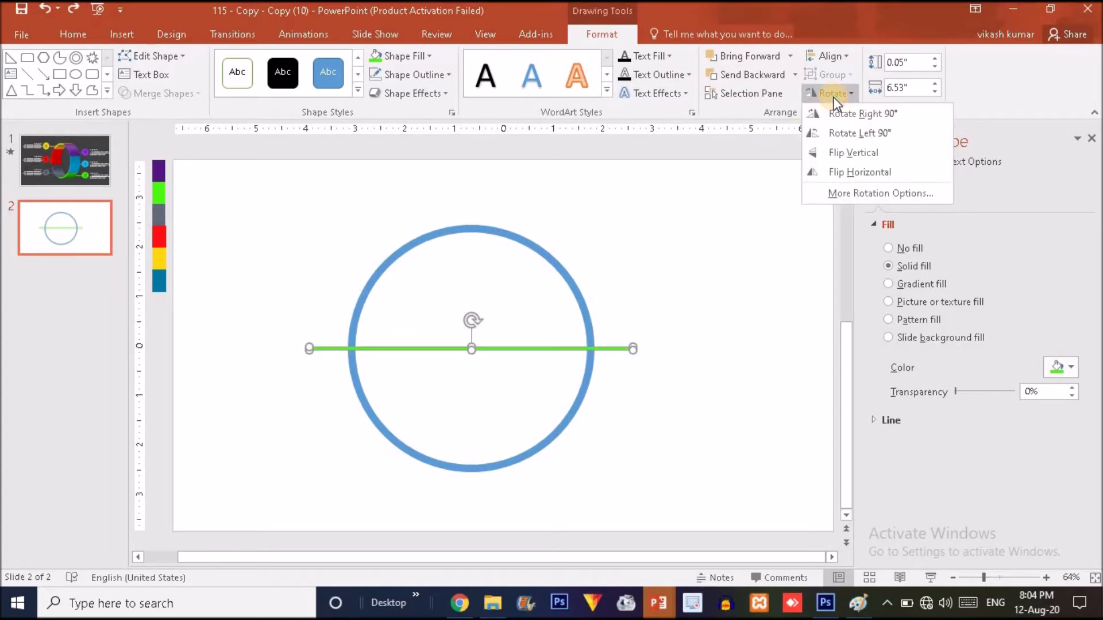
pyautogui.click(864, 194)
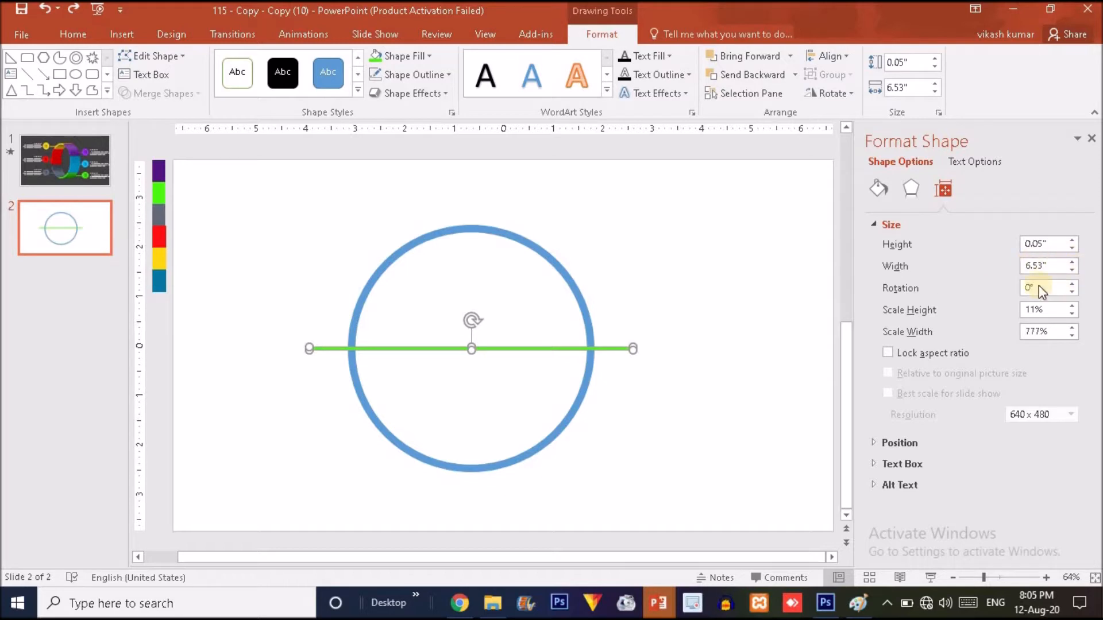
pyautogui.moveTo(1050, 286); pyautogui.dragTo(997, 288)
pyautogui.write('6')
pyautogui.press('Return')
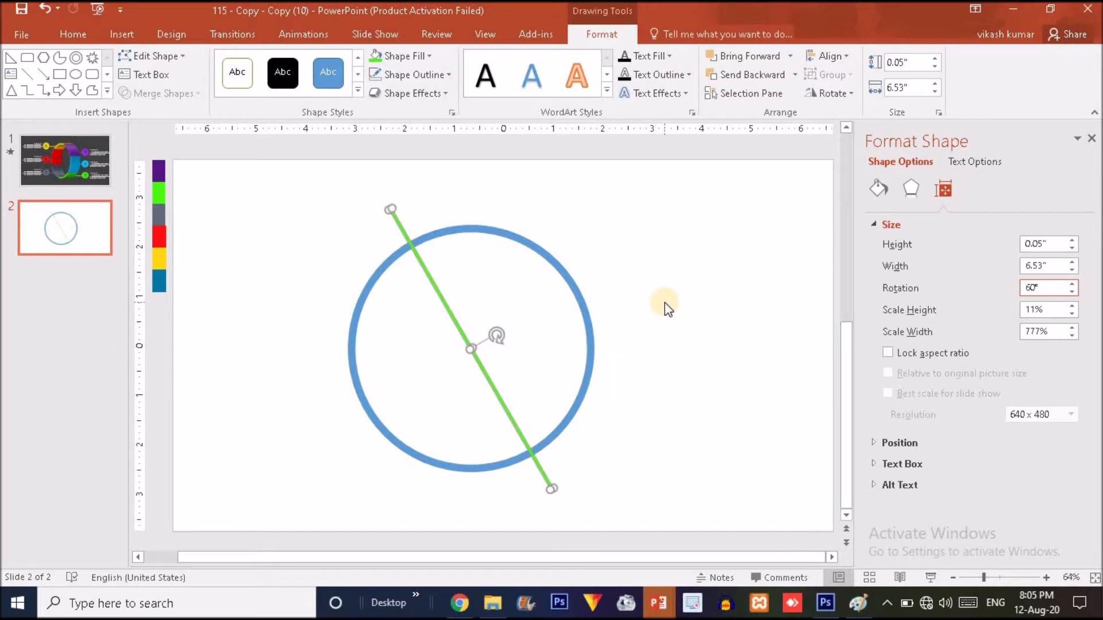
# Duplicate the tilted green line and flip the copy horizontally so that the two lines cross at the ring's centre.
pyautogui.click(457, 330)
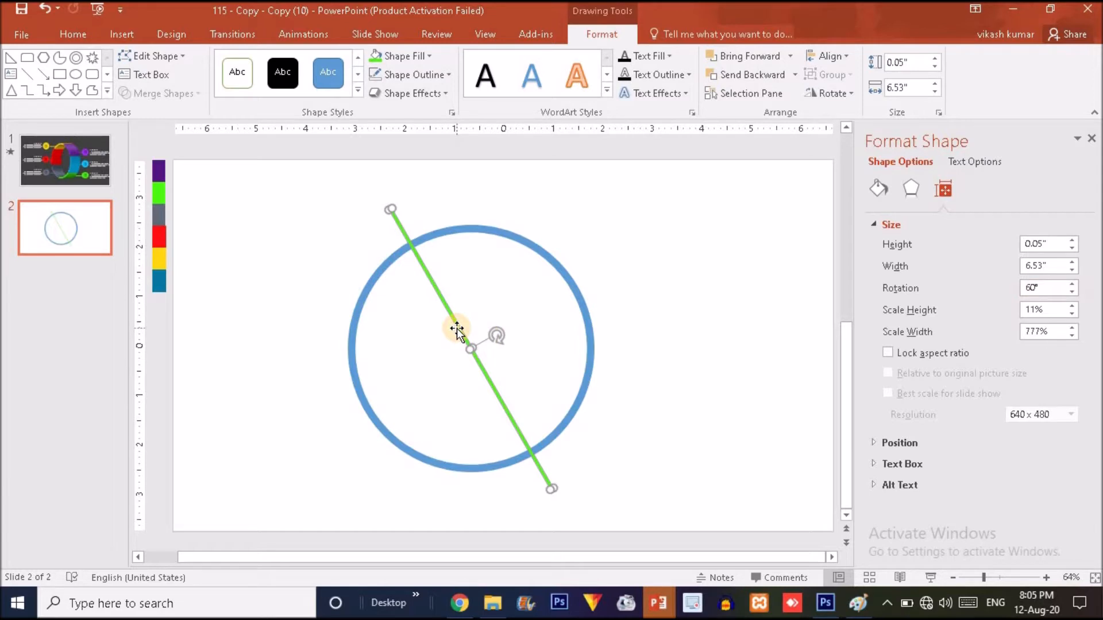
pyautogui.moveTo(460, 336); pyautogui.dragTo(468, 344)
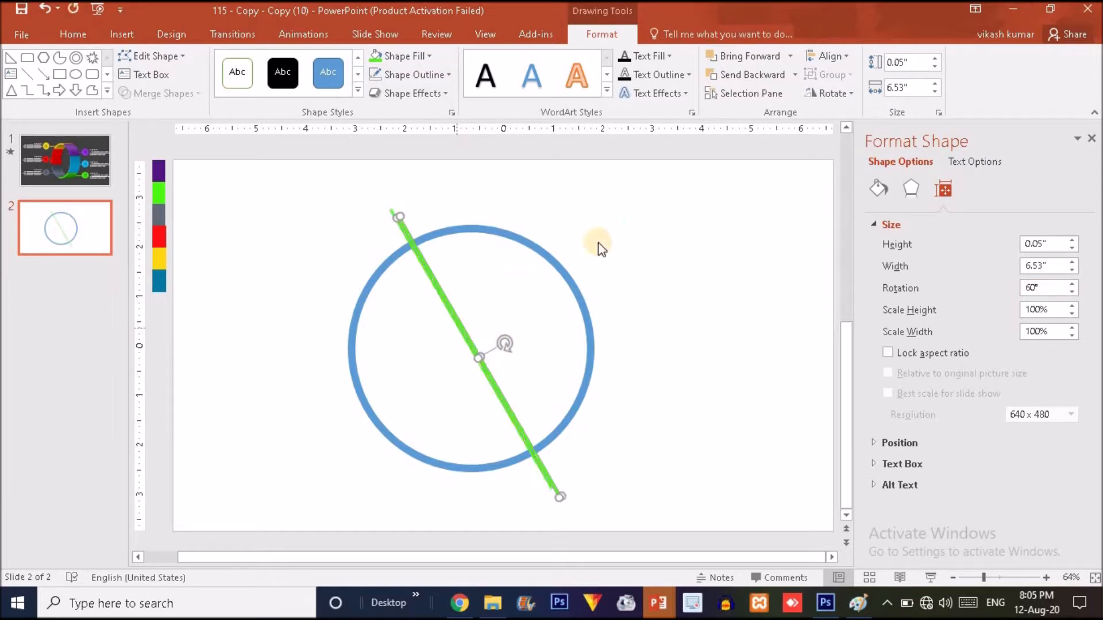
pyautogui.moveTo(455, 315); pyautogui.dragTo(504, 305)
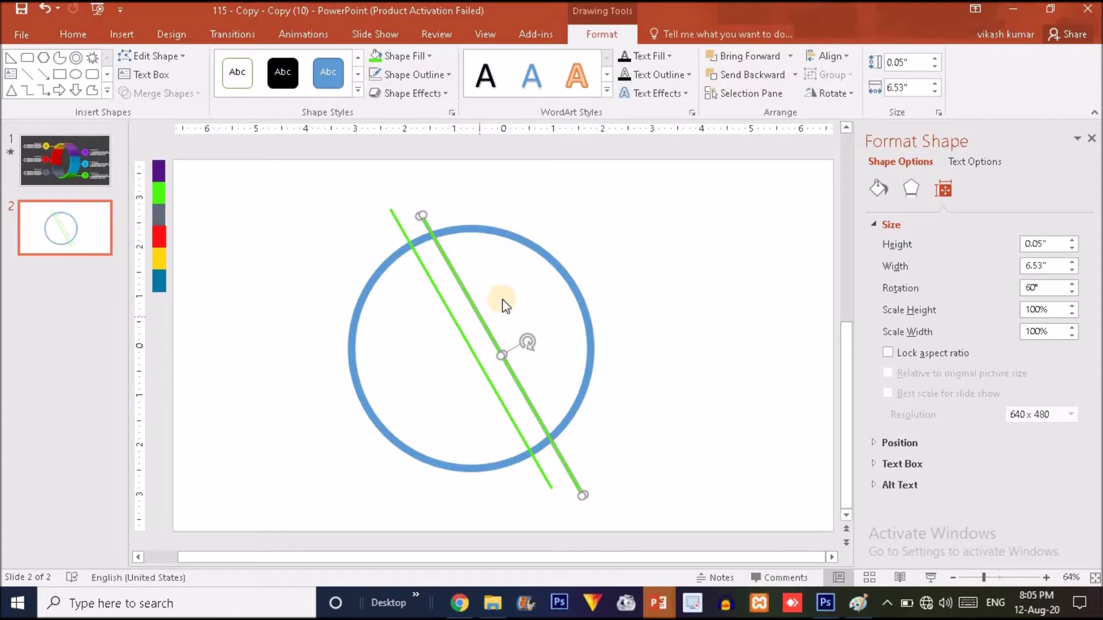
pyautogui.click(840, 95)
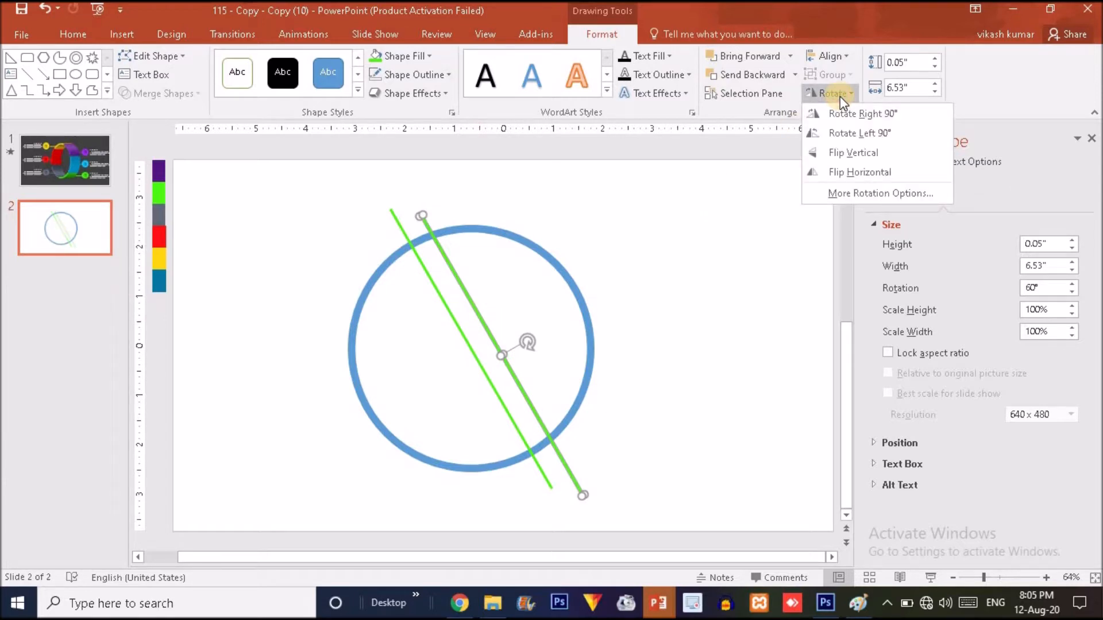
pyautogui.click(851, 172)
pyautogui.click(530, 308)
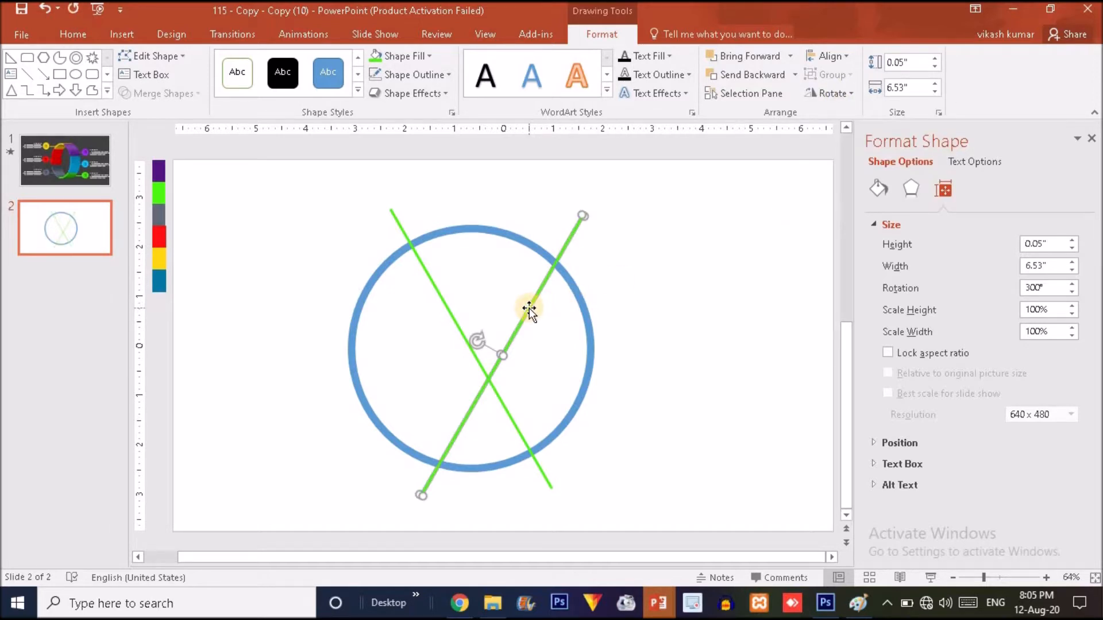
pyautogui.moveTo(529, 308); pyautogui.dragTo(502, 293)
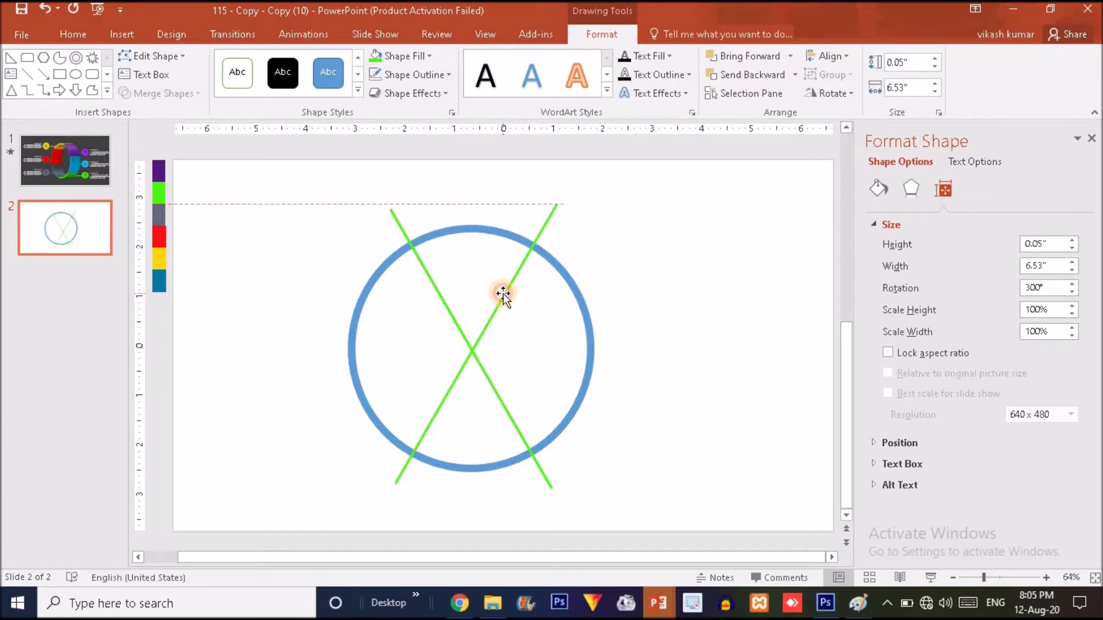
pyautogui.rightClick(284, 219)
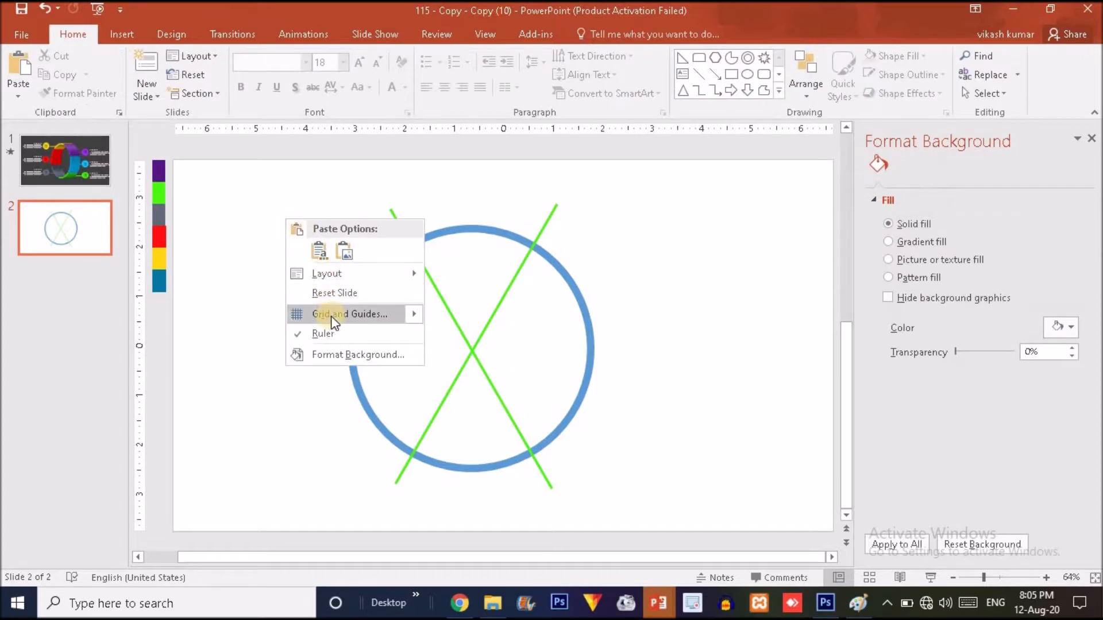
pyautogui.moveTo(330, 321)
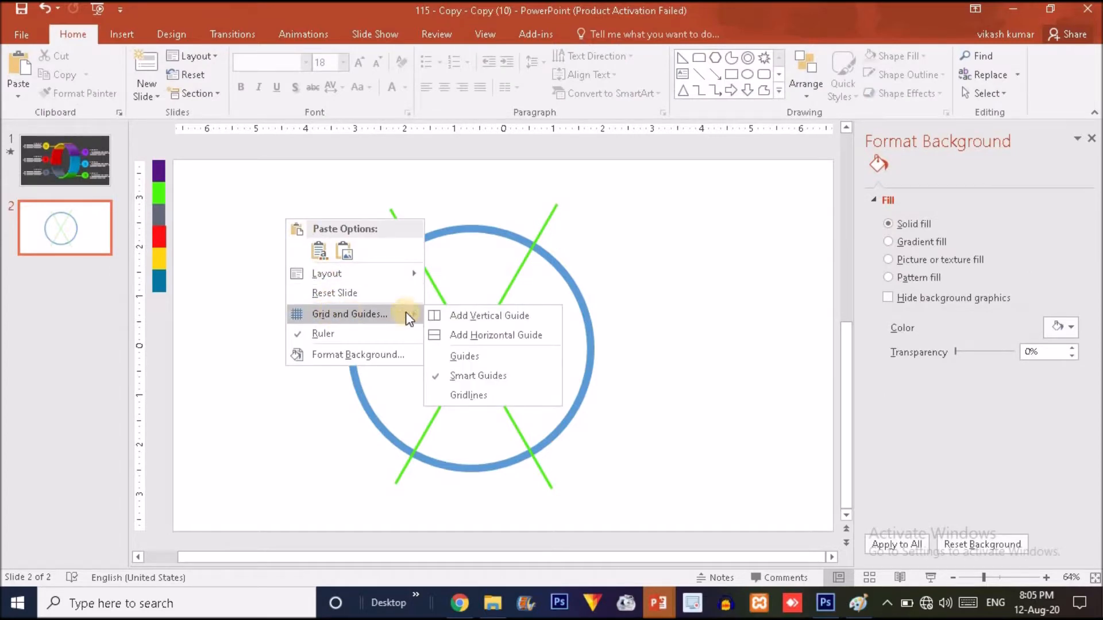
pyautogui.click(451, 356)
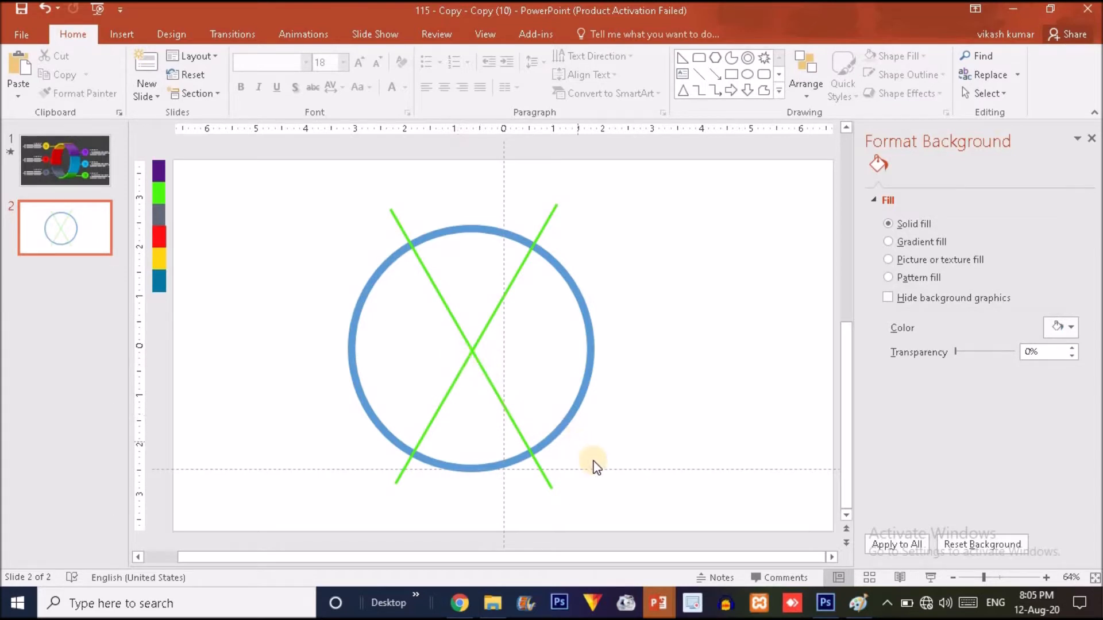
pyautogui.moveTo(595, 470); pyautogui.dragTo(603, 349)
pyautogui.hotkey('ctrl', 'z')
pyautogui.hotkey('ctrl', 'z')
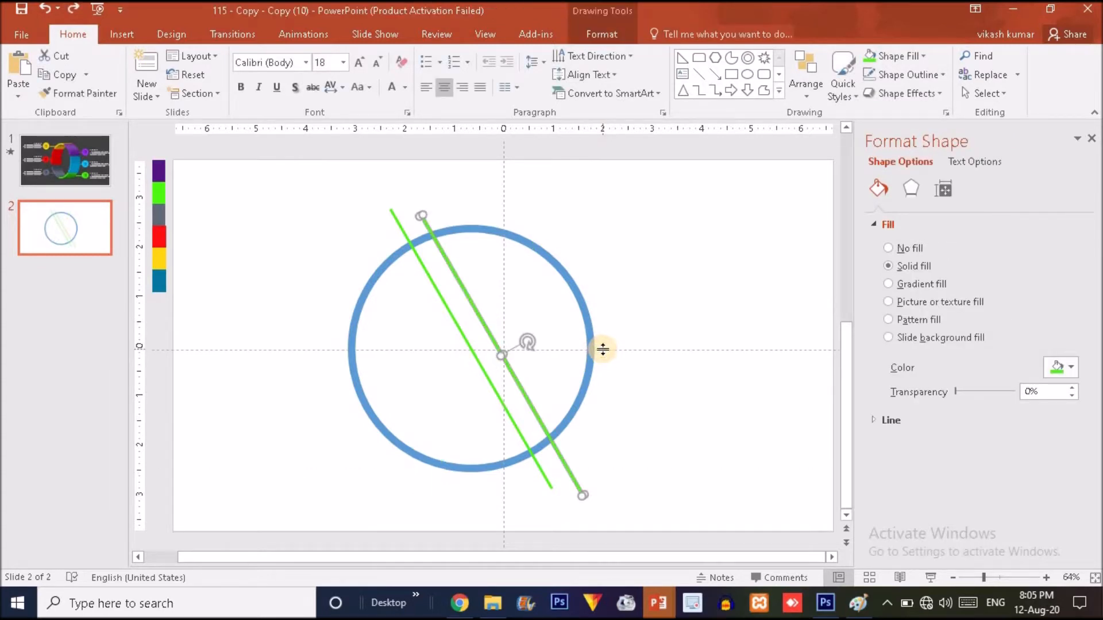
pyautogui.click(351, 411)
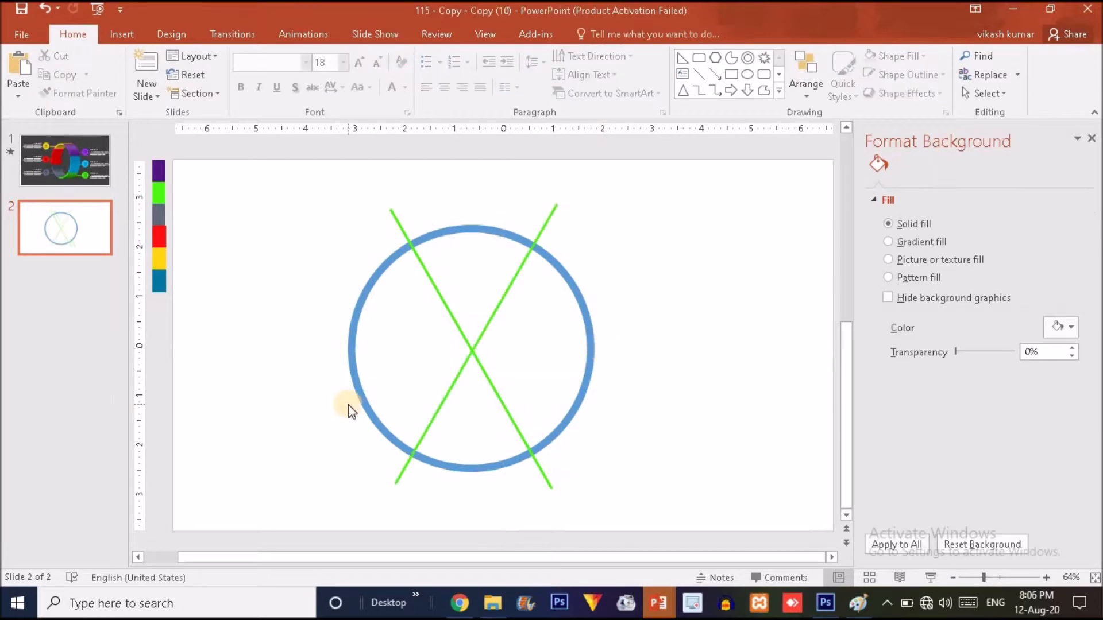
# Add a third copy of the green line, rotate it to 0° and centre it on the ring.
pyautogui.click(500, 297)
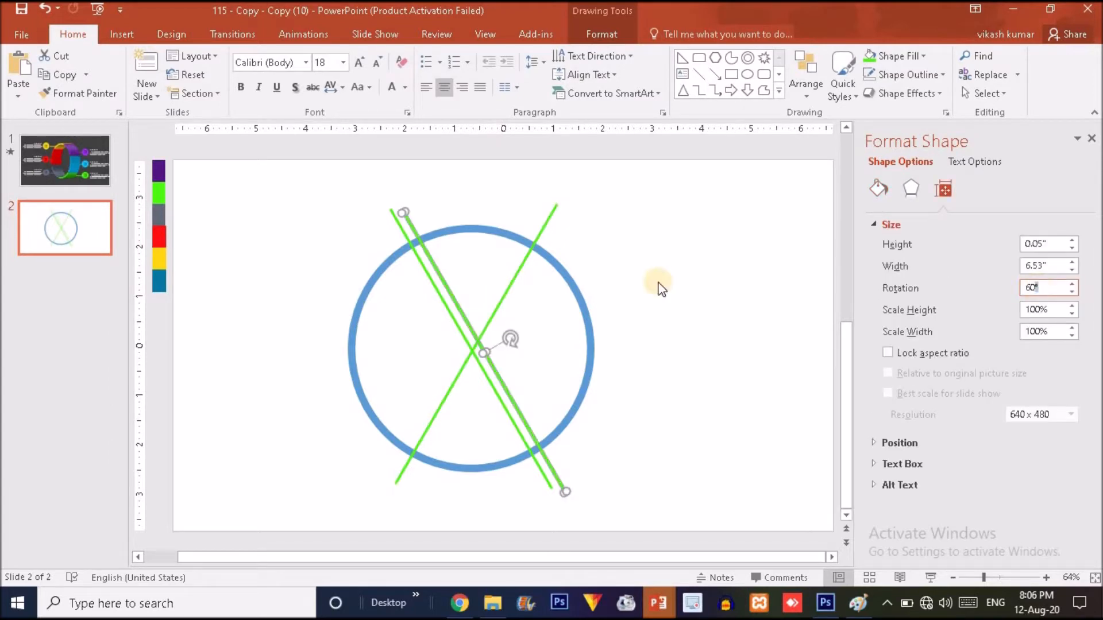
pyautogui.moveTo(510, 339); pyautogui.dragTo(486, 258)
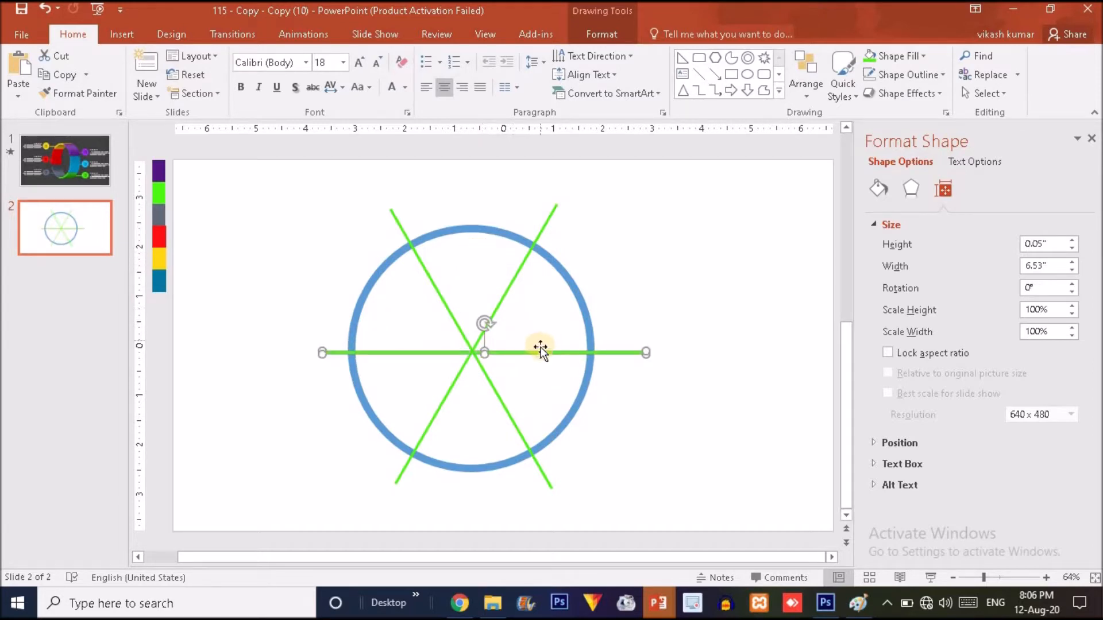
pyautogui.moveTo(539, 355); pyautogui.dragTo(522, 349)
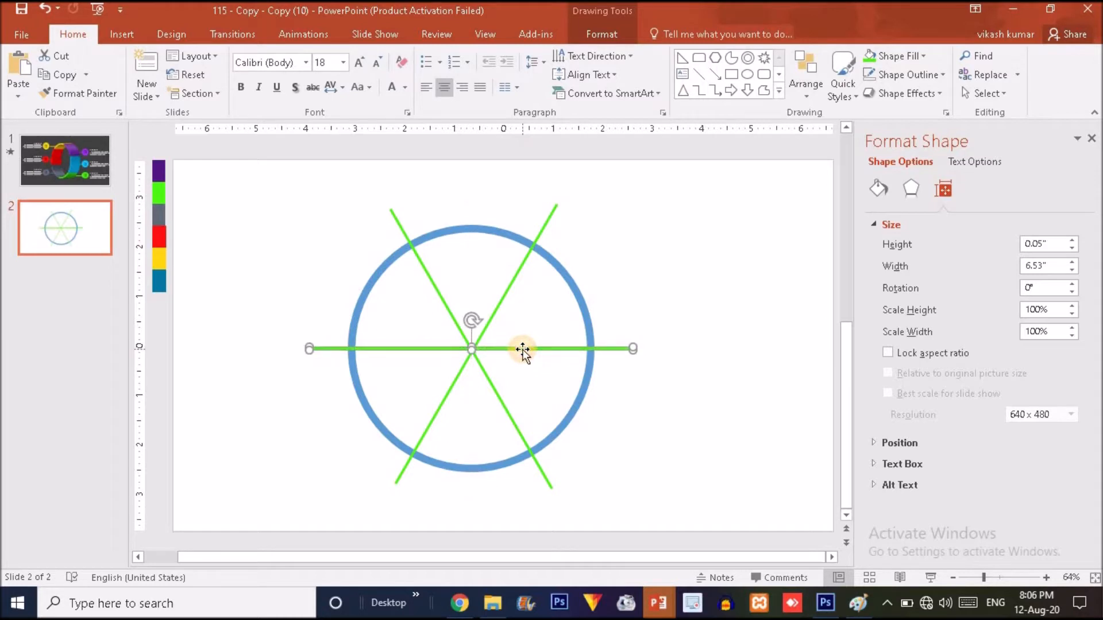
# Nudge the tilted green line toward the ring's centre, then align the ring and all three lines with Align Middle and Align Center.
pyautogui.click(501, 301)
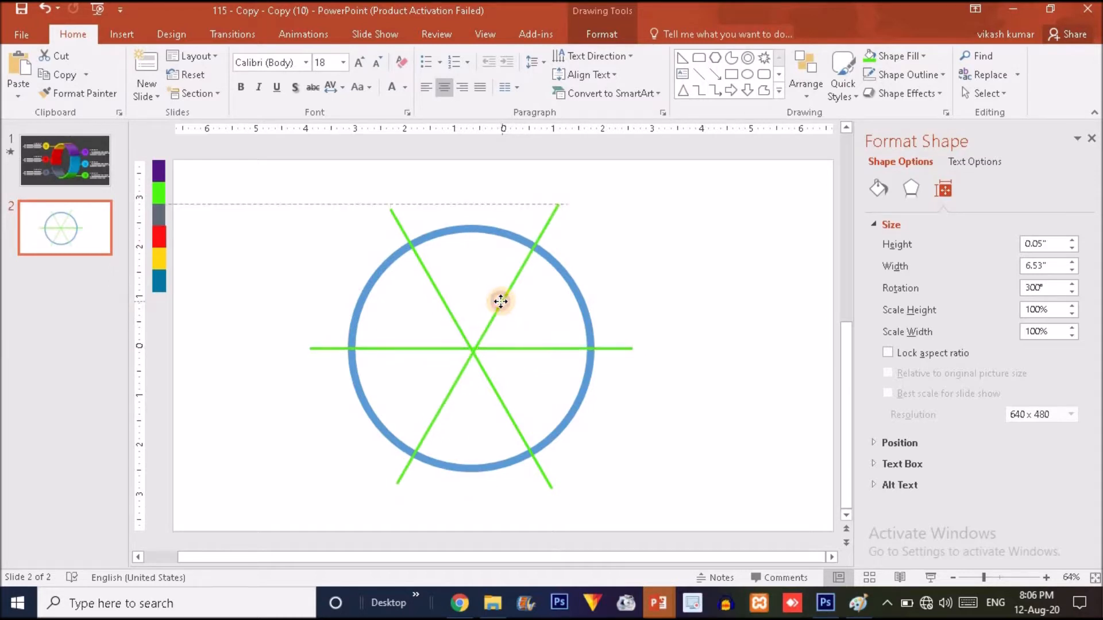
pyautogui.moveTo(501, 300); pyautogui.dragTo(508, 301)
pyautogui.moveTo(244, 182); pyautogui.dragTo(691, 543)
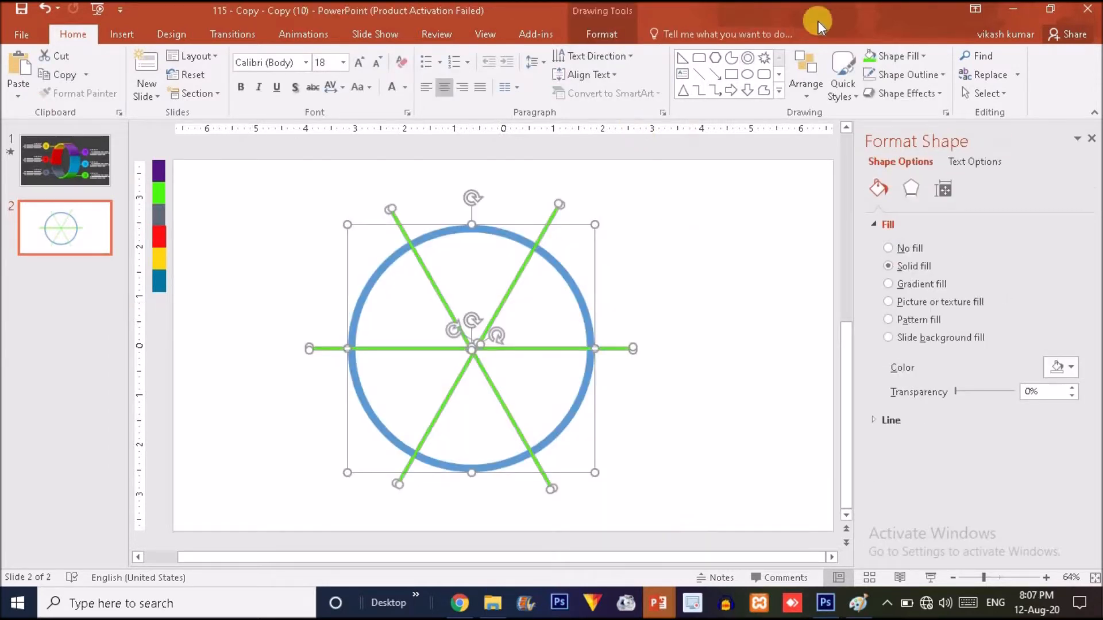
pyautogui.click(816, 84)
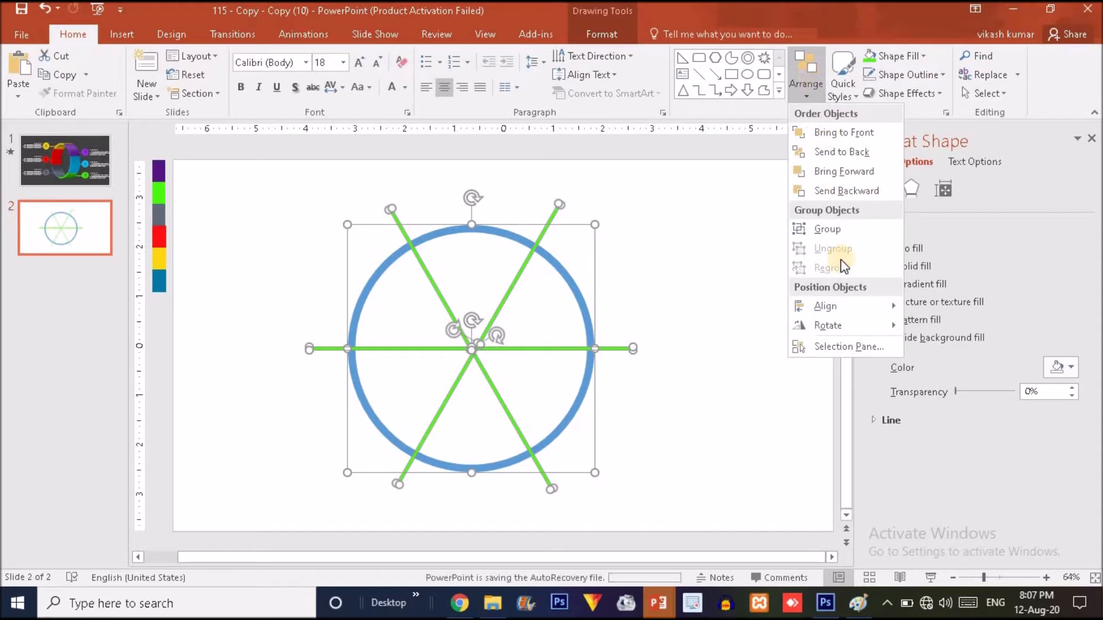
pyautogui.click(834, 304)
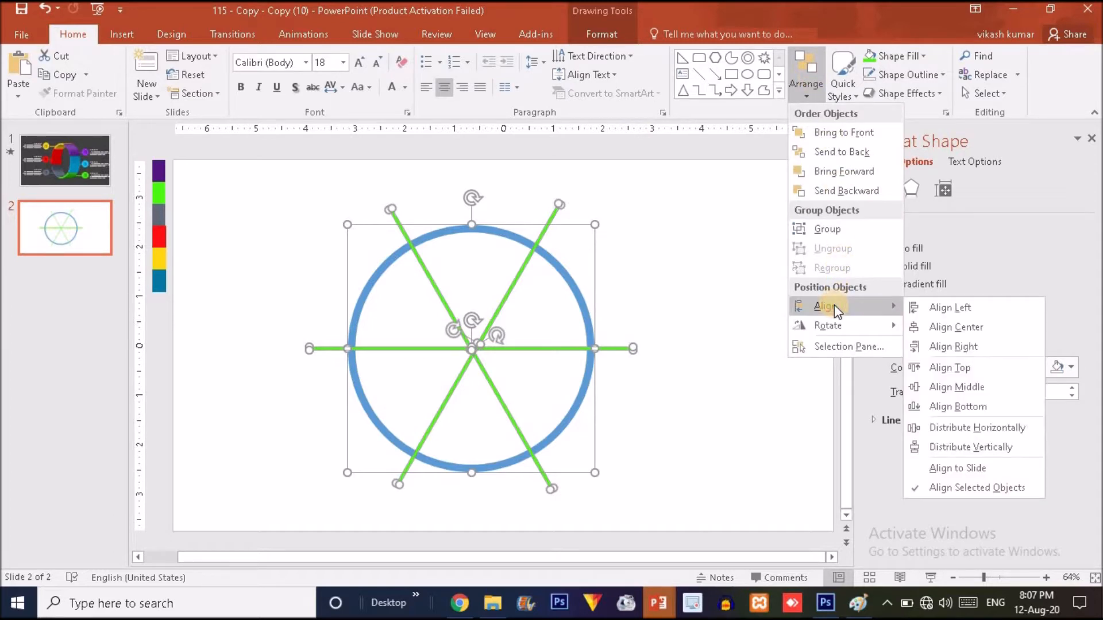
pyautogui.click(979, 388)
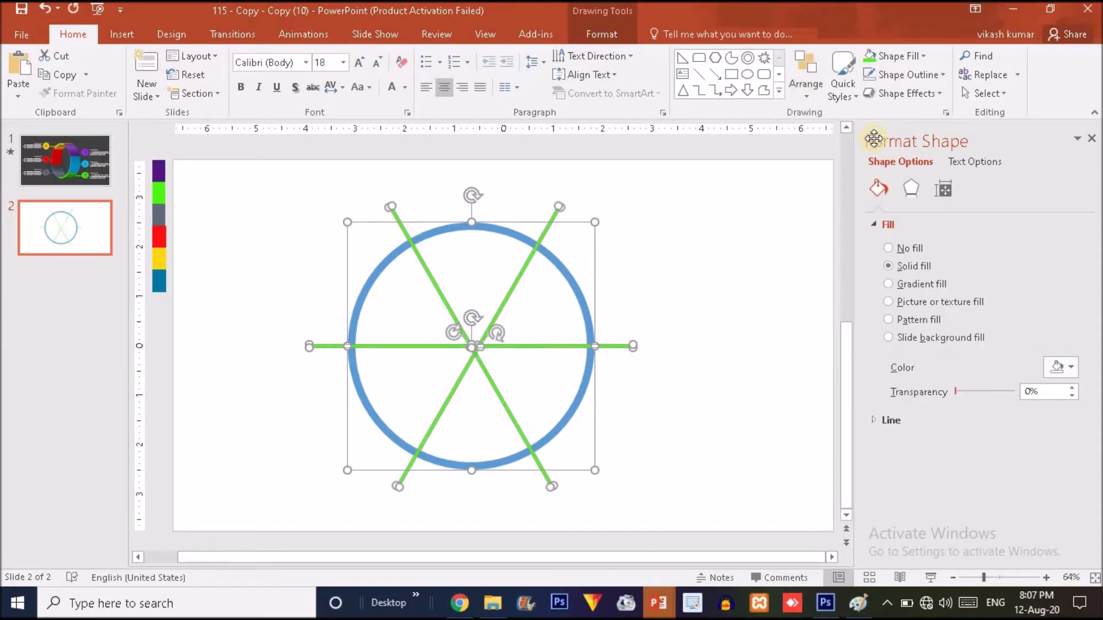
pyautogui.click(806, 80)
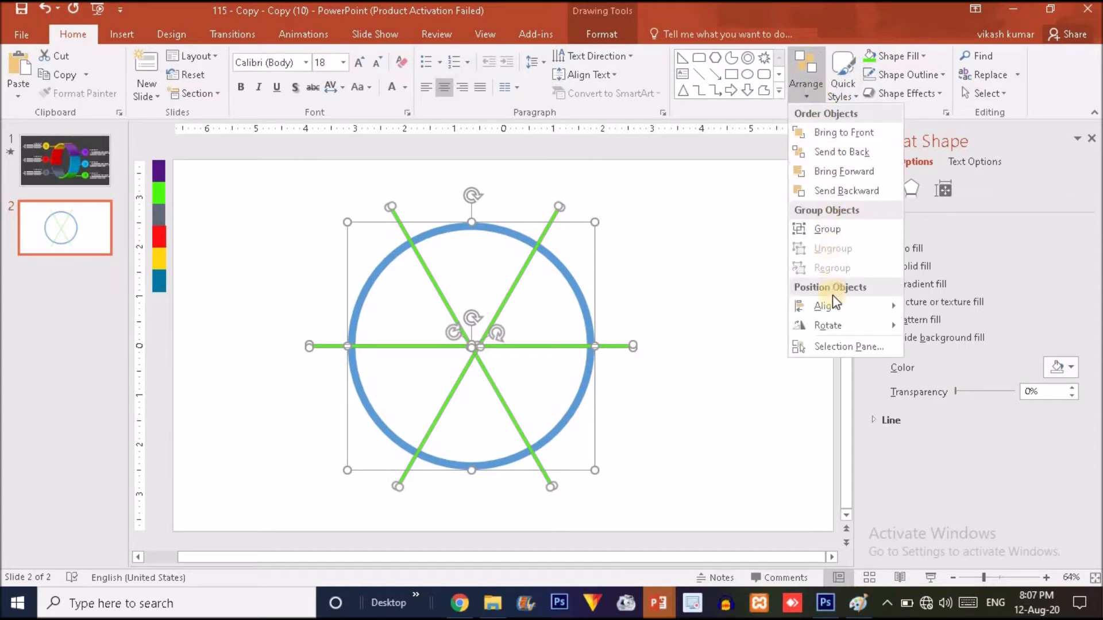
pyautogui.moveTo(833, 304)
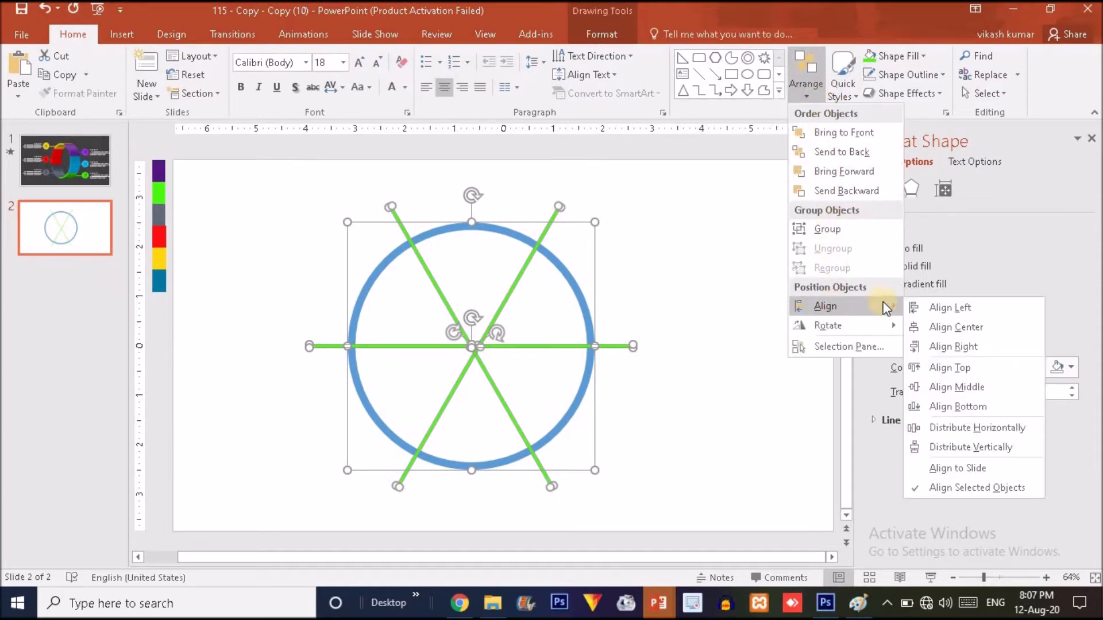
pyautogui.click(971, 327)
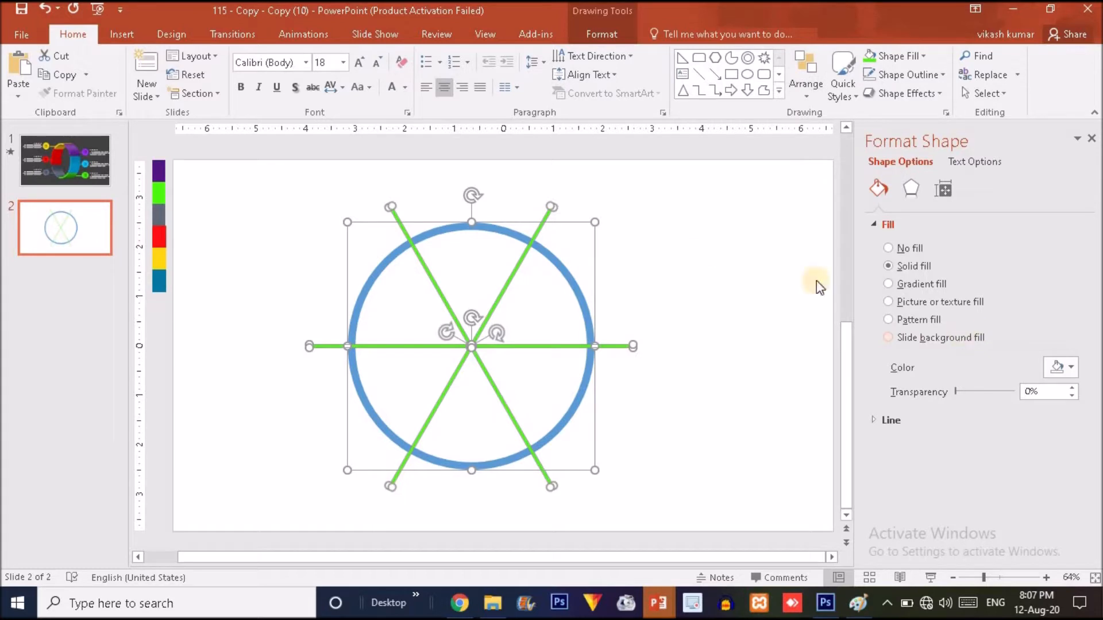
pyautogui.click(690, 258)
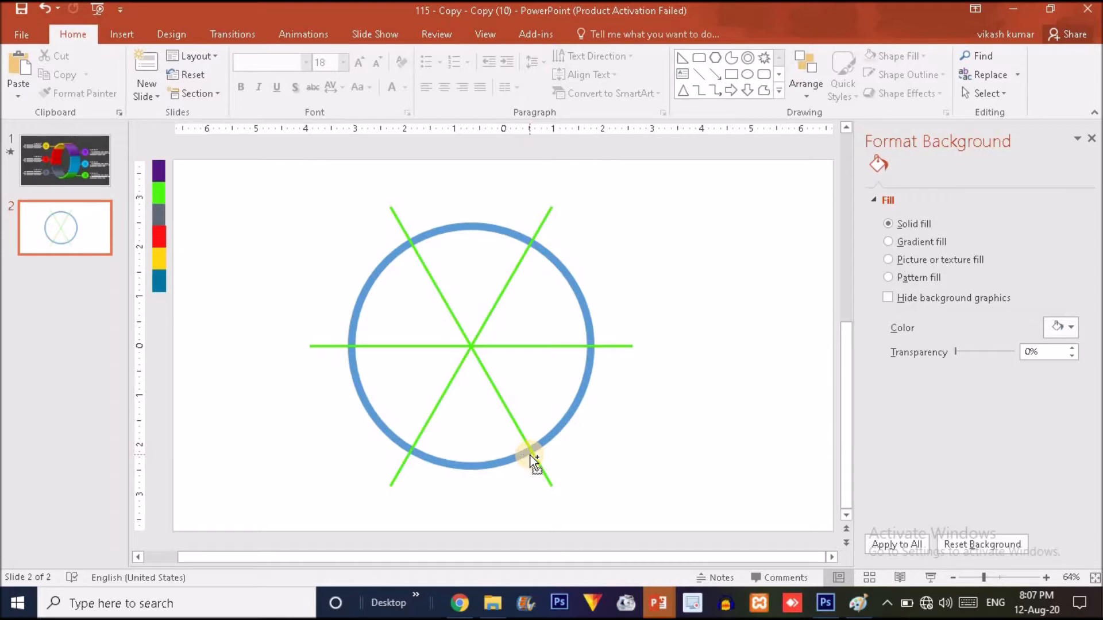
pyautogui.hotkey('ctrl', 'a')
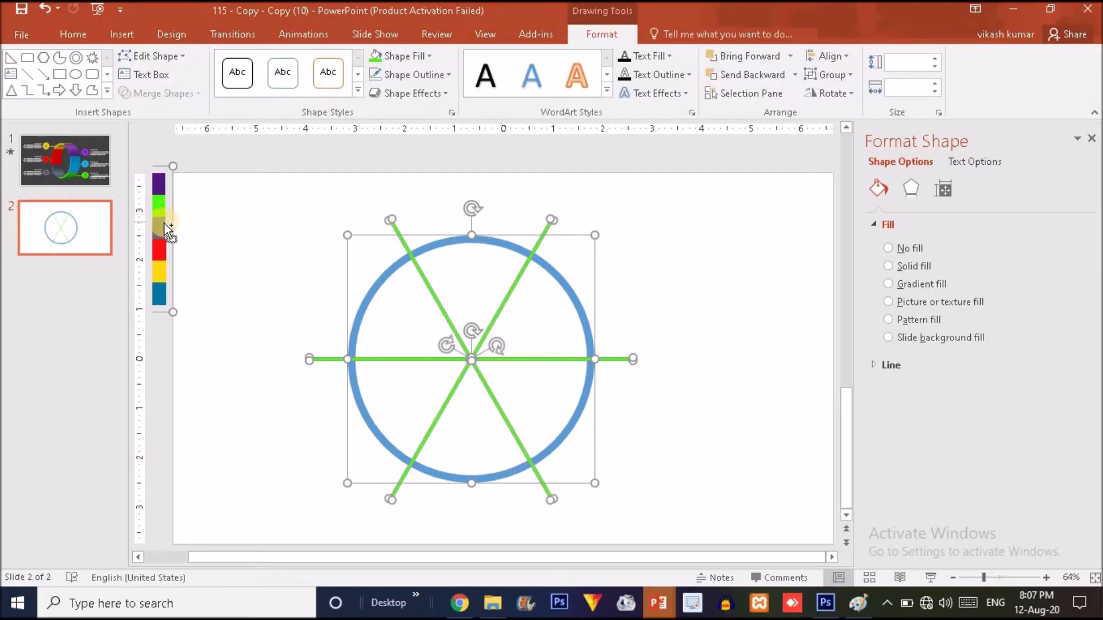
pyautogui.keyDown('ctrl'); pyautogui.click(164, 223); pyautogui.keyUp('ctrl')
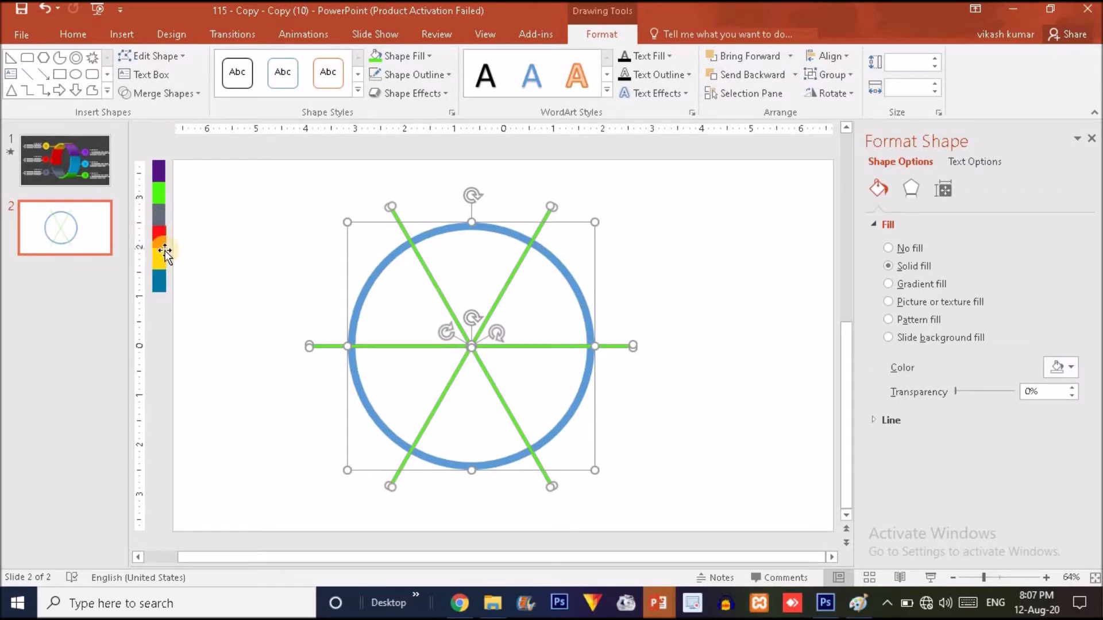
pyautogui.click(223, 227)
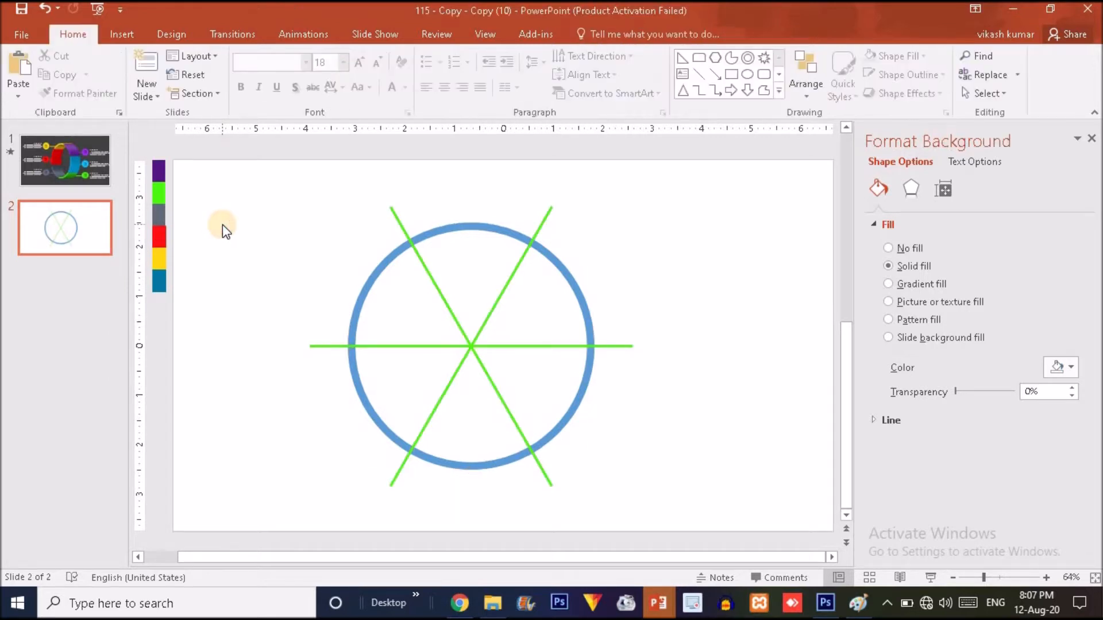
# Fragment the ring and the three green lines with Merge Shapes, leaving the colour palette strip out of the selection.
pyautogui.hotkey('ctrl', 'a')
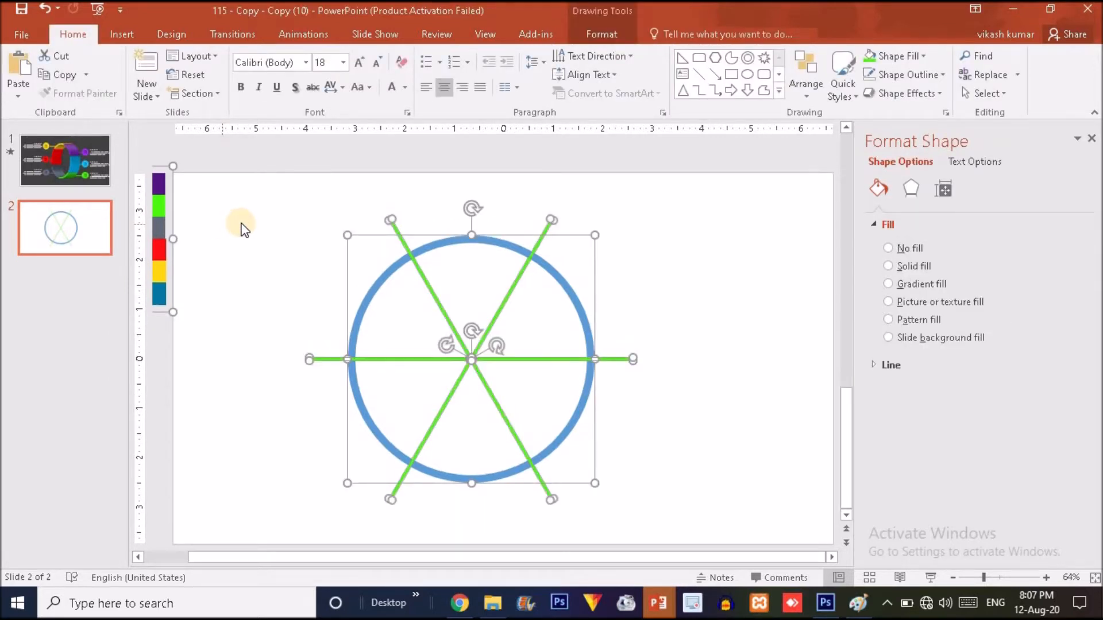
pyautogui.click(612, 40)
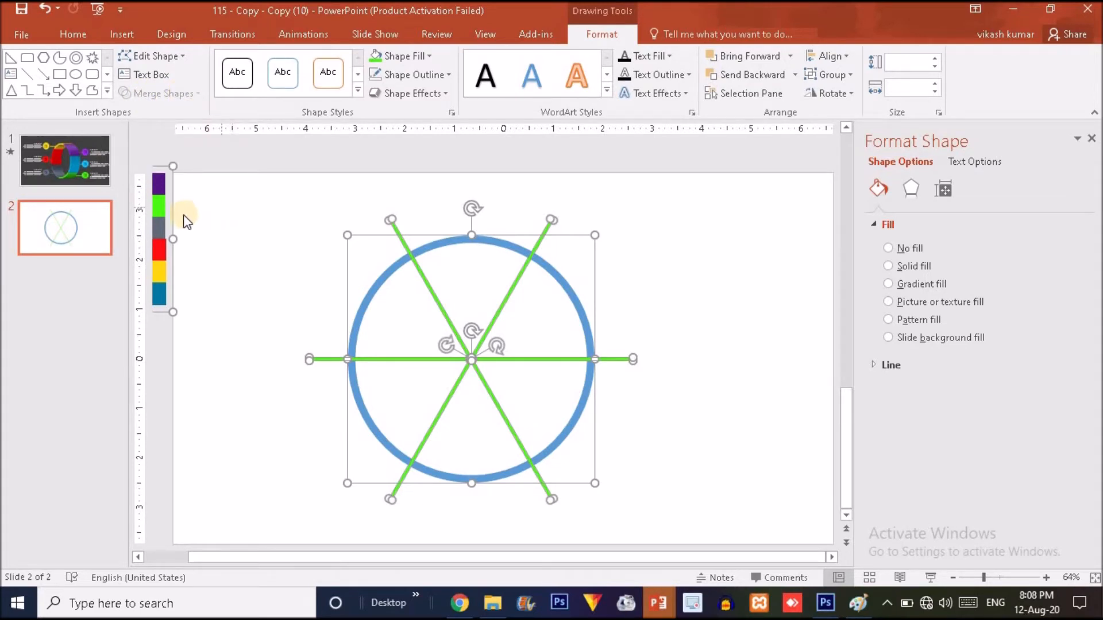
pyautogui.keyDown('ctrl'); pyautogui.click(157, 216); pyautogui.keyUp('ctrl')
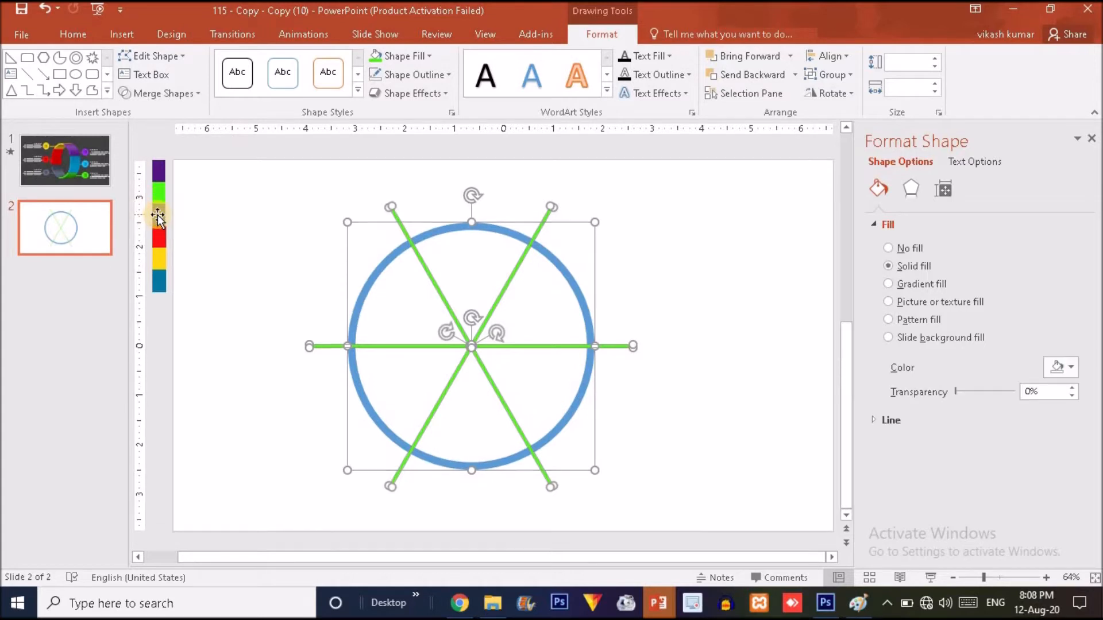
pyautogui.click(184, 97)
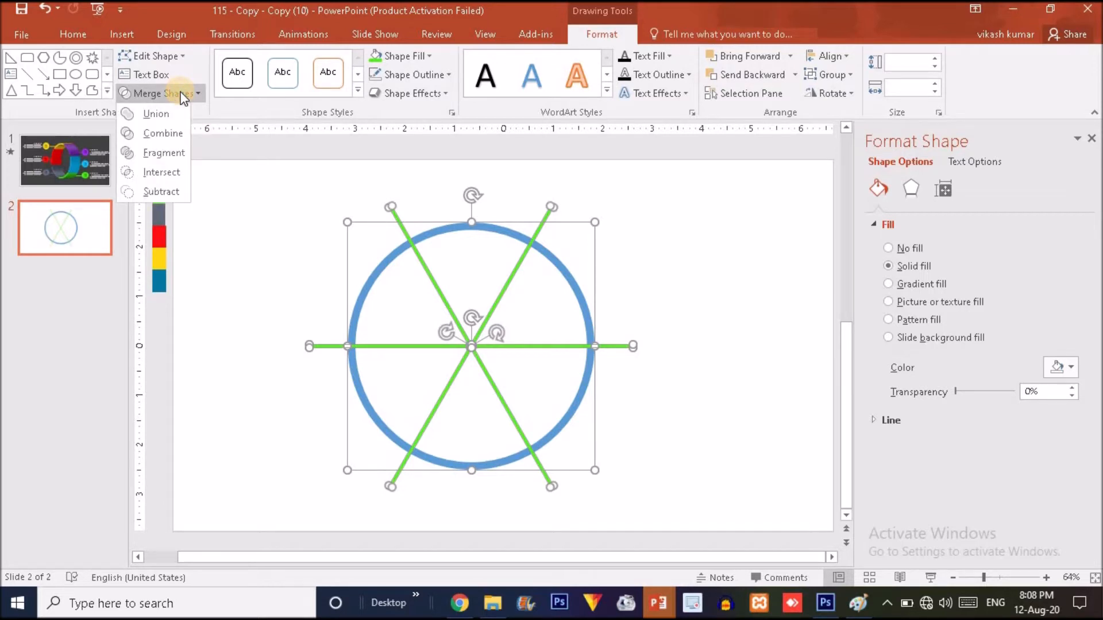
pyautogui.click(173, 151)
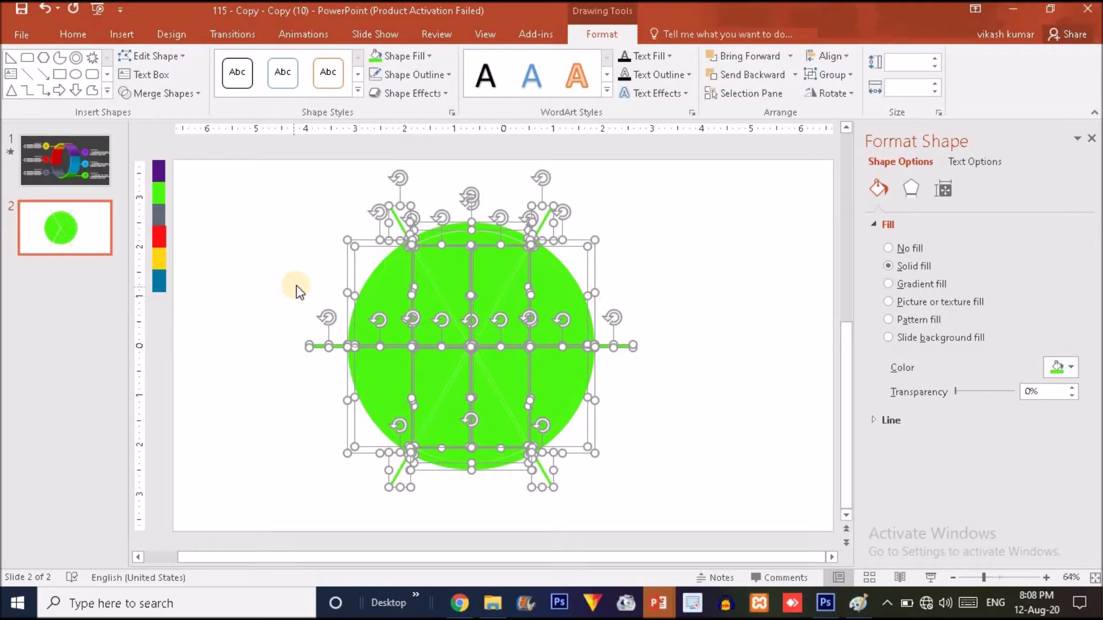
# Delete all fragments of the divided circle and lines except the six arc segments of the ring.
pyautogui.keyDown('ctrl'); pyautogui.click(348, 276); pyautogui.keyUp('ctrl')
pyautogui.keyDown('ctrl'); pyautogui.click(432, 236); pyautogui.keyUp('ctrl')
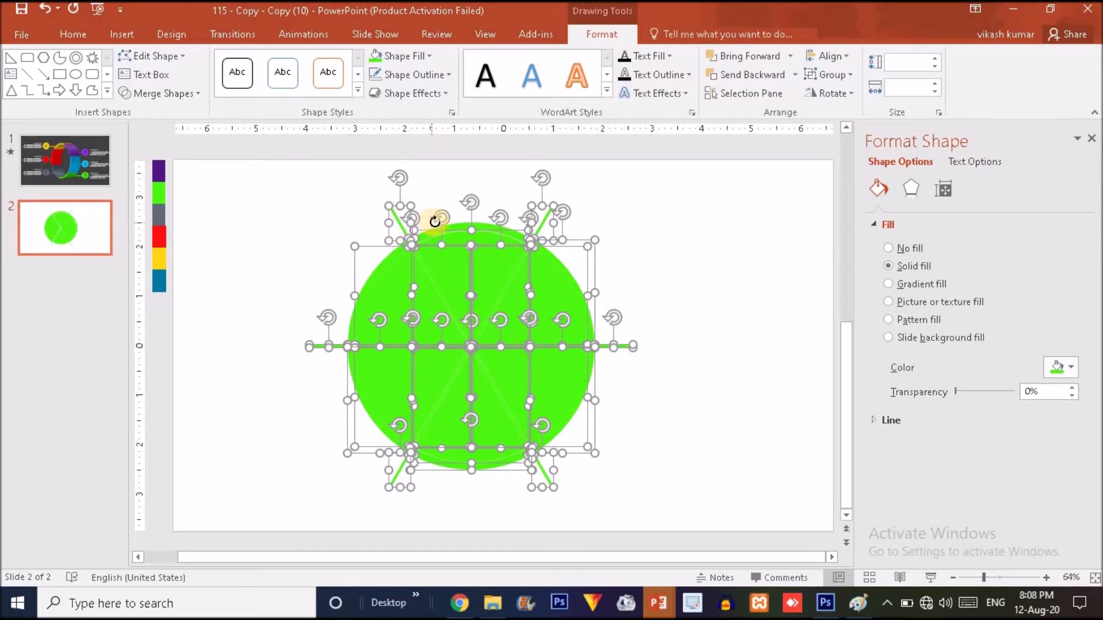
pyautogui.keyDown('ctrl'); pyautogui.click(596, 263); pyautogui.keyUp('ctrl')
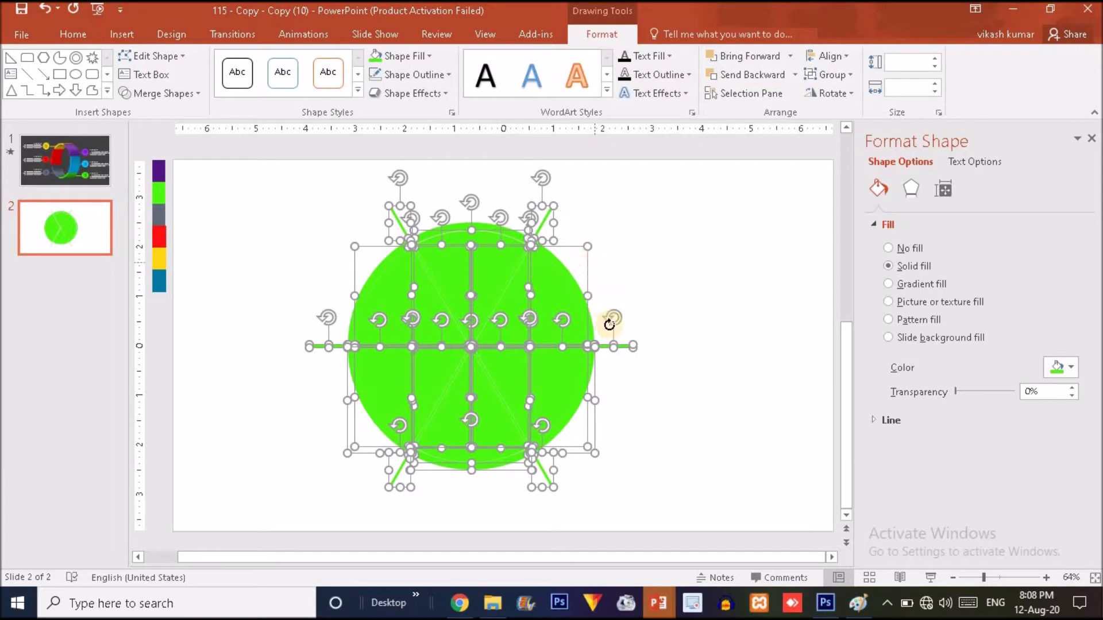
pyautogui.keyDown('ctrl'); pyautogui.click(595, 390); pyautogui.keyUp('ctrl')
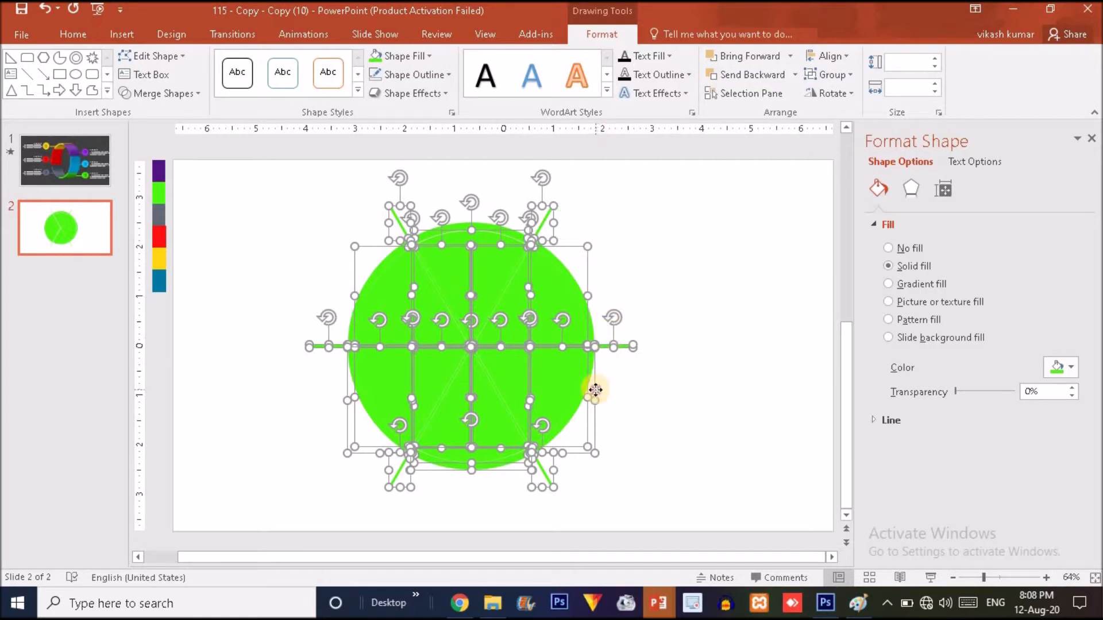
pyautogui.keyDown('ctrl'); pyautogui.click(507, 473); pyautogui.keyUp('ctrl')
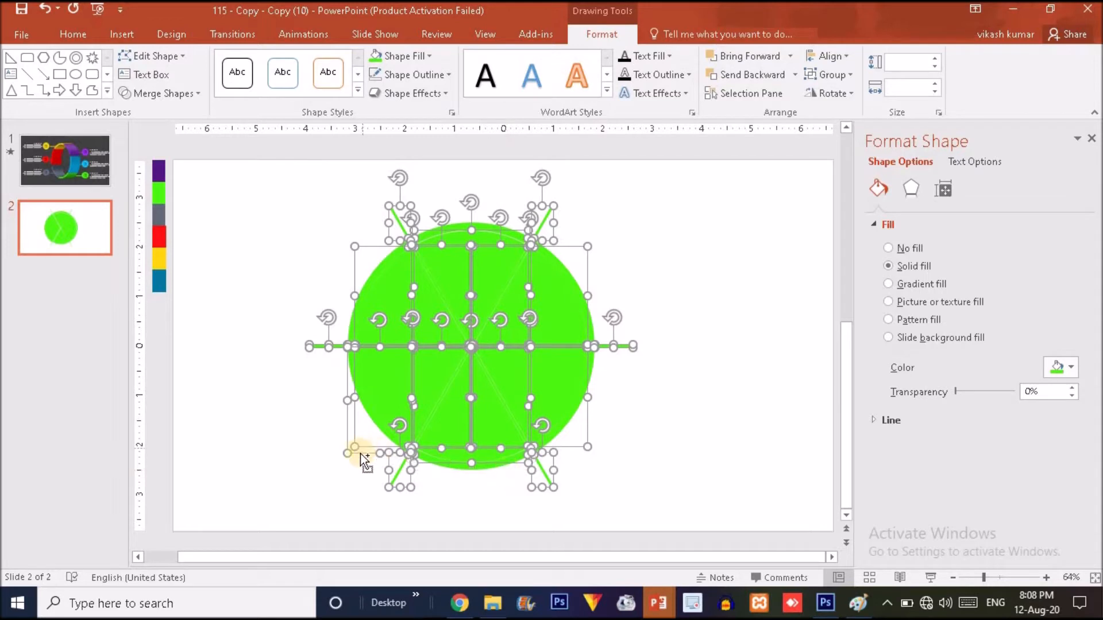
pyautogui.keyDown('ctrl'); pyautogui.click(351, 428); pyautogui.keyUp('ctrl')
pyautogui.press('Delete')
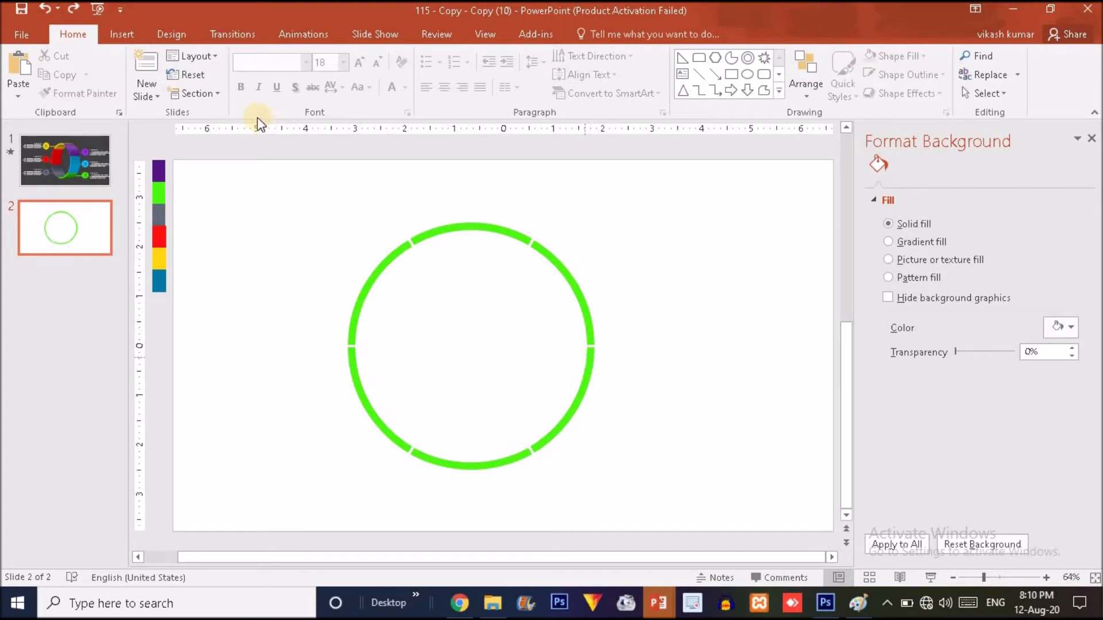
# Draw a small horizontal rectangle across the upper end of the ring's lower-right arc segment.
pyautogui.click(118, 33)
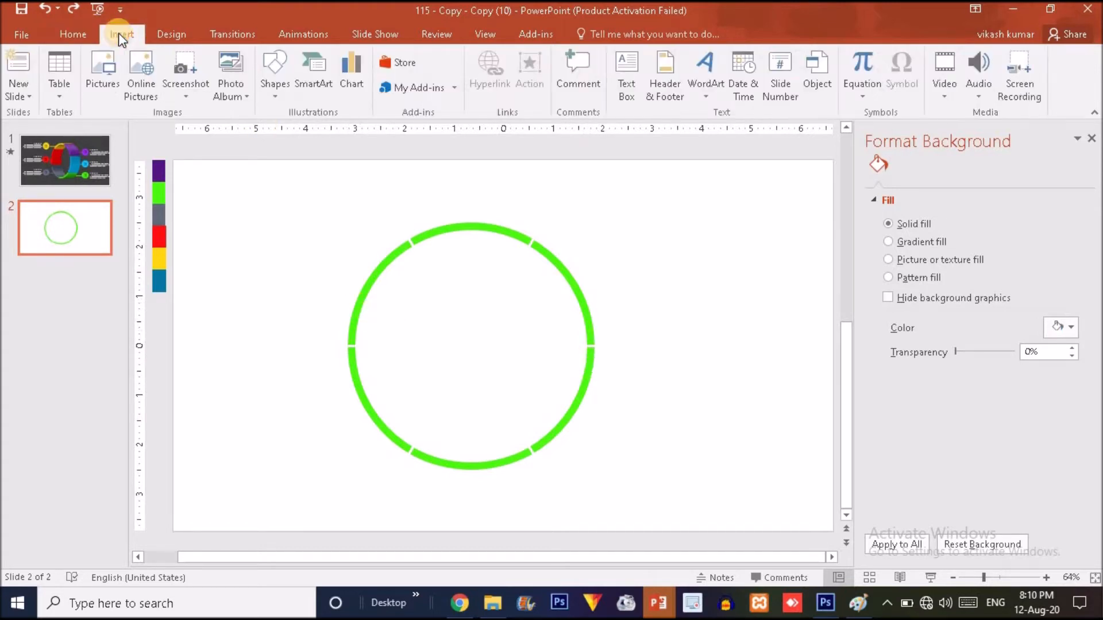
pyautogui.click(269, 76)
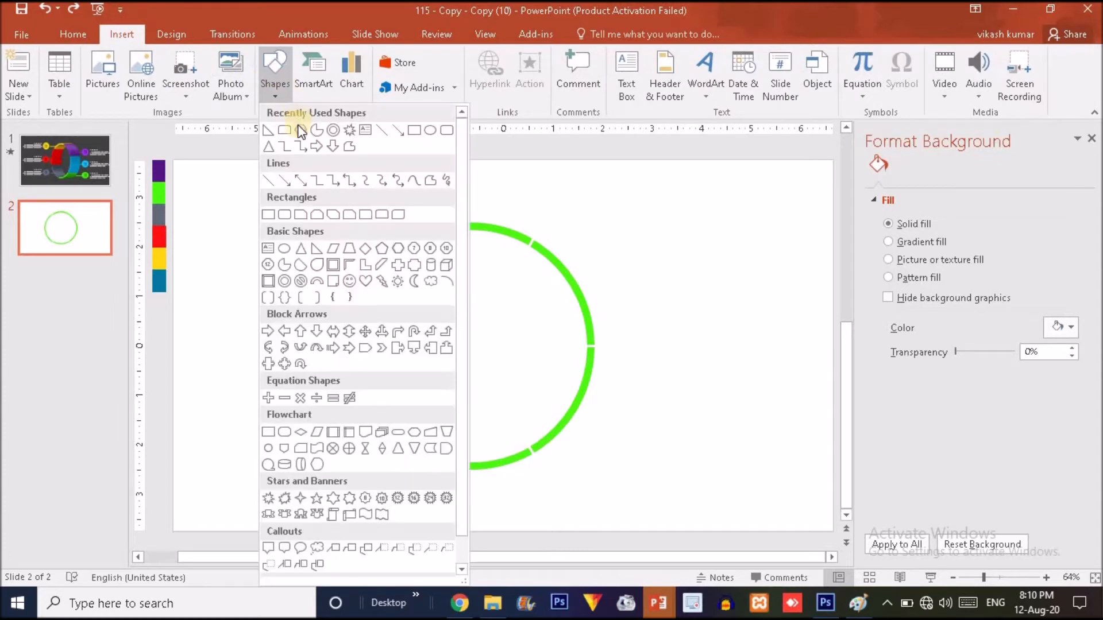
pyautogui.click(413, 131)
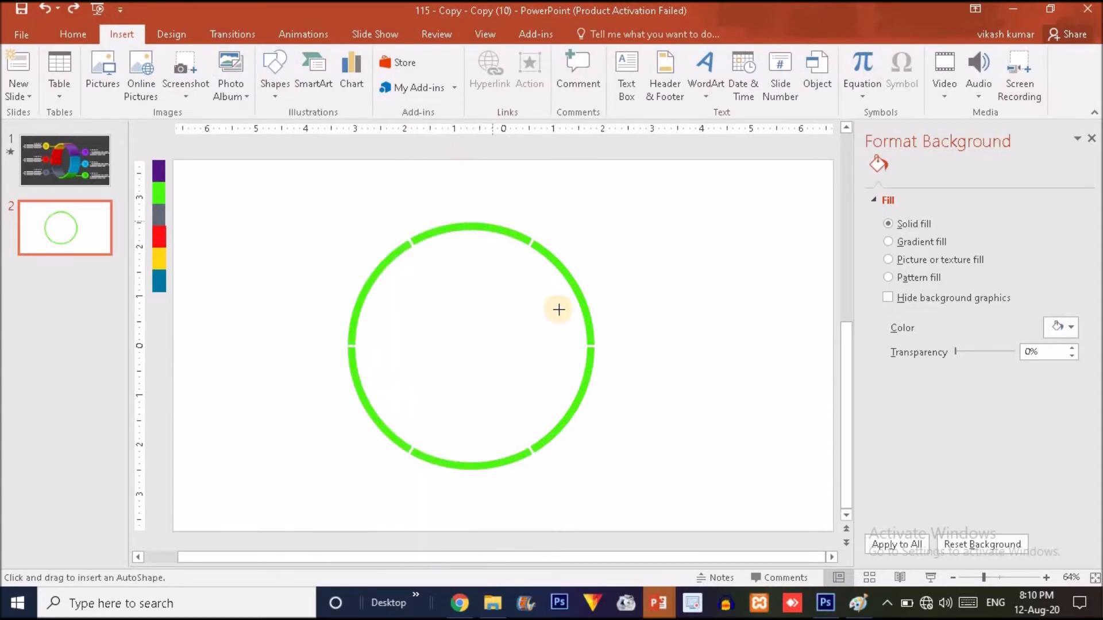
pyautogui.moveTo(574, 345); pyautogui.dragTo(641, 368)
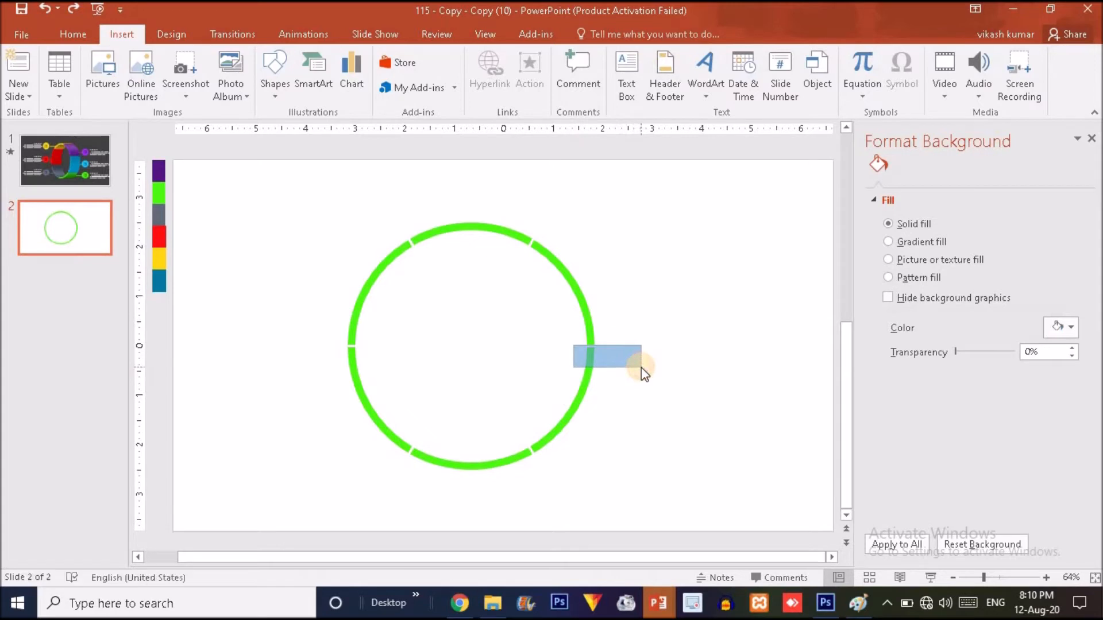
# Subtract the small rectangle from the lower-right arc segment to shorten its upper end.
pyautogui.click(580, 401)
pyautogui.moveTo(580, 413); pyautogui.dragTo(580, 413)
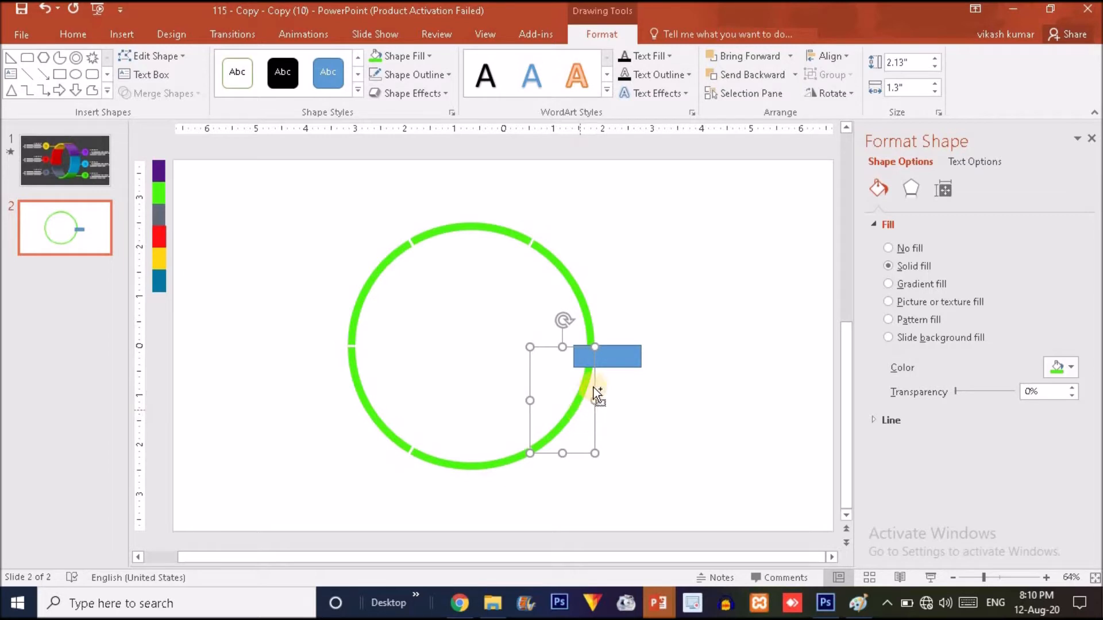
pyautogui.keyDown('shift'); pyautogui.click(613, 357); pyautogui.keyUp('shift')
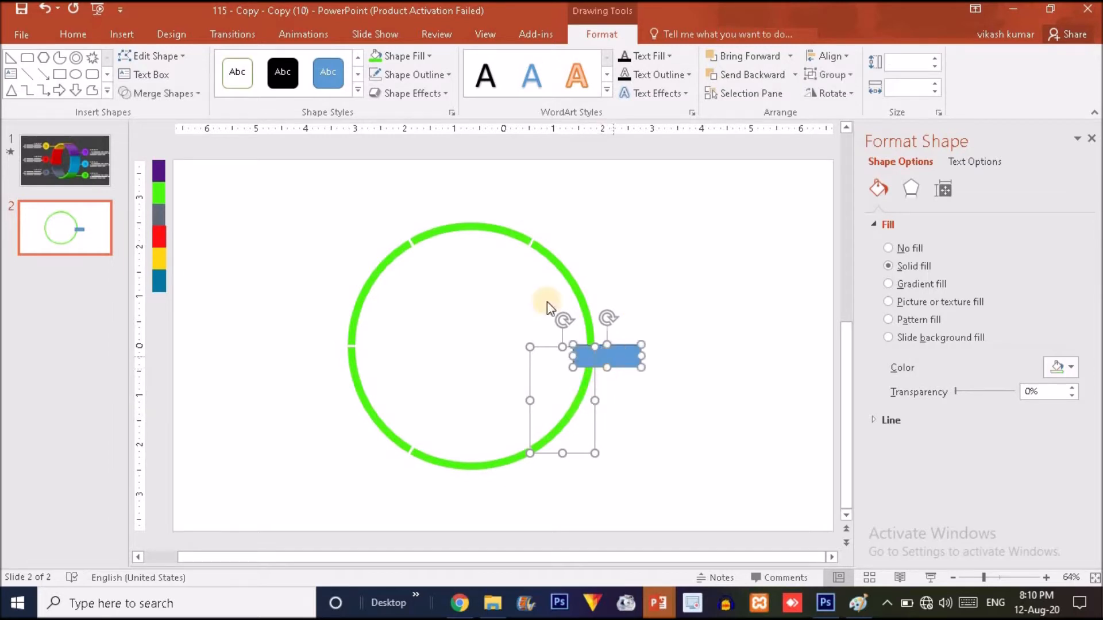
pyautogui.click(150, 93)
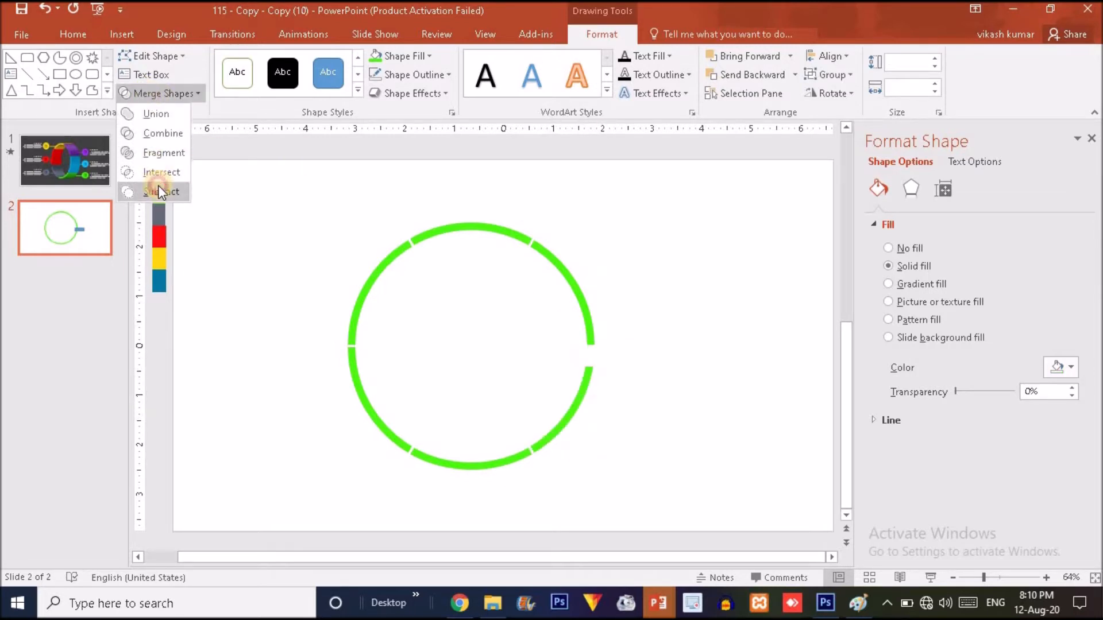
pyautogui.click(157, 189)
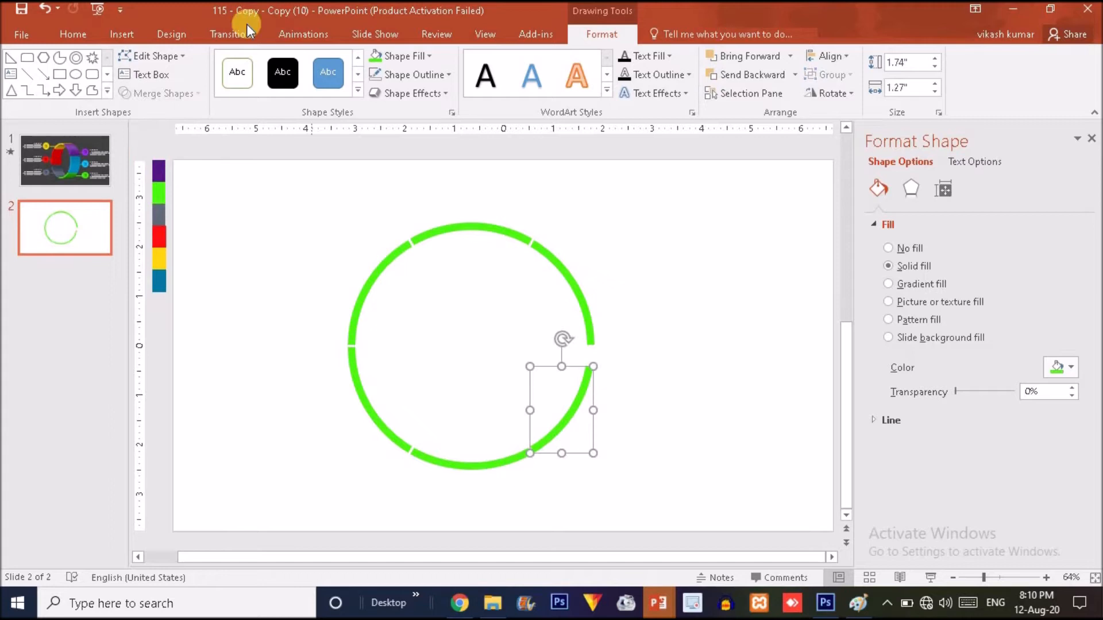
# Draw a triangle about 0.51 inches high and 0.6 inches wide in the gap above the shortened arc segment.
pyautogui.click(112, 34)
pyautogui.click(268, 77)
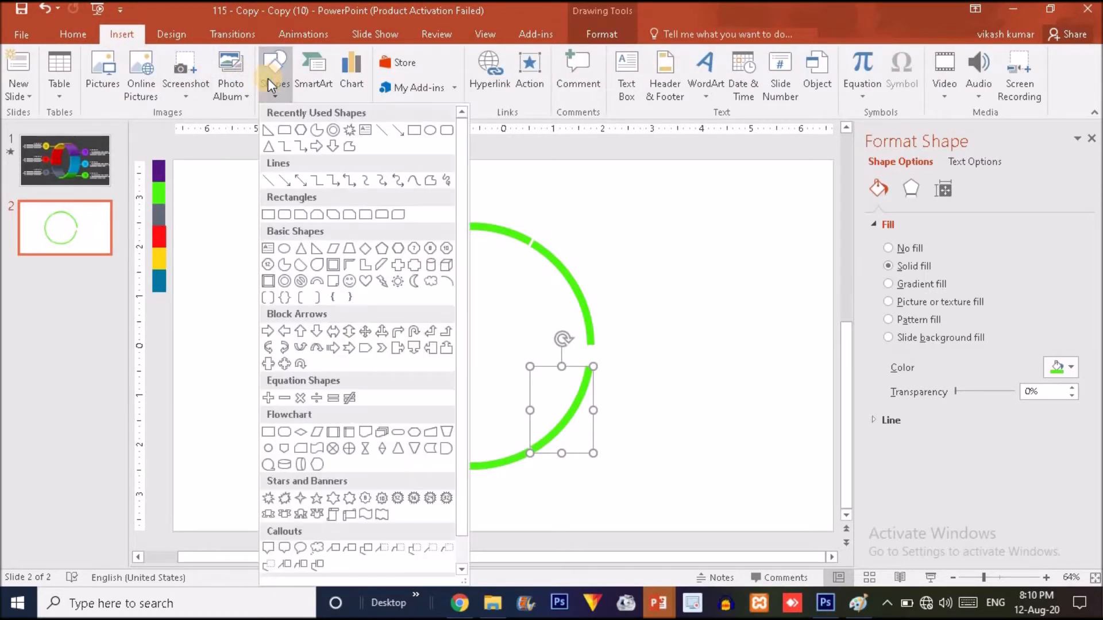
pyautogui.click(273, 148)
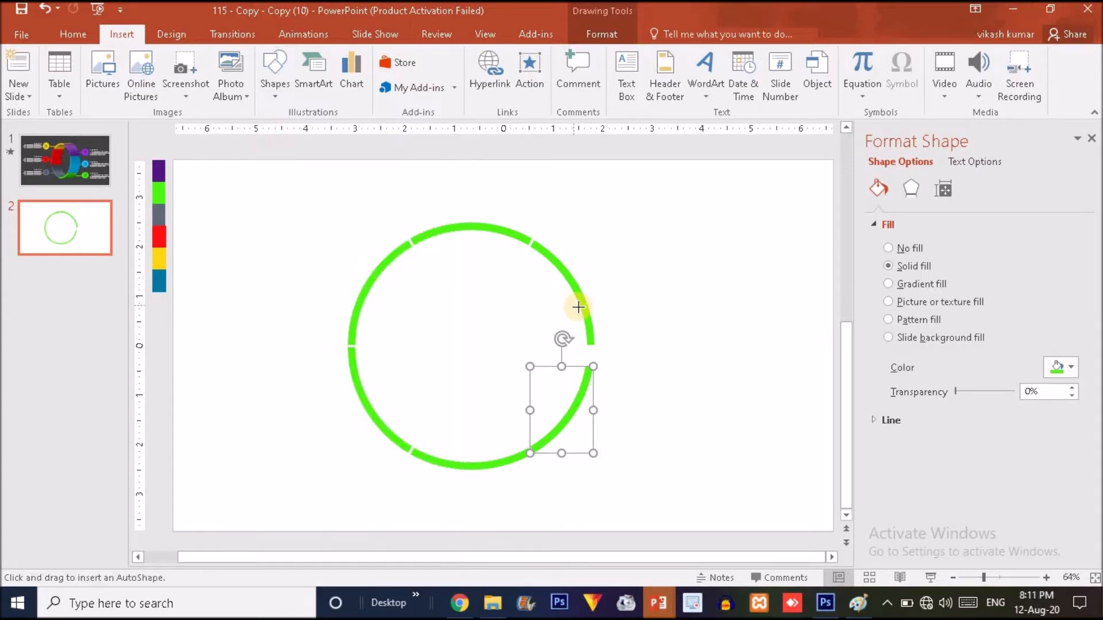
pyautogui.moveTo(581, 308)
pyautogui.mouseDown()
pyautogui.moveTo(602, 343)
pyautogui.moveTo(590, 361)
pyautogui.mouseUp()
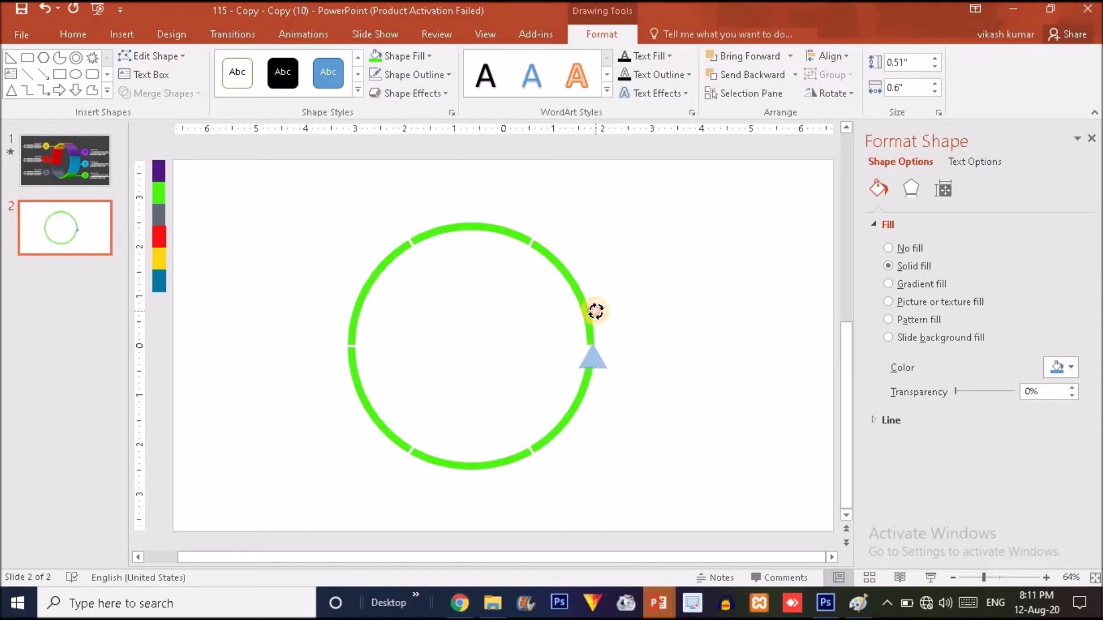
# Move the triangle onto the shortened arc's upper end and rotate it slightly clockwise to follow the ring's curve.
pyautogui.moveTo(596, 359); pyautogui.dragTo(590, 365)
pyautogui.press('Left')
pyautogui.press('Left')
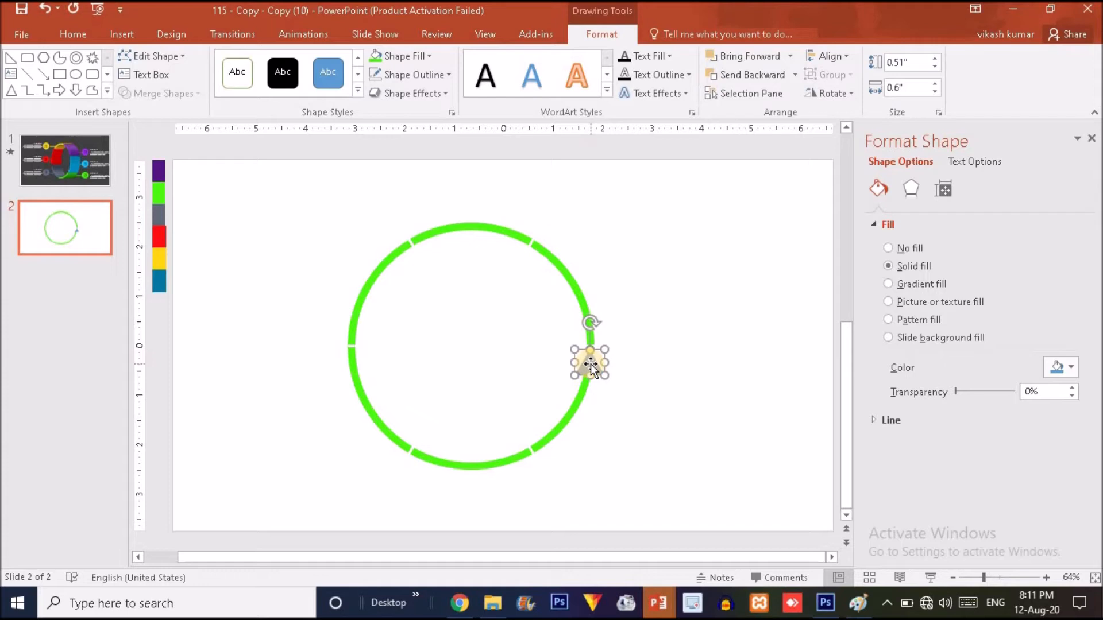
pyautogui.moveTo(591, 323); pyautogui.dragTo(603, 327)
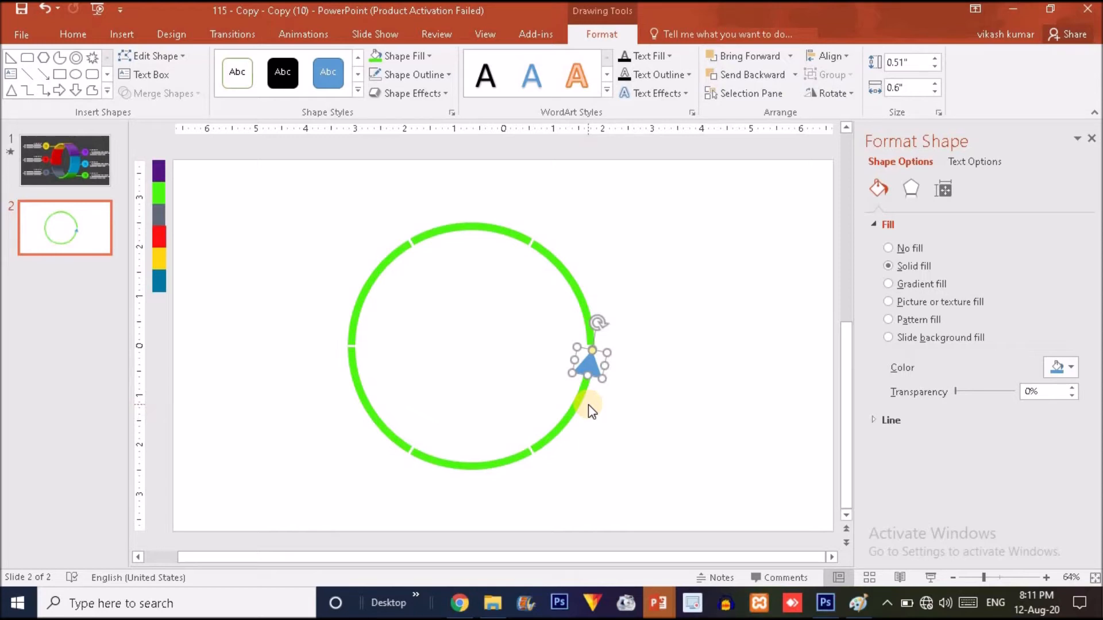
# Unite the triangle with the lower-right arc into one arrow shape, and group it with the other five ring segments.
pyautogui.keyDown('ctrl'); pyautogui.click(573, 409); pyautogui.keyUp('ctrl')
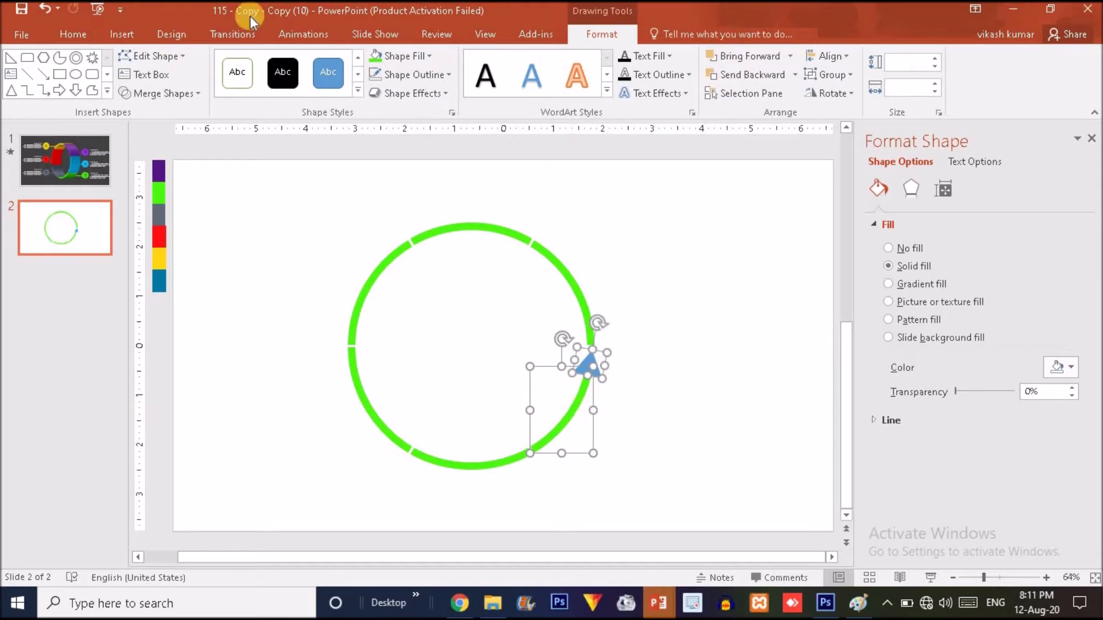
pyautogui.click(175, 92)
pyautogui.click(165, 116)
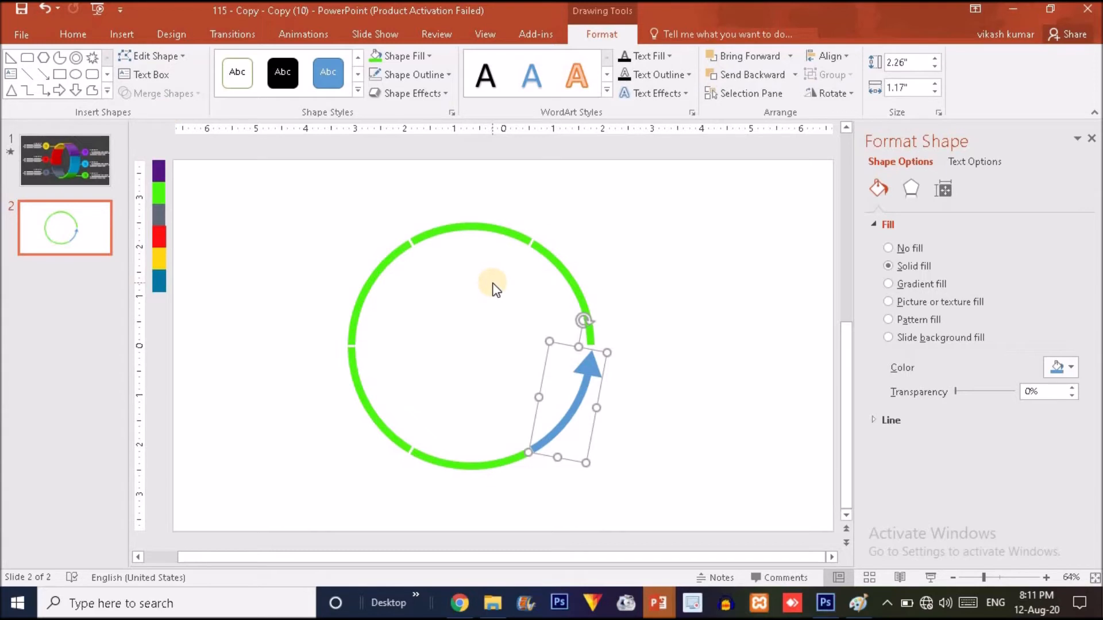
pyautogui.moveTo(287, 216); pyautogui.dragTo(684, 523)
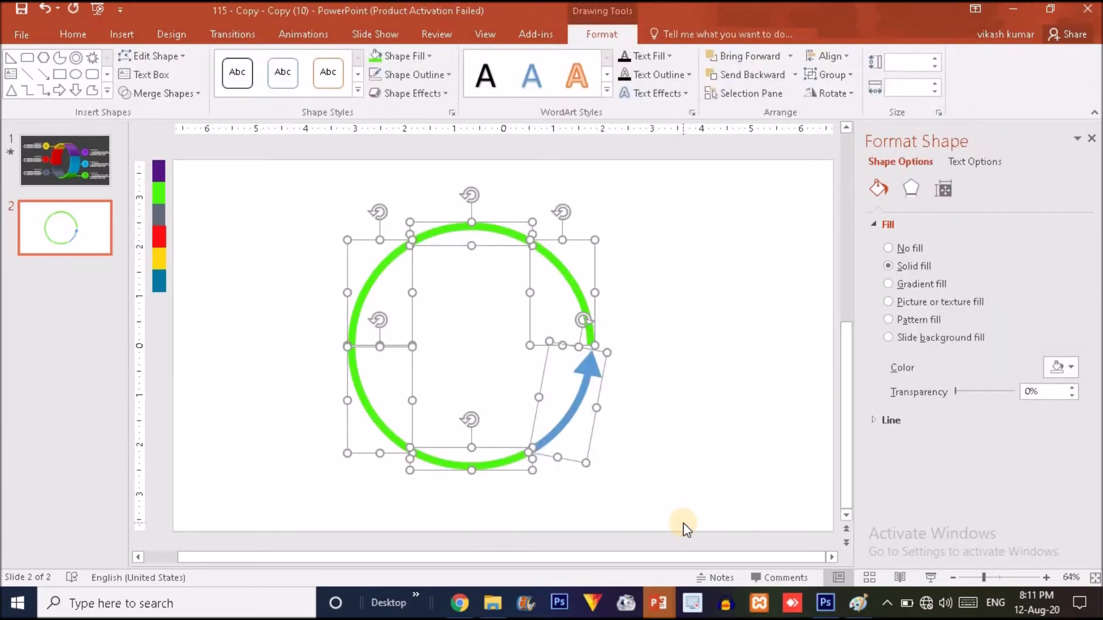
pyautogui.hotkey('ctrl', 'g')
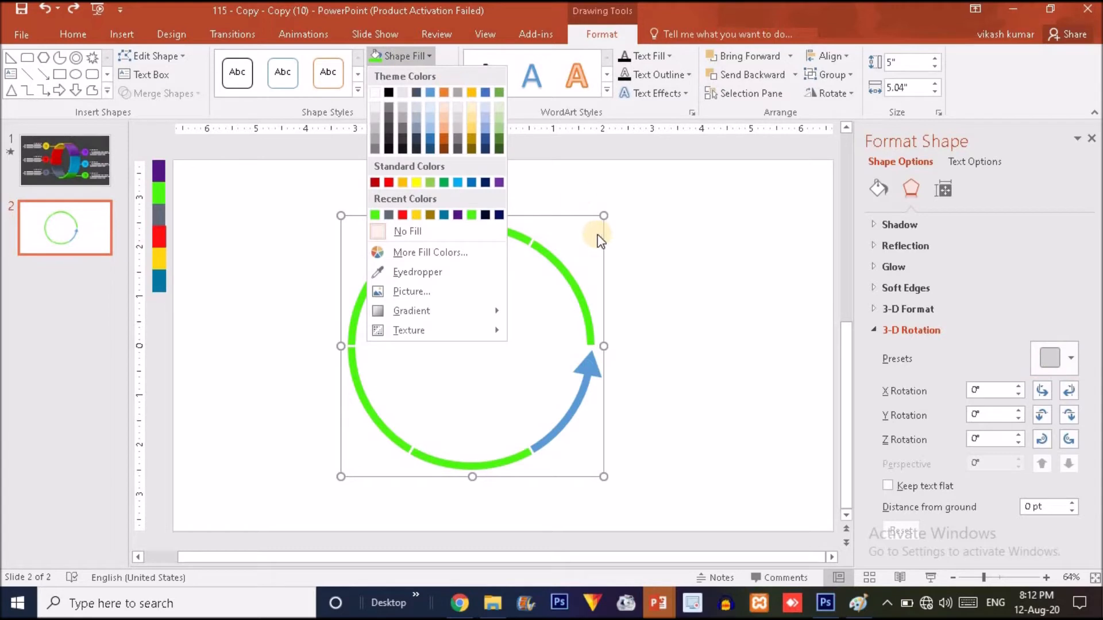
# Fill the lower-right arrow segment within the group with the recently used red.
pyautogui.click(570, 276)
pyautogui.click(571, 276)
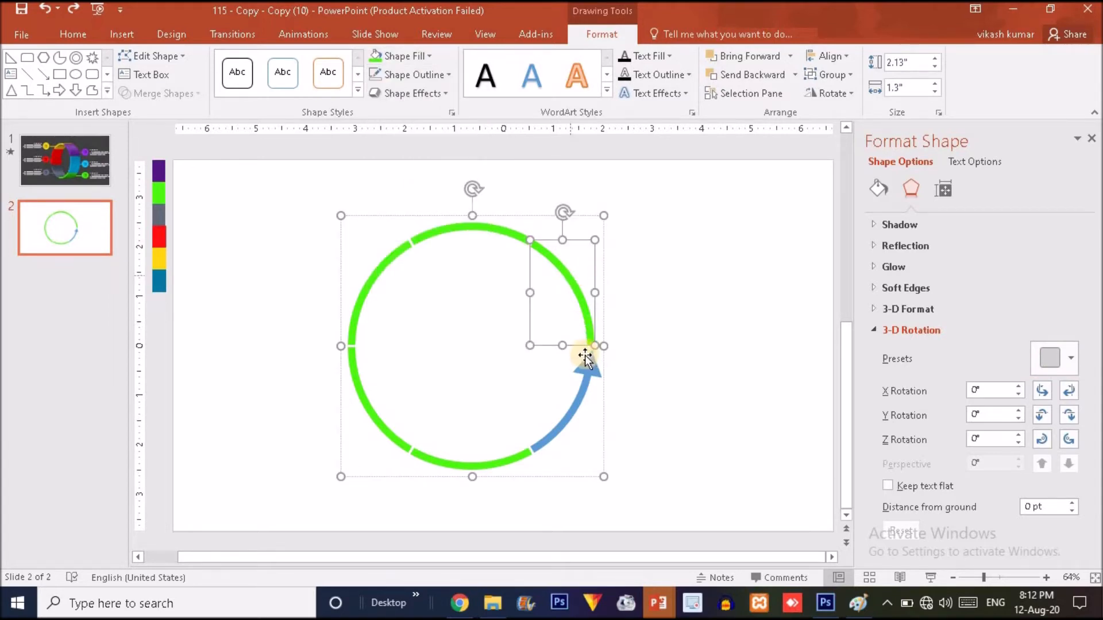
pyautogui.click(587, 371)
pyautogui.click(398, 57)
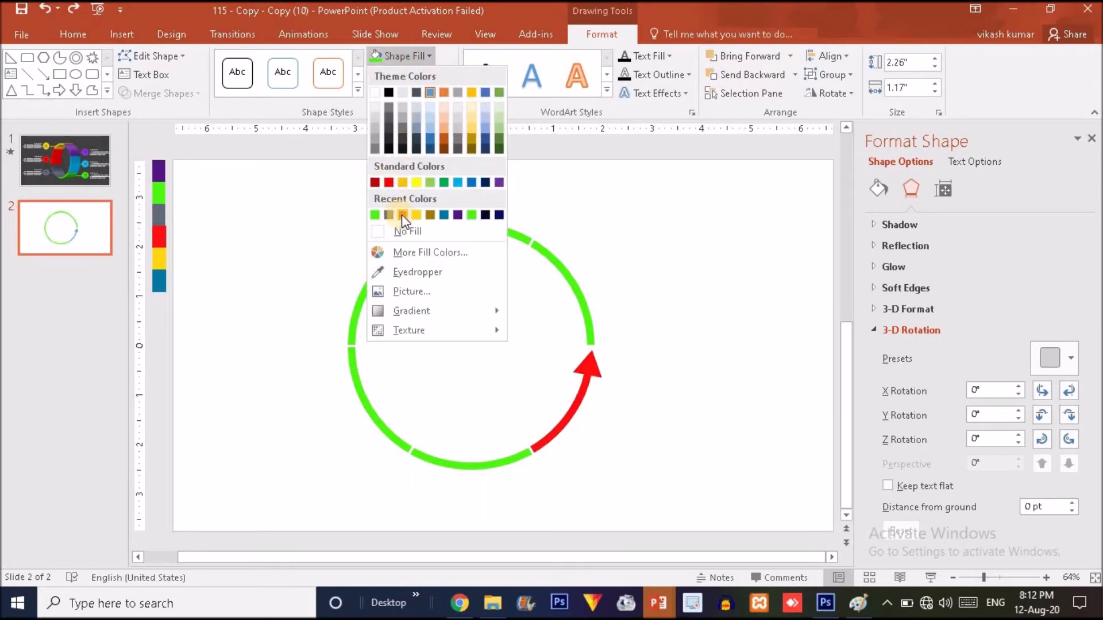
pyautogui.click(400, 214)
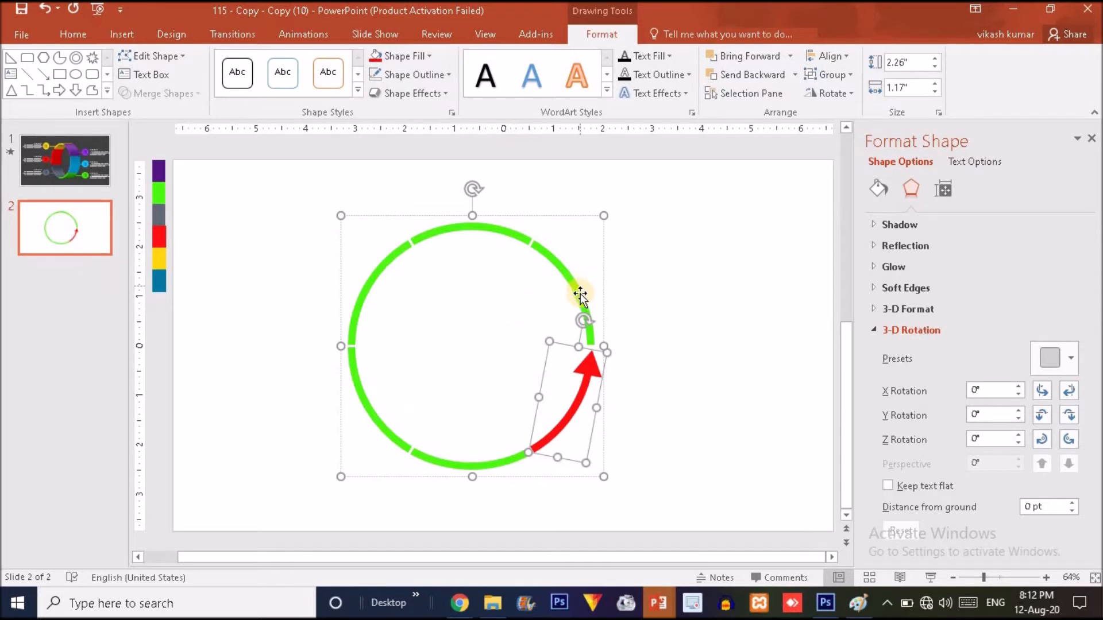
# Fill the bottom arc segment of the ring with the recently used golden yellow.
pyautogui.click(471, 465)
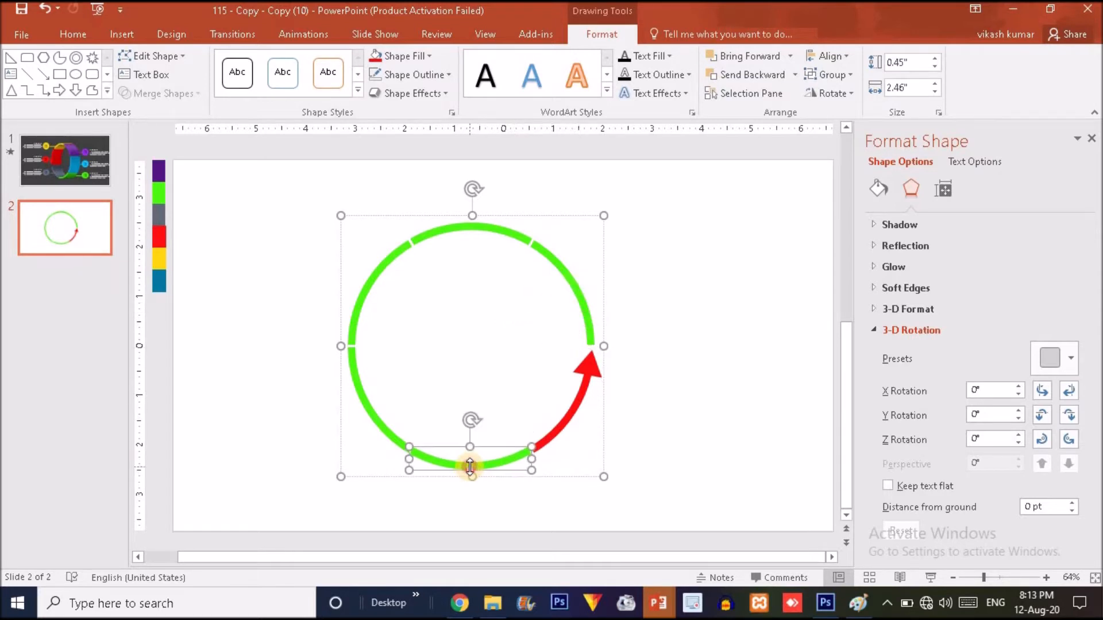
pyautogui.click(397, 48)
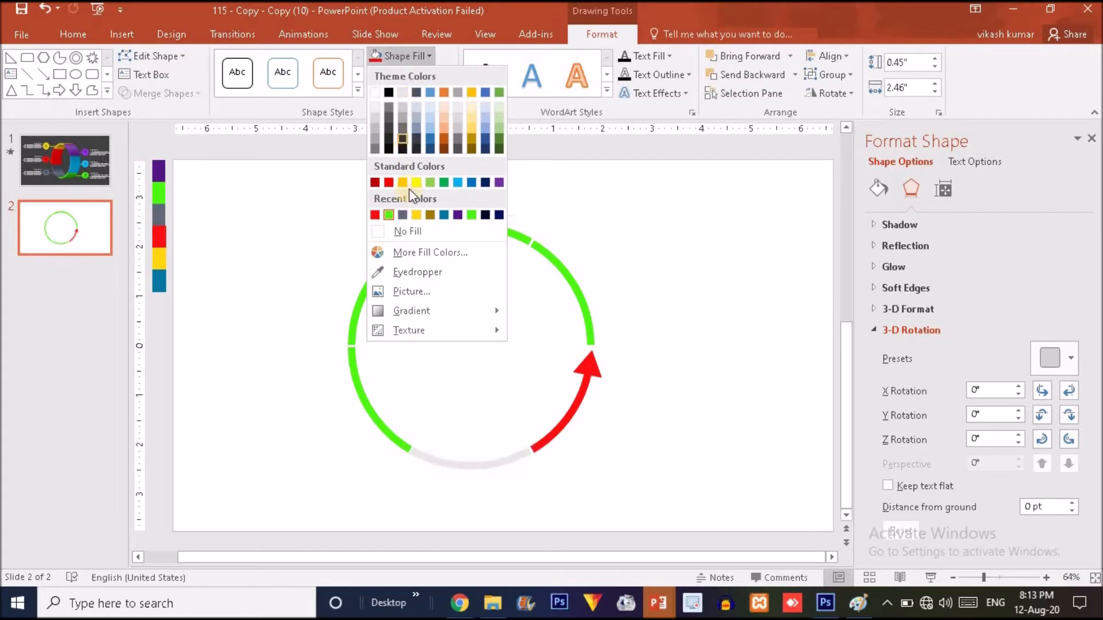
pyautogui.click(416, 215)
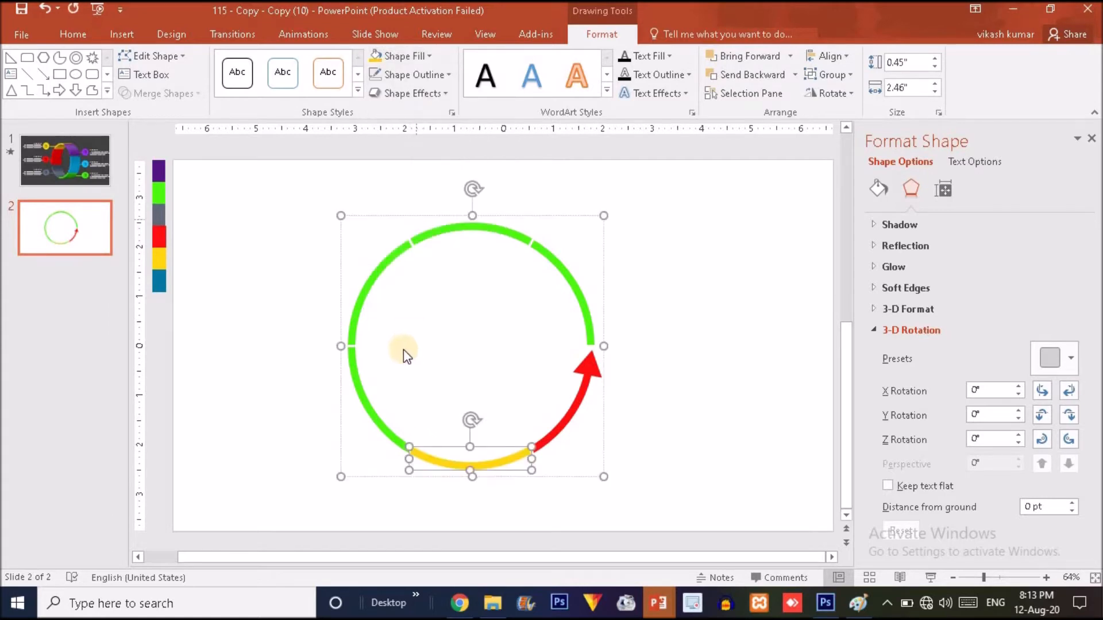
# Fill the lower-left arc segment with purple sampled from the colour swatches beside the slide.
pyautogui.click(358, 384)
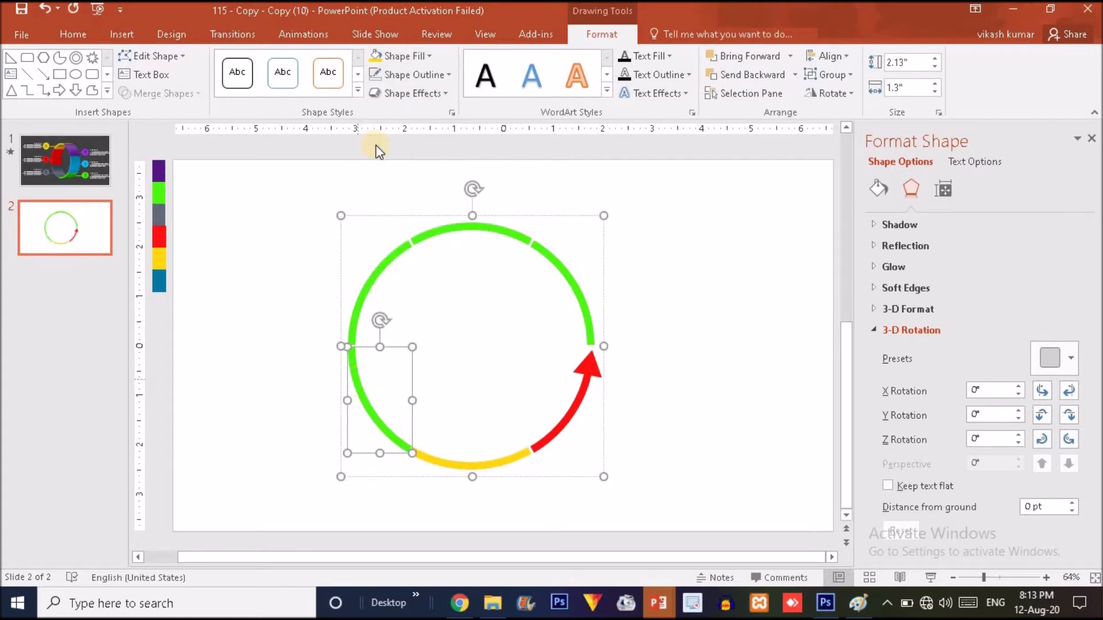
pyautogui.click(394, 61)
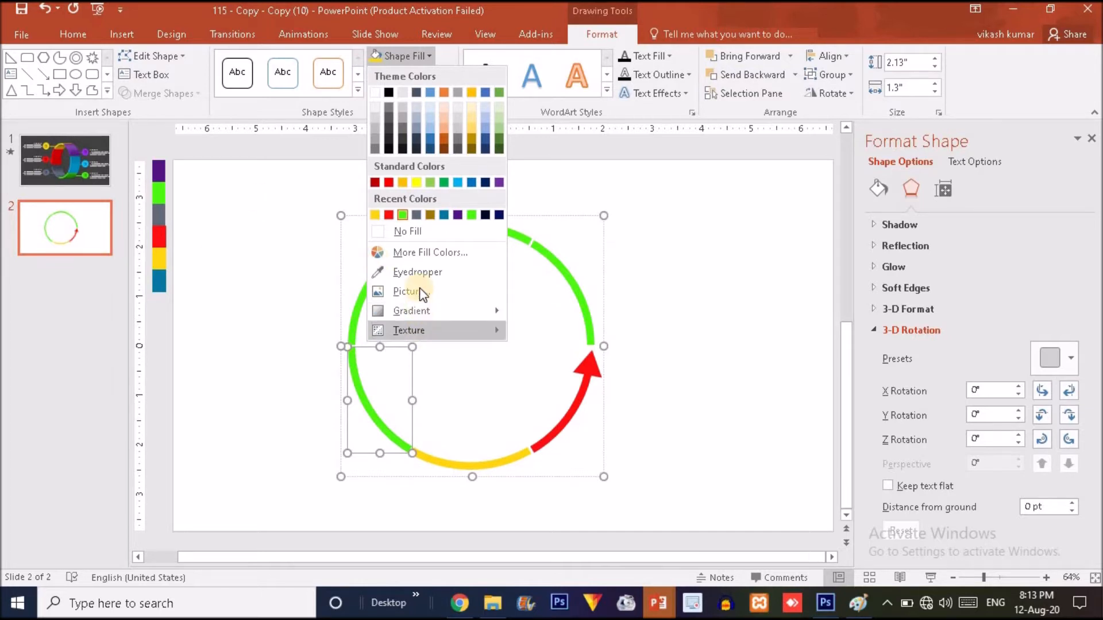
pyautogui.click(419, 271)
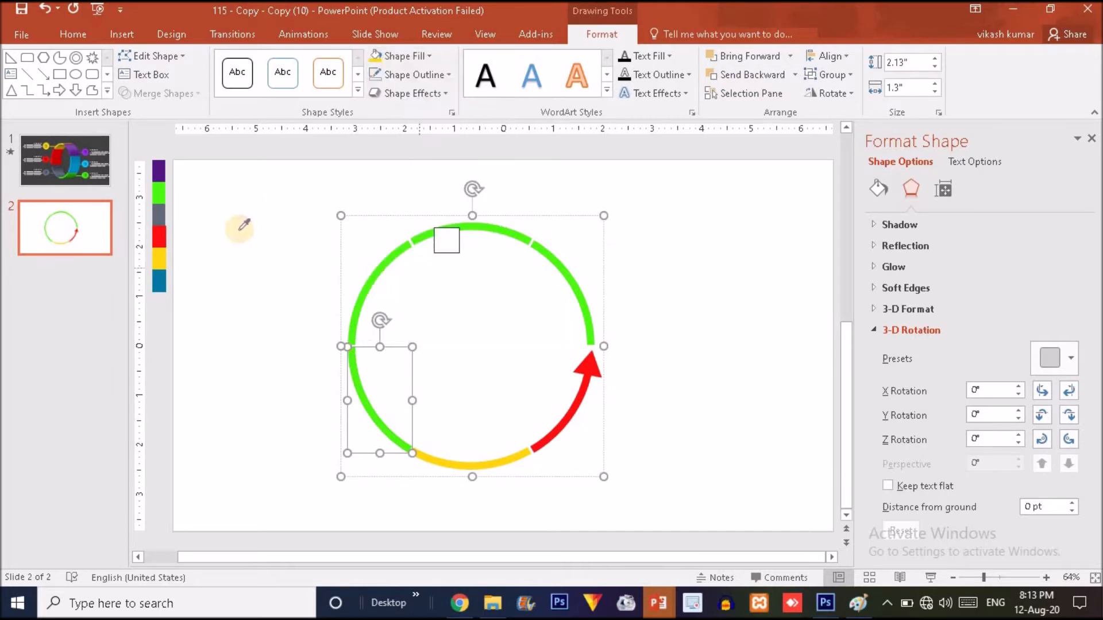
pyautogui.click(159, 170)
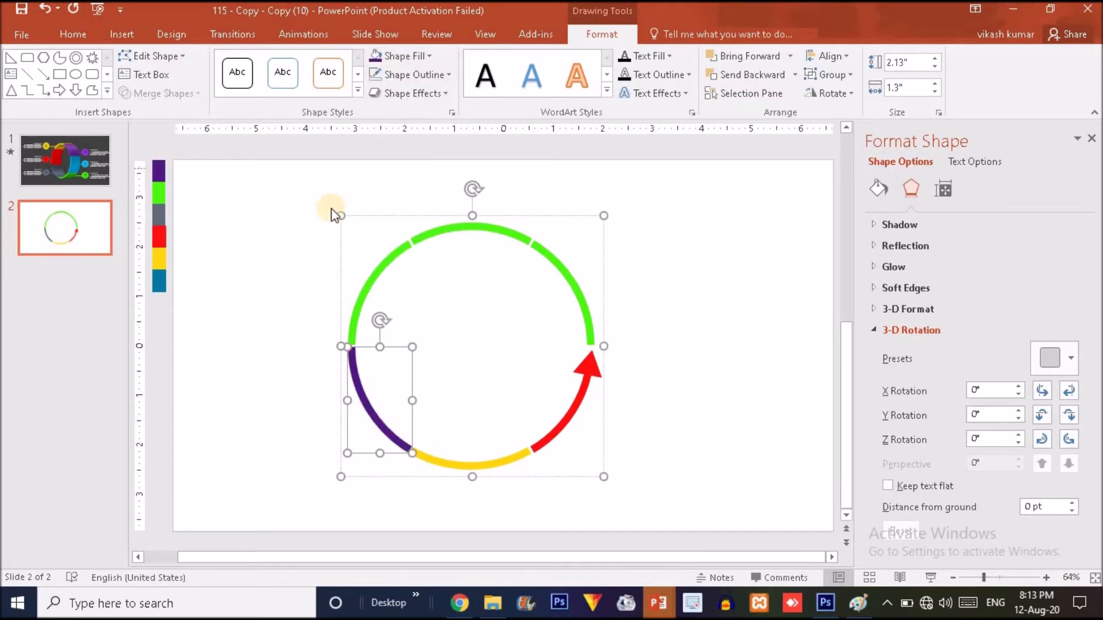
# Fill the upper-left arc segment with blue sampled from the colour swatches beside the slide.
pyautogui.click(367, 280)
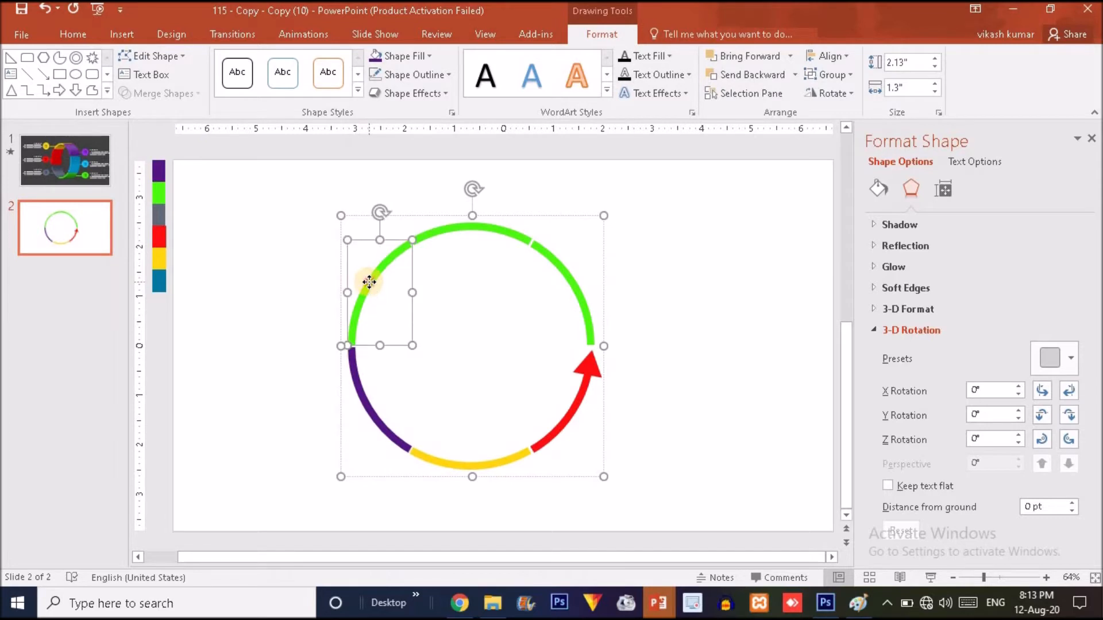
pyautogui.click(413, 54)
pyautogui.click(429, 271)
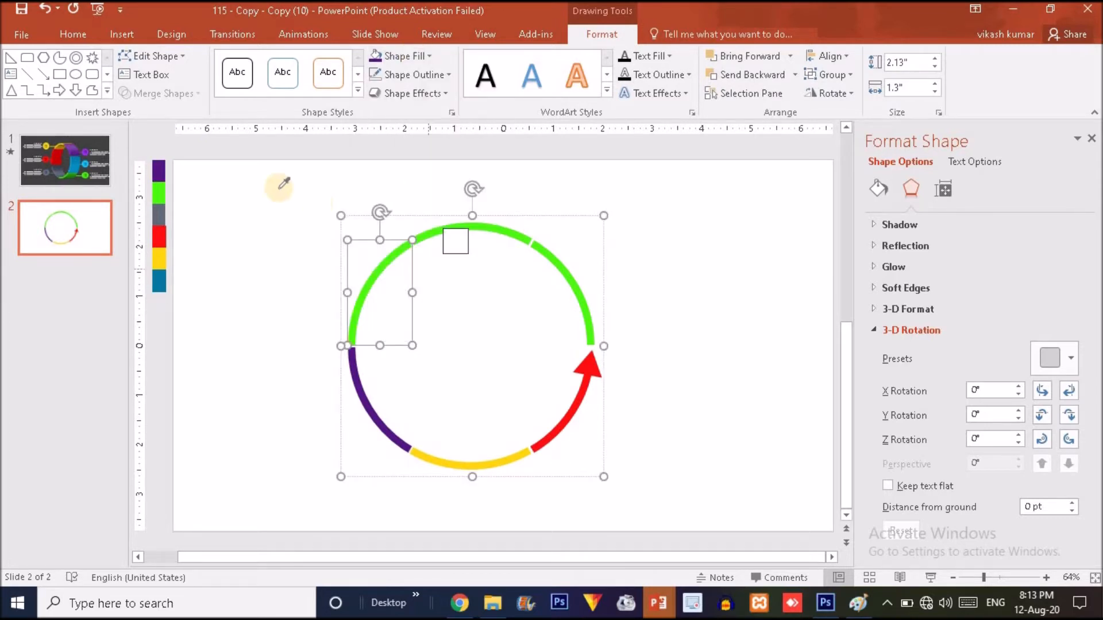
pyautogui.click(160, 283)
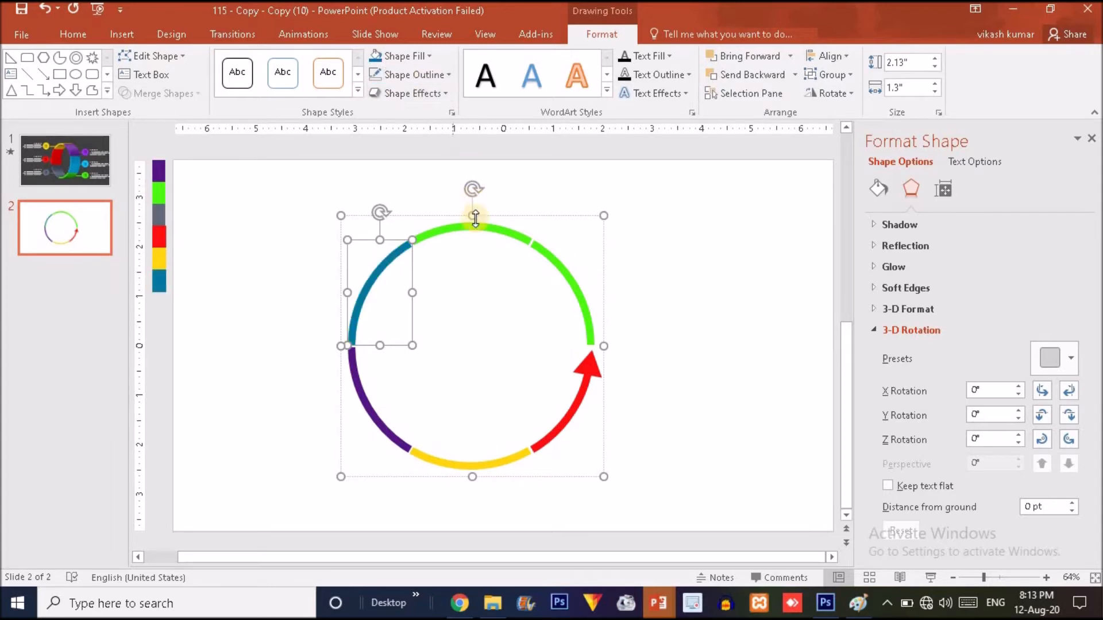
# Fill the top arc segment with green sampled from the colour swatches beside the slide.
pyautogui.click(458, 225)
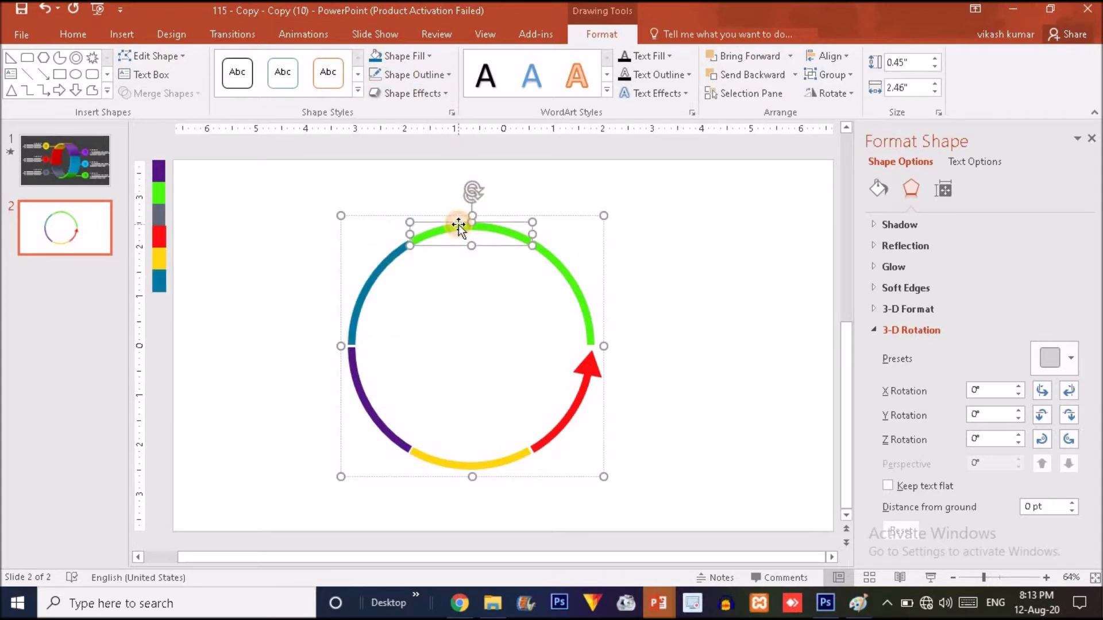
pyautogui.click(413, 56)
pyautogui.click(436, 270)
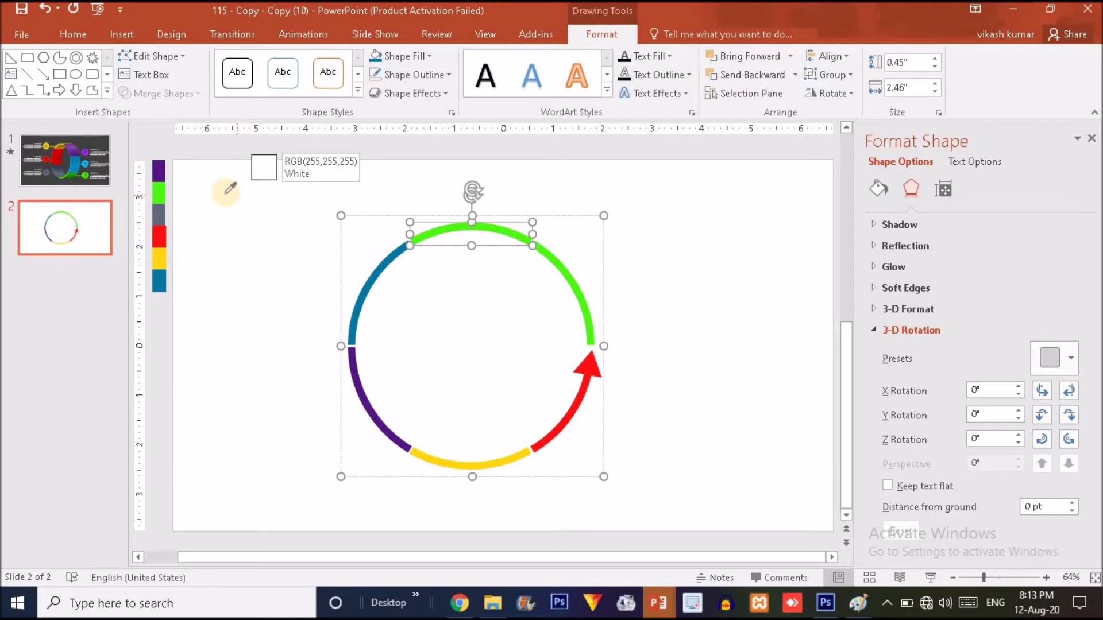
pyautogui.click(159, 194)
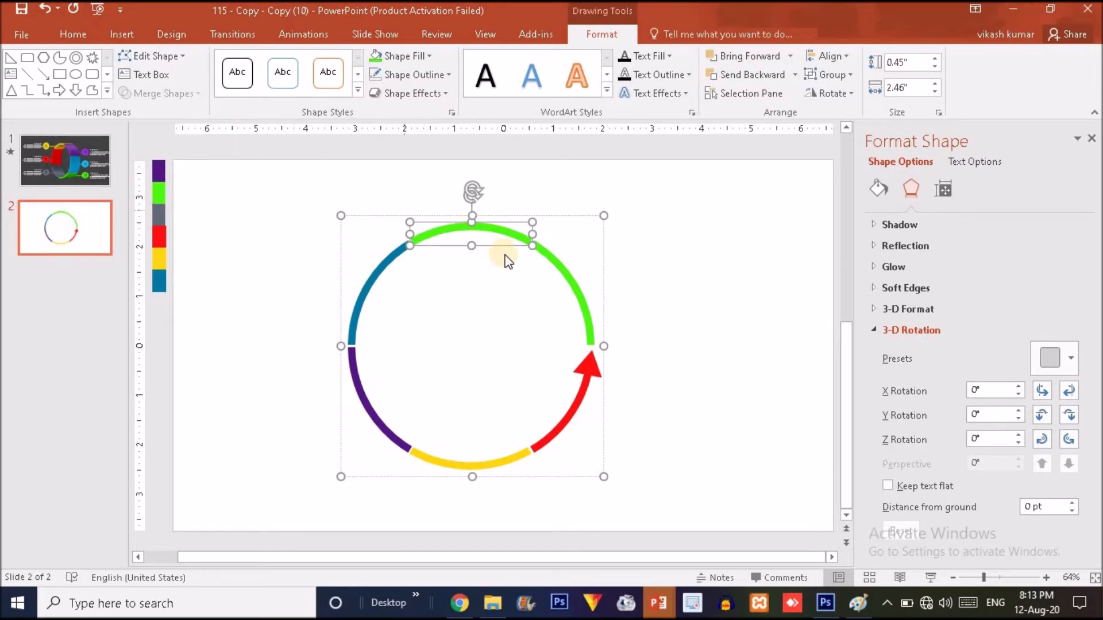
# Fill the upper-right arc segment with gray sampled from the colour swatches beside the slide, and deselect the ring.
pyautogui.click(565, 270)
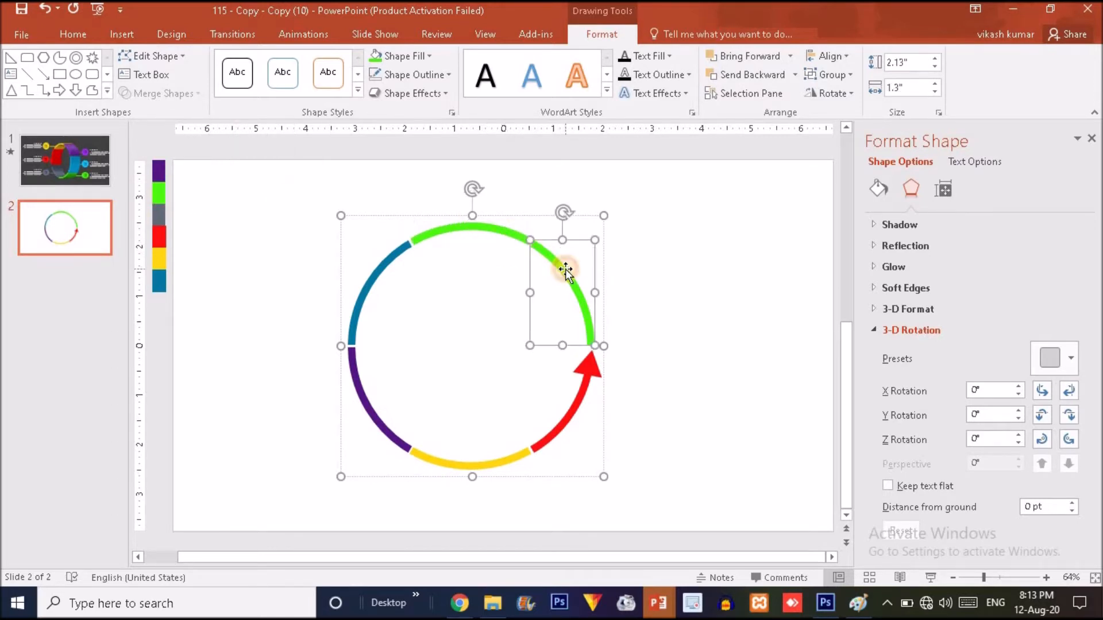
pyautogui.click(405, 56)
pyautogui.click(409, 273)
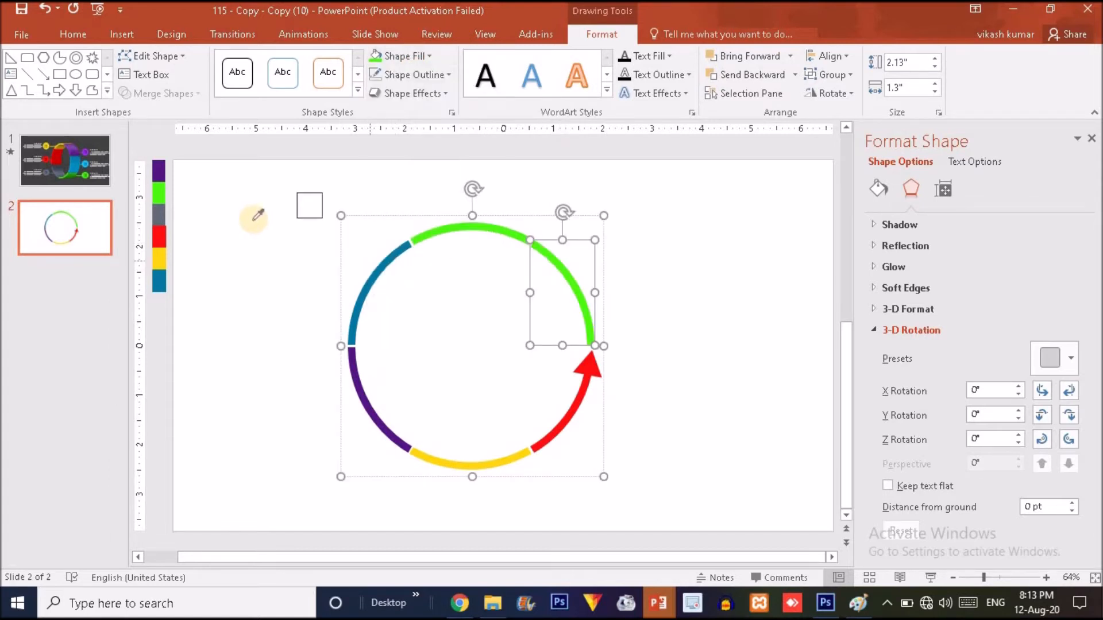
pyautogui.click(162, 217)
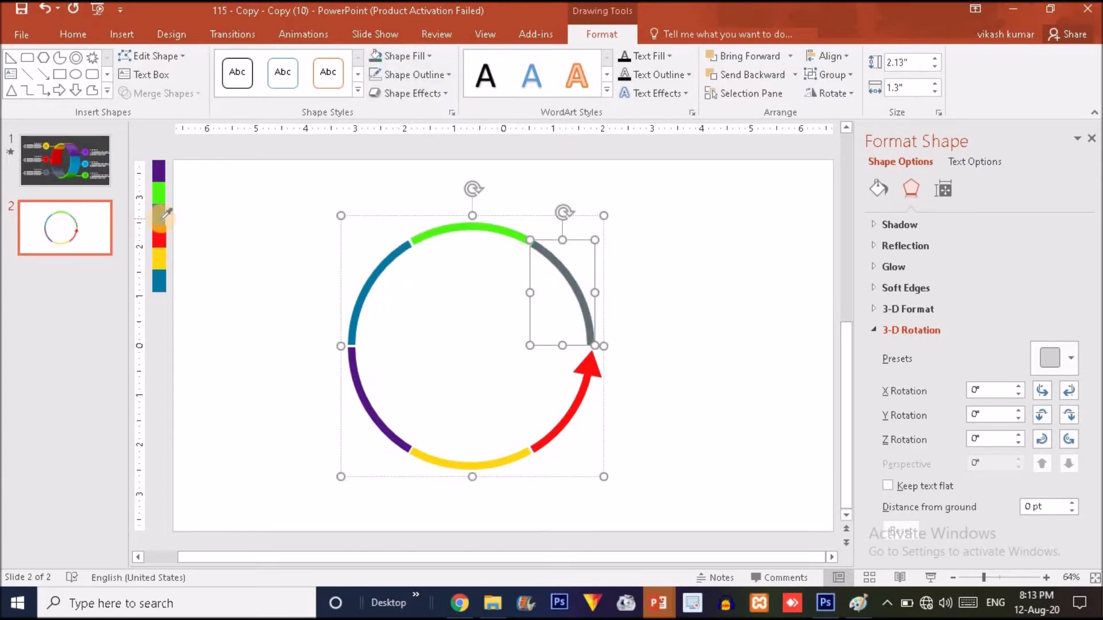
pyautogui.click(685, 324)
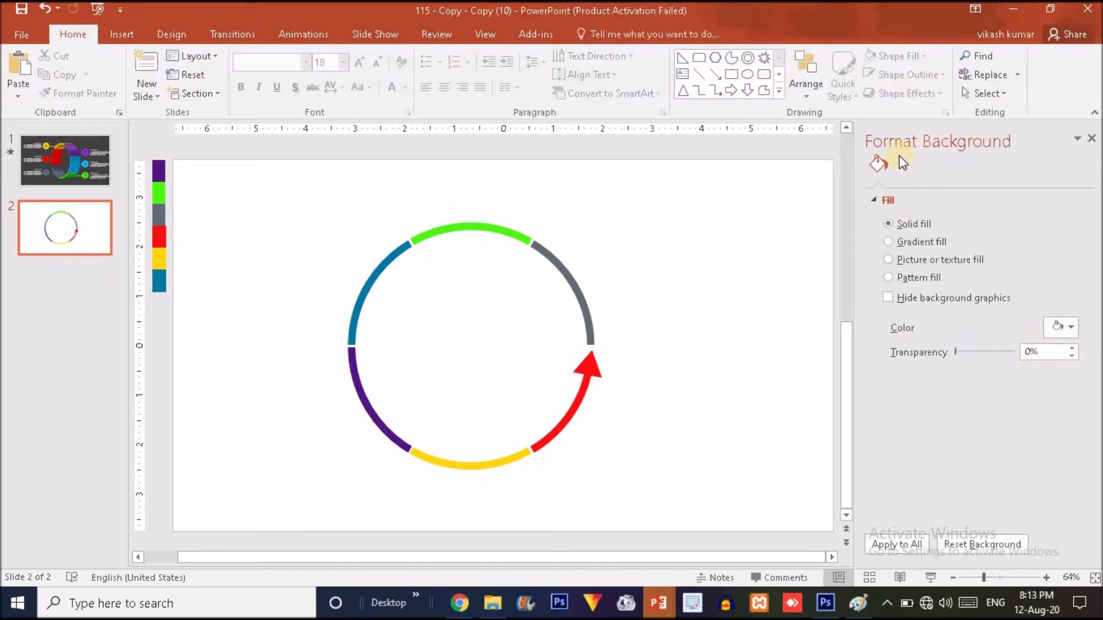
# Give the whole ring group a 3-D top bevel with a height of 88 pt.
pyautogui.click(555, 266)
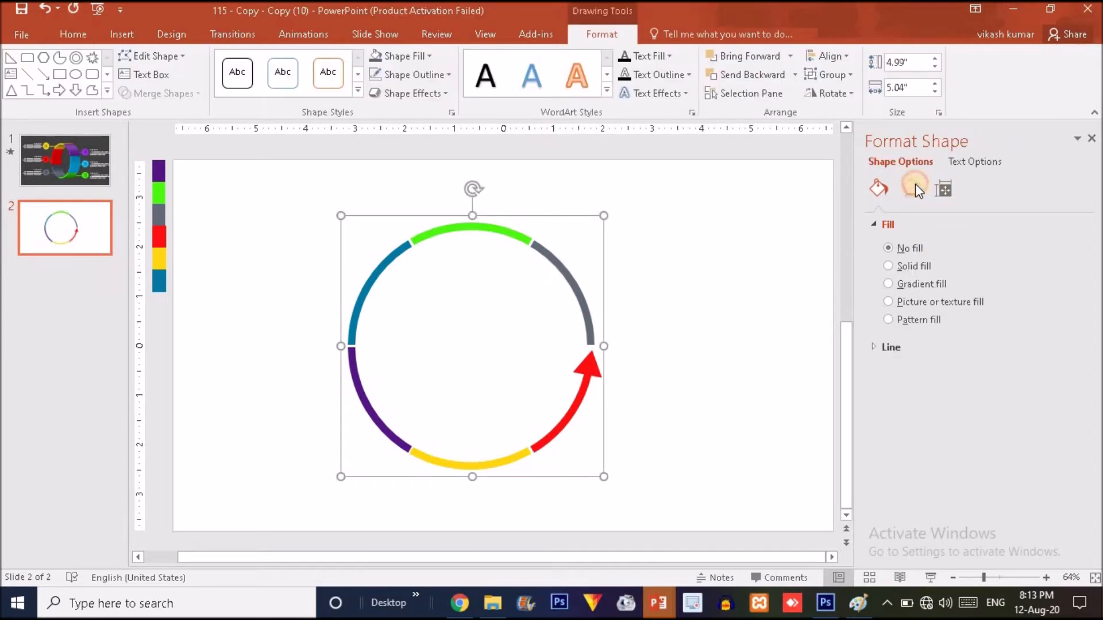
pyautogui.click(915, 185)
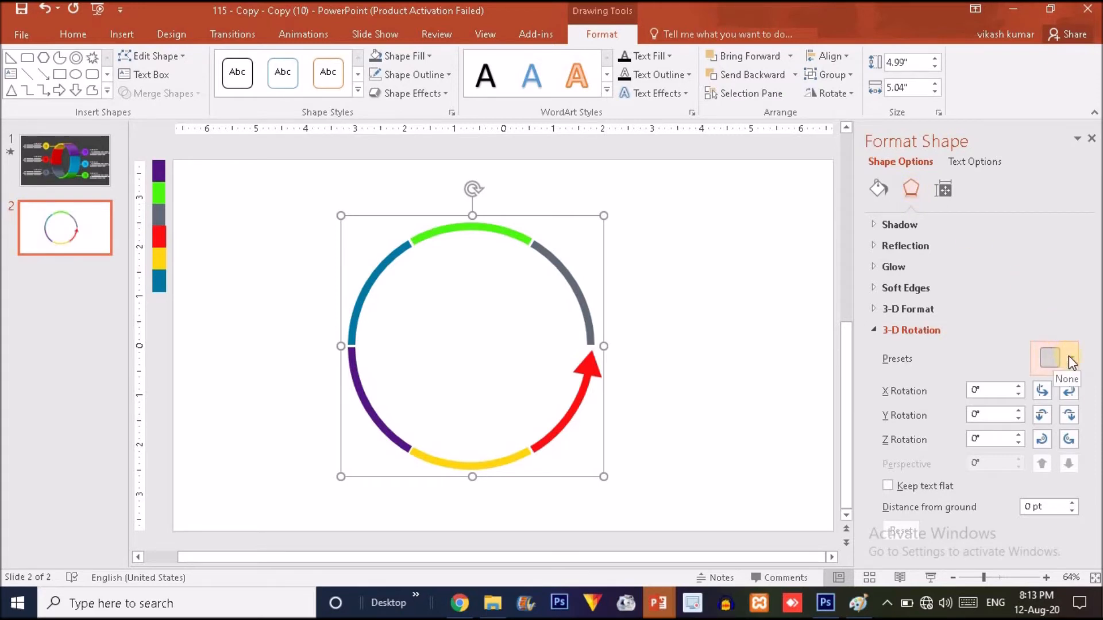
pyautogui.click(937, 311)
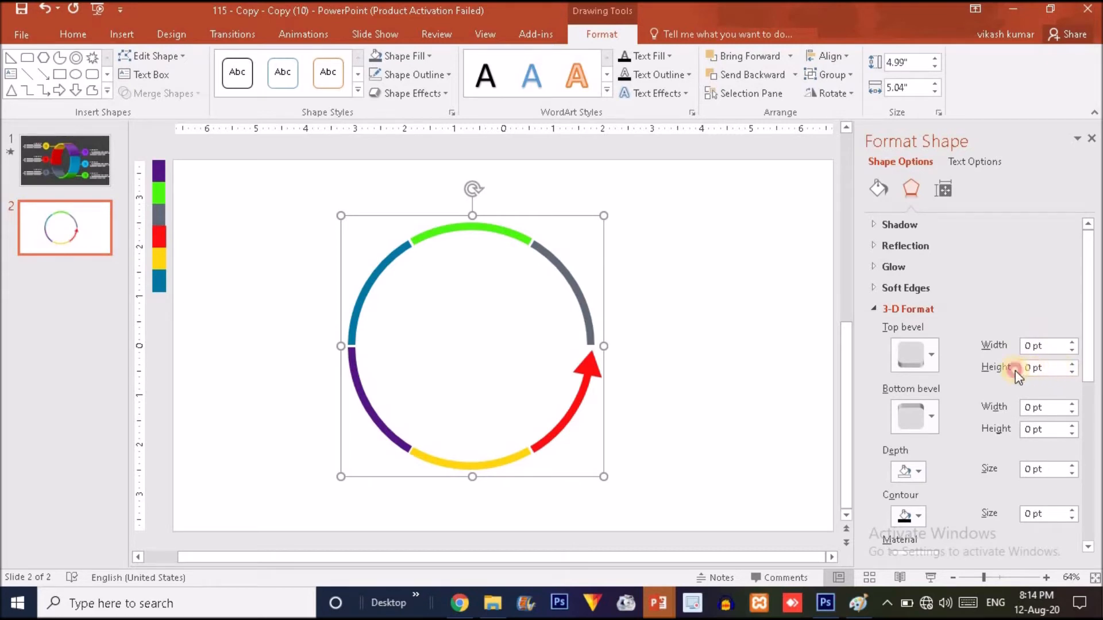
pyautogui.write('888')
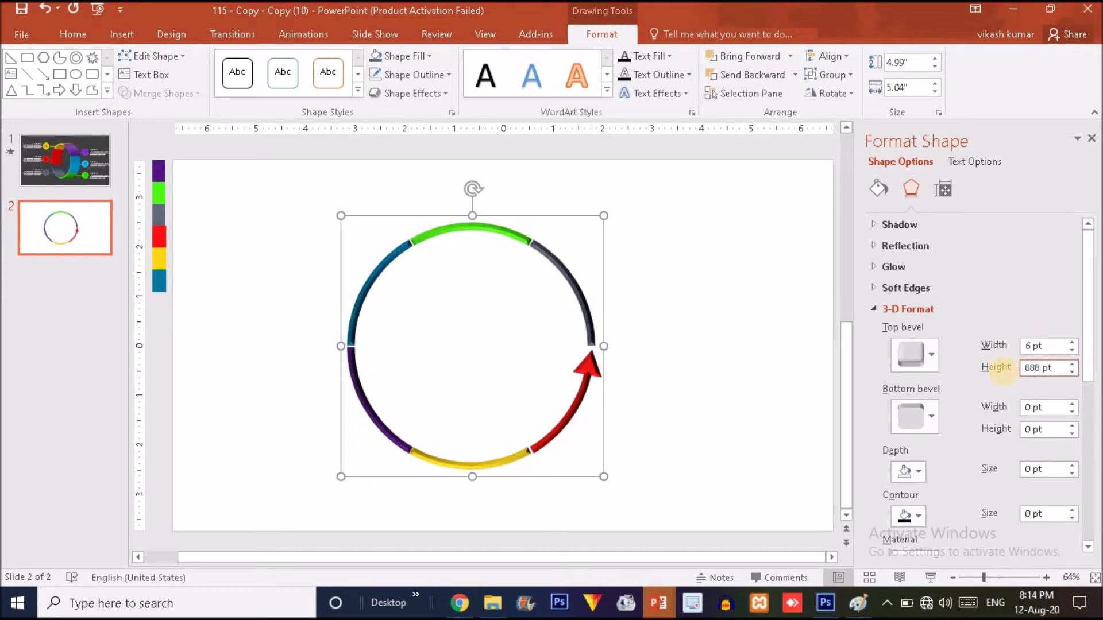
# Apply the parallel 3-D rotation preset with X 314.7°, Y 324.6° and Z 60.2° to the ring group.
pyautogui.click(909, 309)
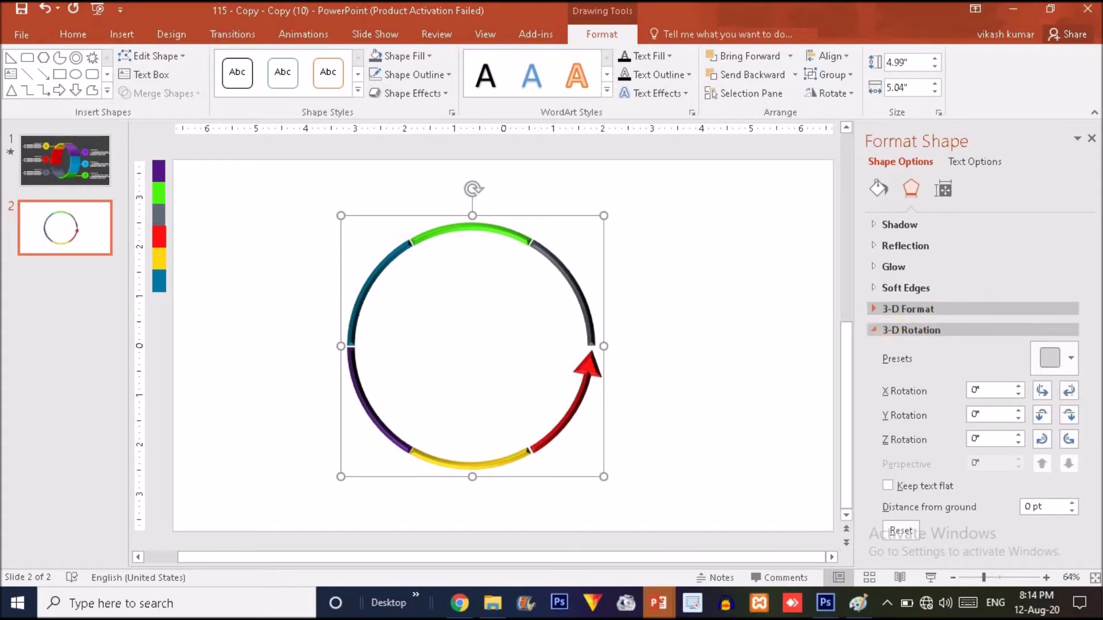
pyautogui.click(1070, 359)
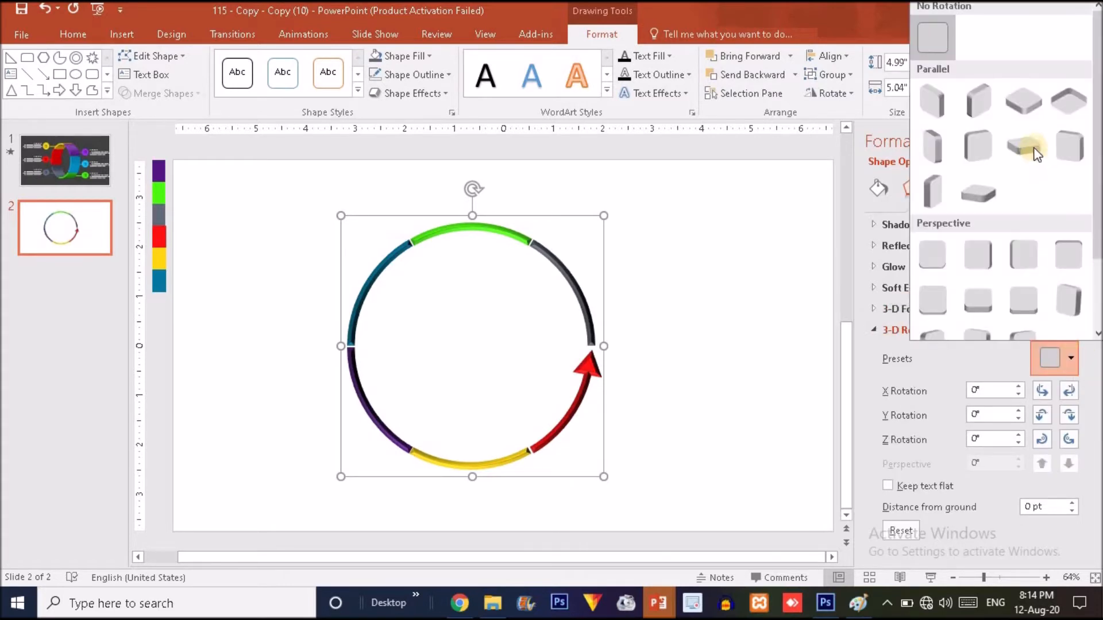
pyautogui.click(1025, 113)
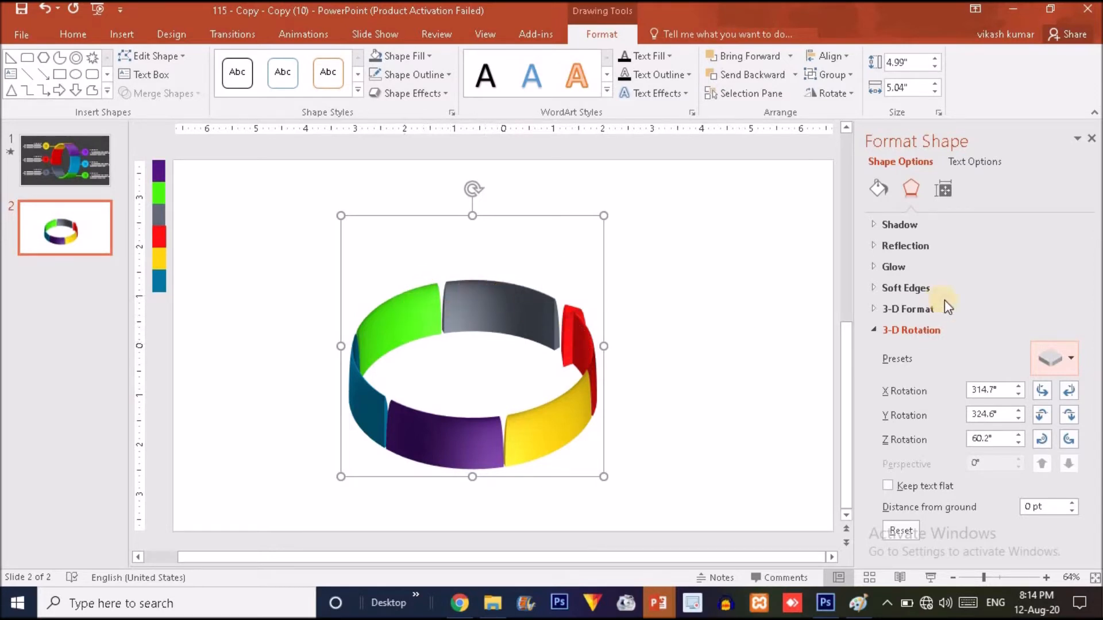
# Reduce the ring group's top bevel width to 0 pt so the segments have sharp edges.
pyautogui.click(919, 311)
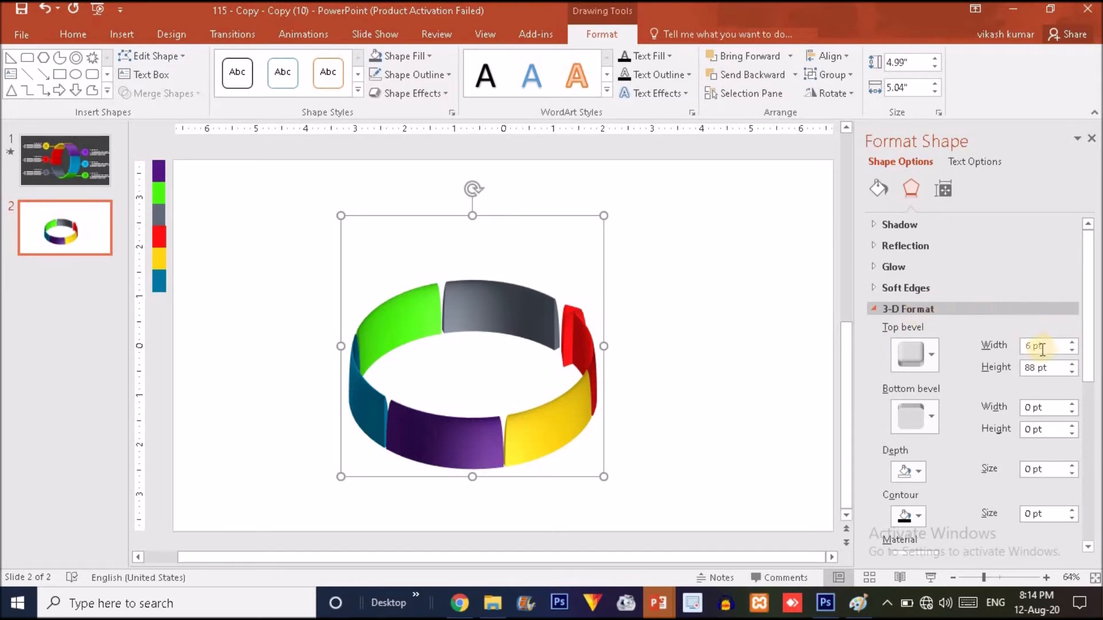
pyautogui.click(1071, 351)
pyautogui.click(1071, 351)
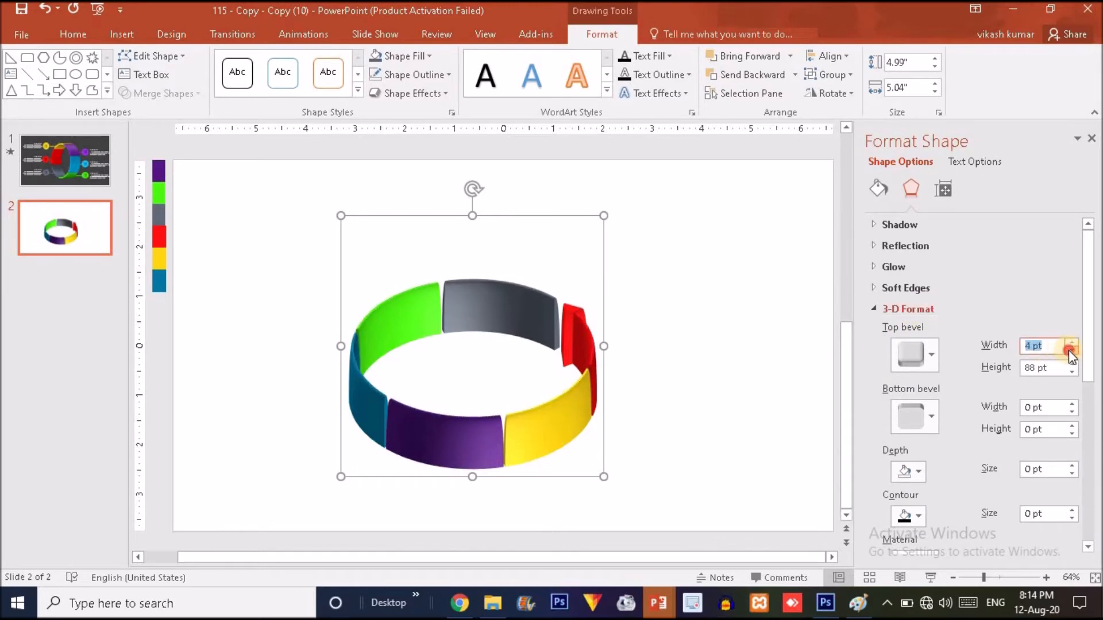
pyautogui.click(1071, 350)
pyautogui.click(1071, 350)
pyautogui.click(1071, 351)
pyautogui.click(1070, 350)
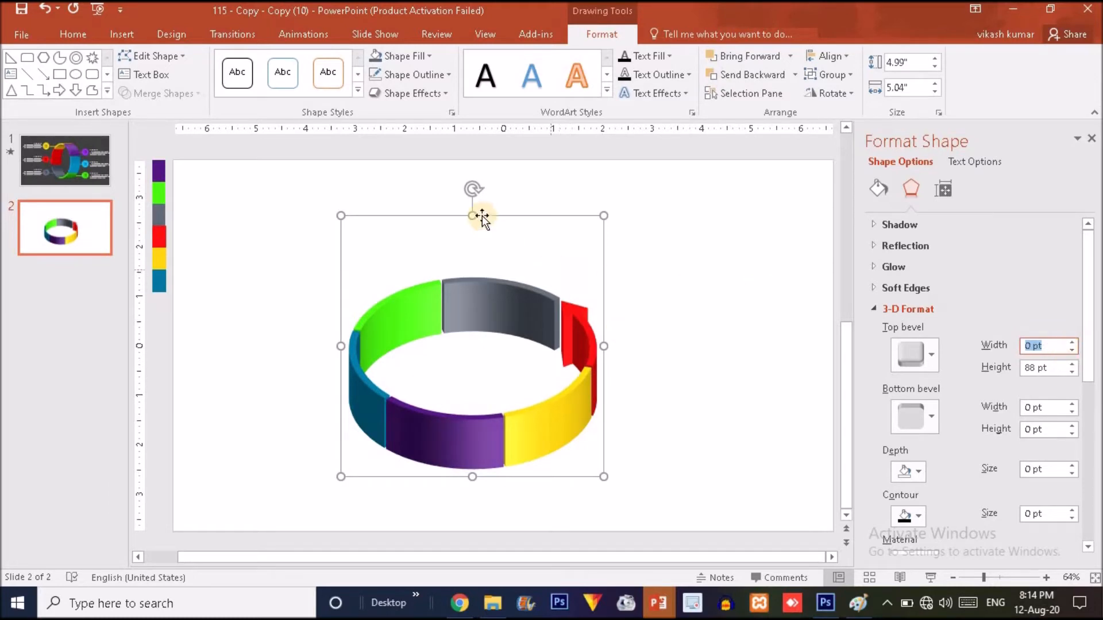
# Rotate the ring group about 90° counterclockwise so the band stands upright.
pyautogui.moveTo(472, 192); pyautogui.dragTo(351, 361)
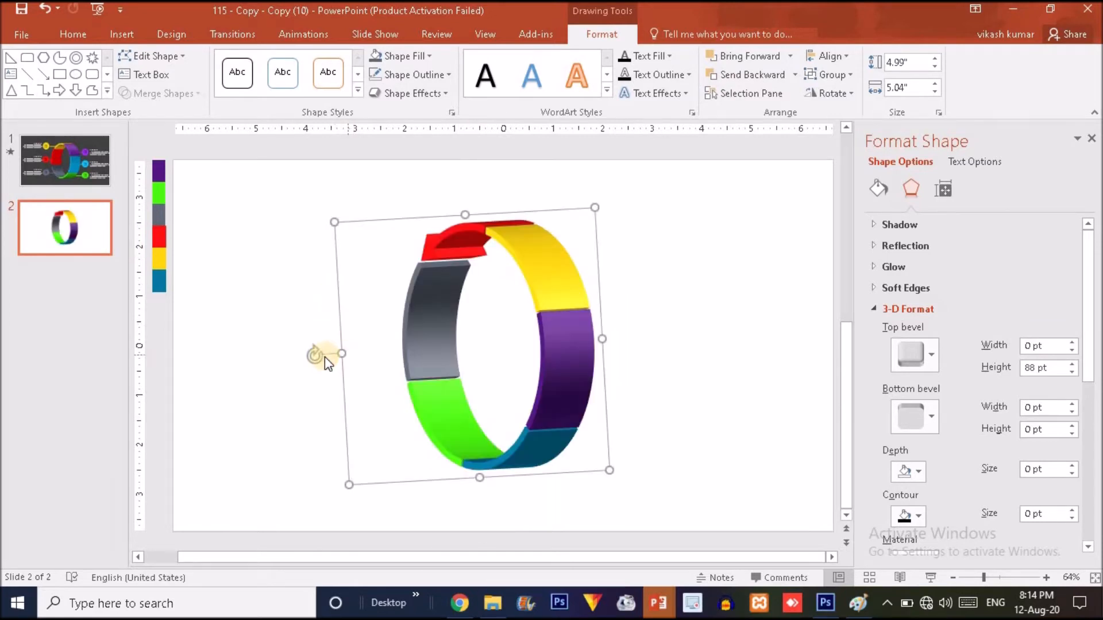
# Straighten the ring group so it stands exactly upright, and give slide 2 a solid near-black background.
pyautogui.moveTo(309, 353); pyautogui.dragTo(309, 347)
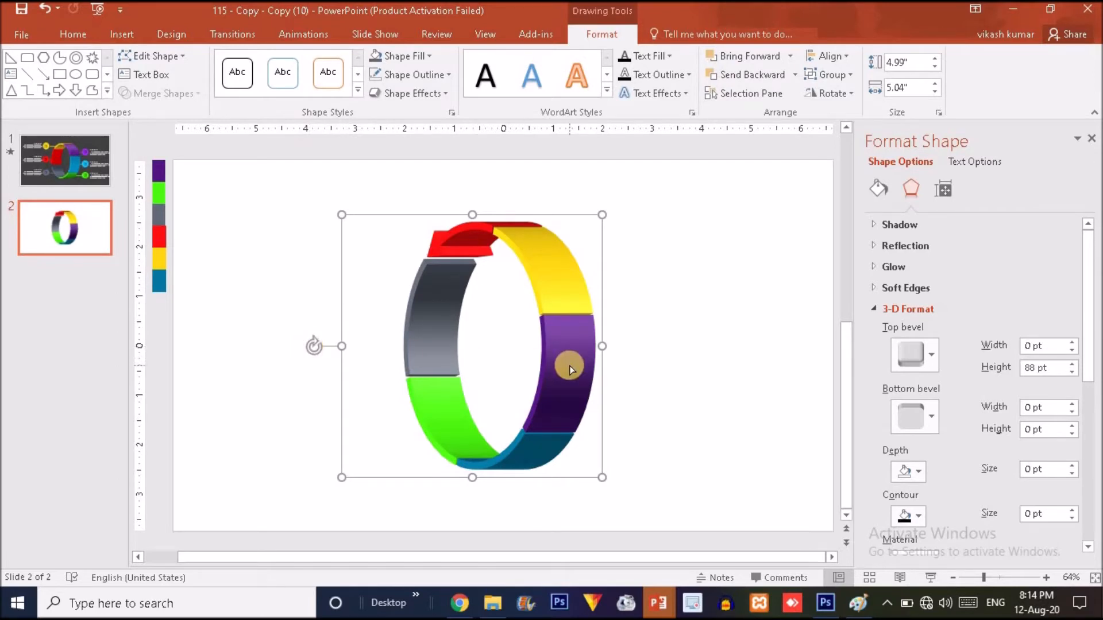
pyautogui.rightClick(268, 232)
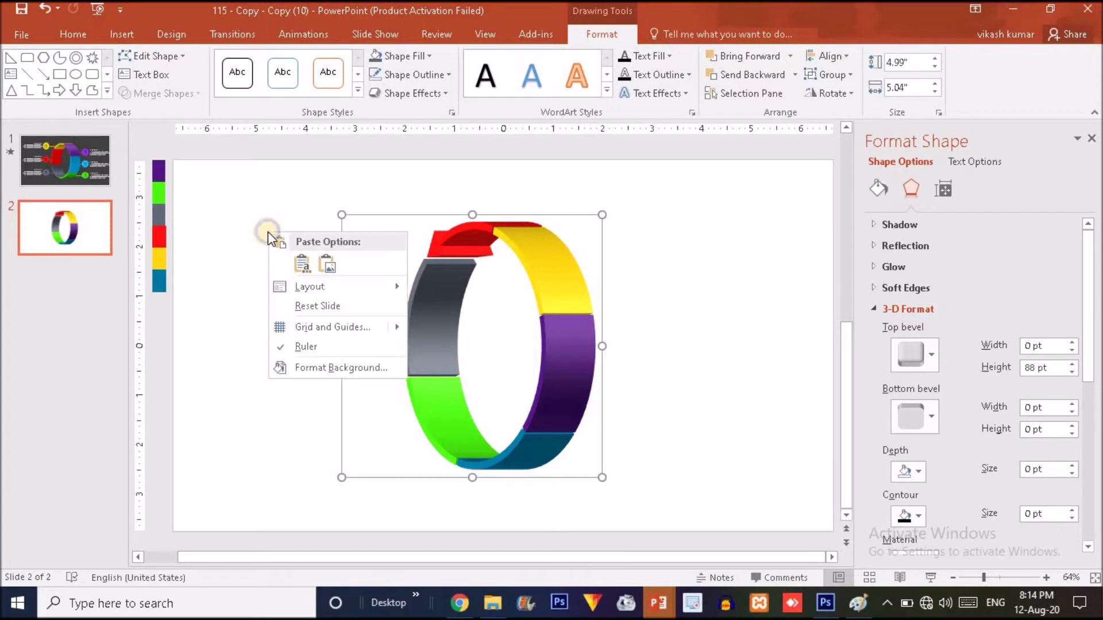
pyautogui.click(312, 370)
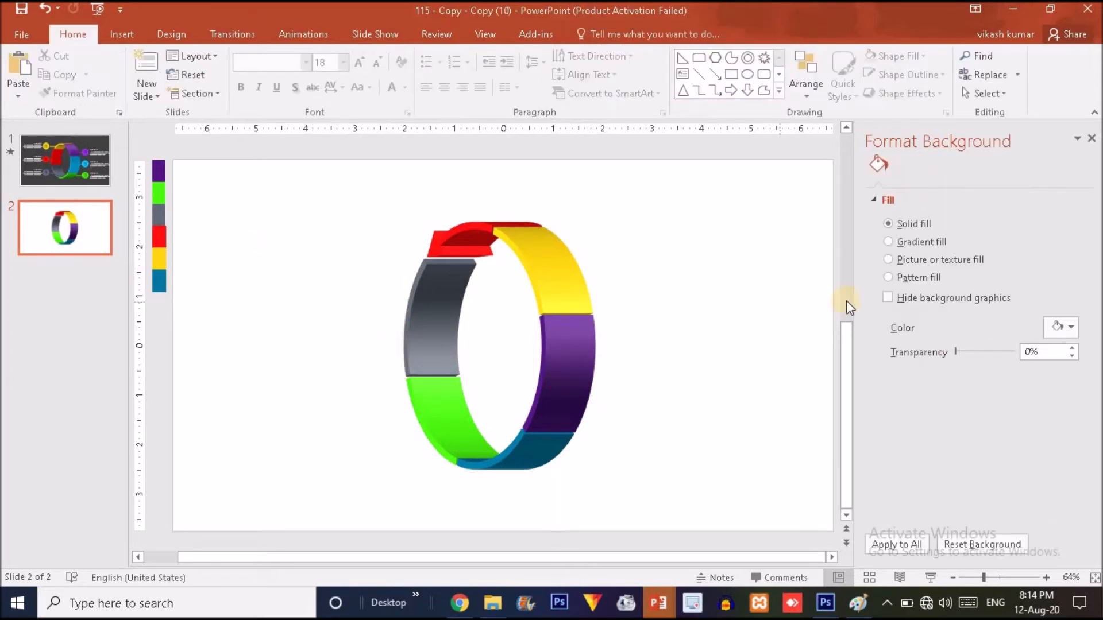
pyautogui.click(1067, 330)
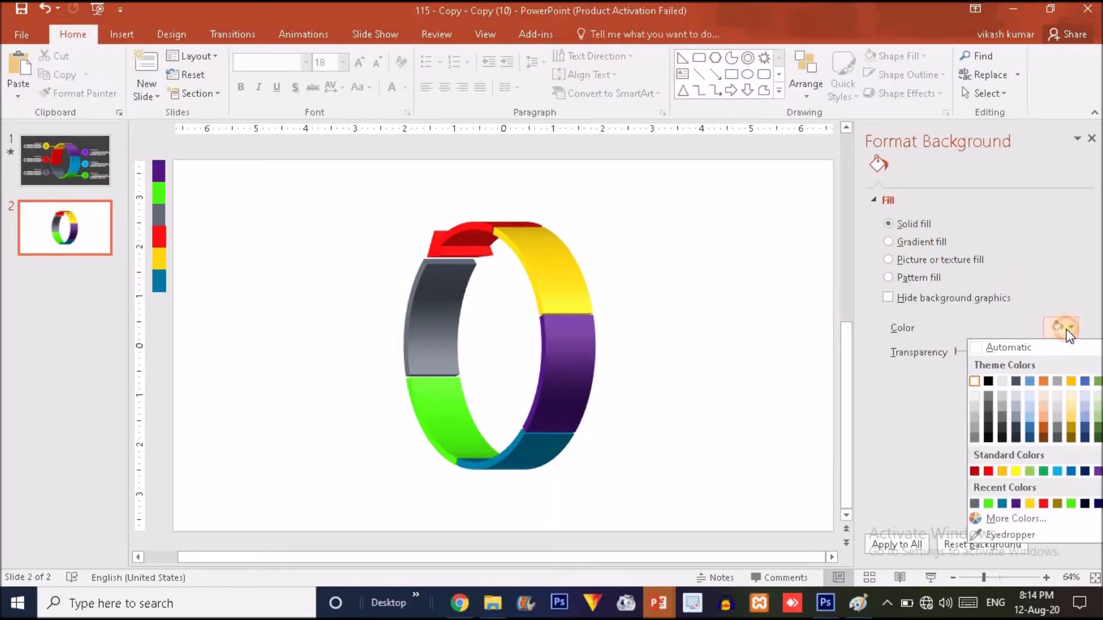
pyautogui.click(988, 438)
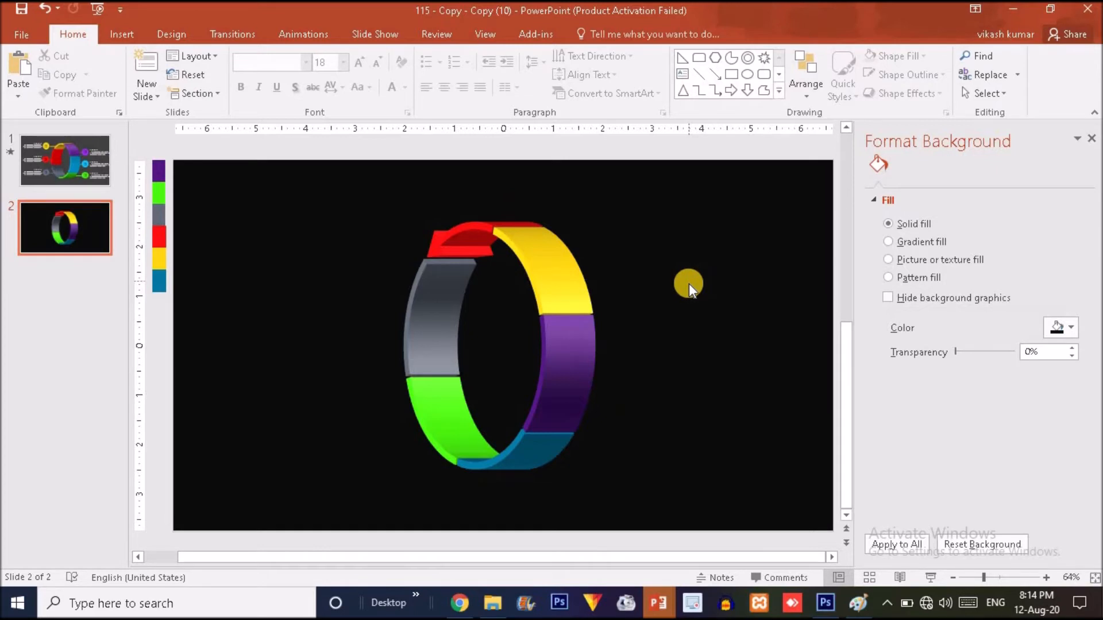
# Review the finished infographic's callouts on slide 1 and return to slide 2.
pyautogui.click(74, 160)
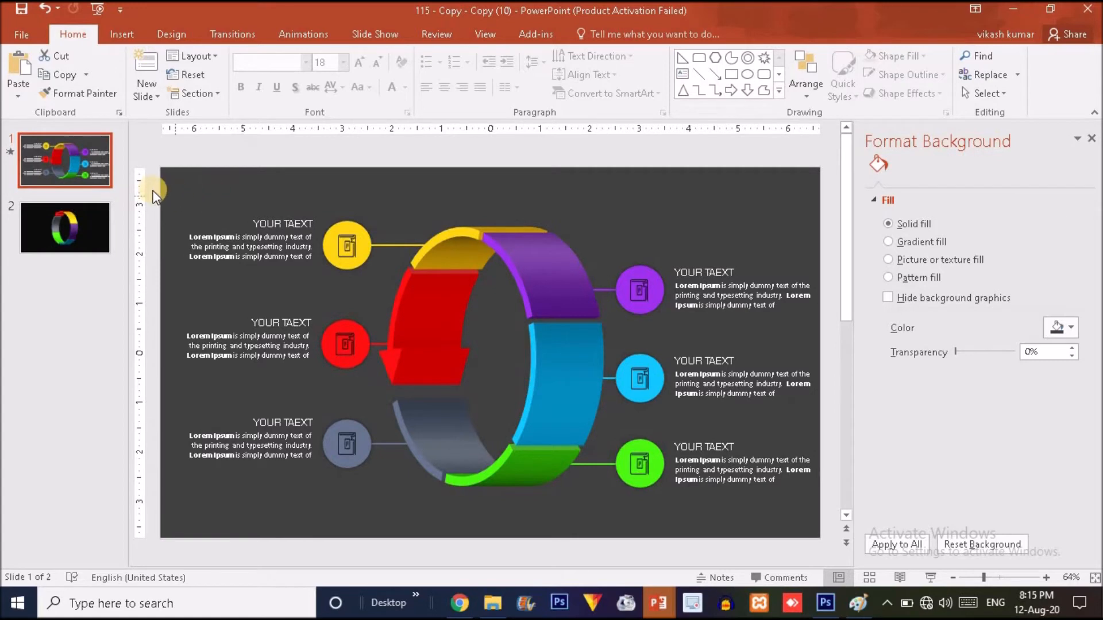
pyautogui.moveTo(153, 187); pyautogui.dragTo(50, 236)
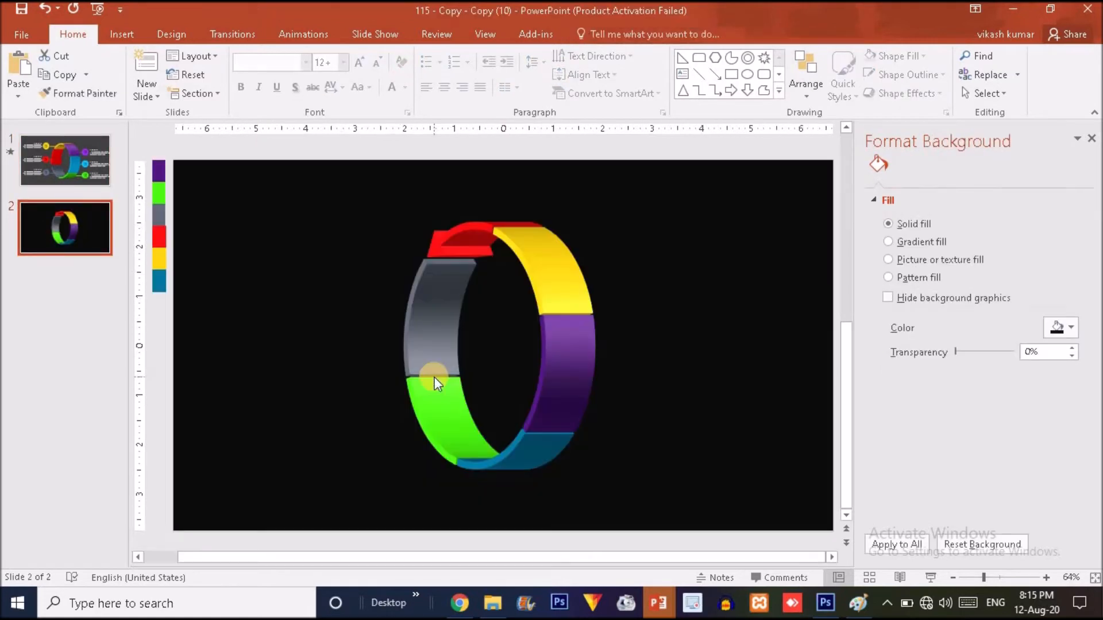
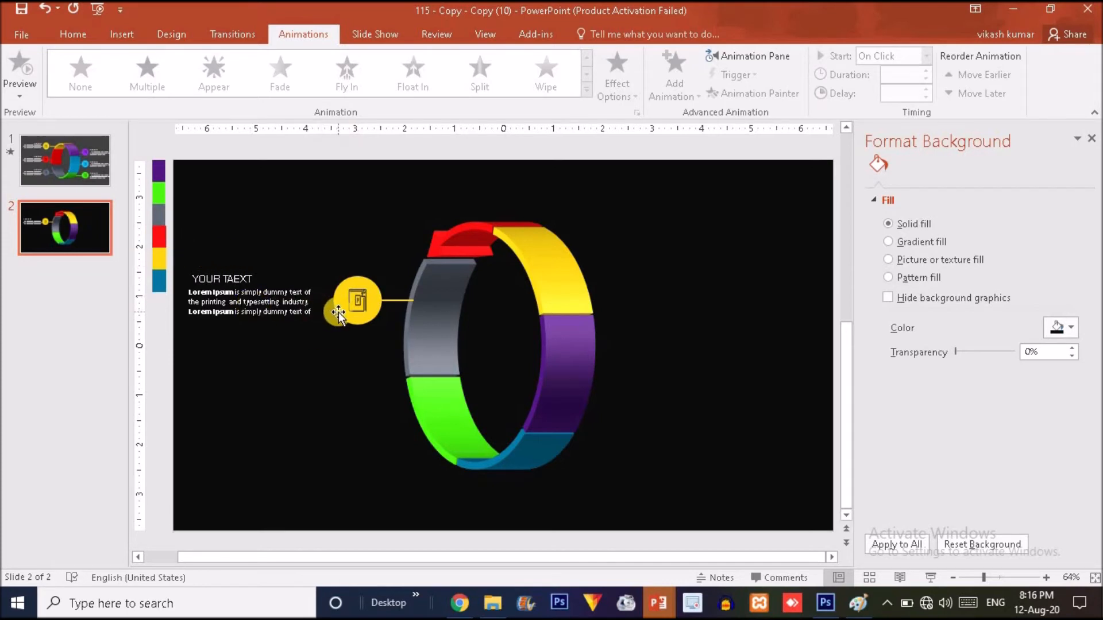
# Examine the yellow callout's circle and the icon picture nested inside it.
pyautogui.click(339, 312)
pyautogui.doubleClick(344, 310)
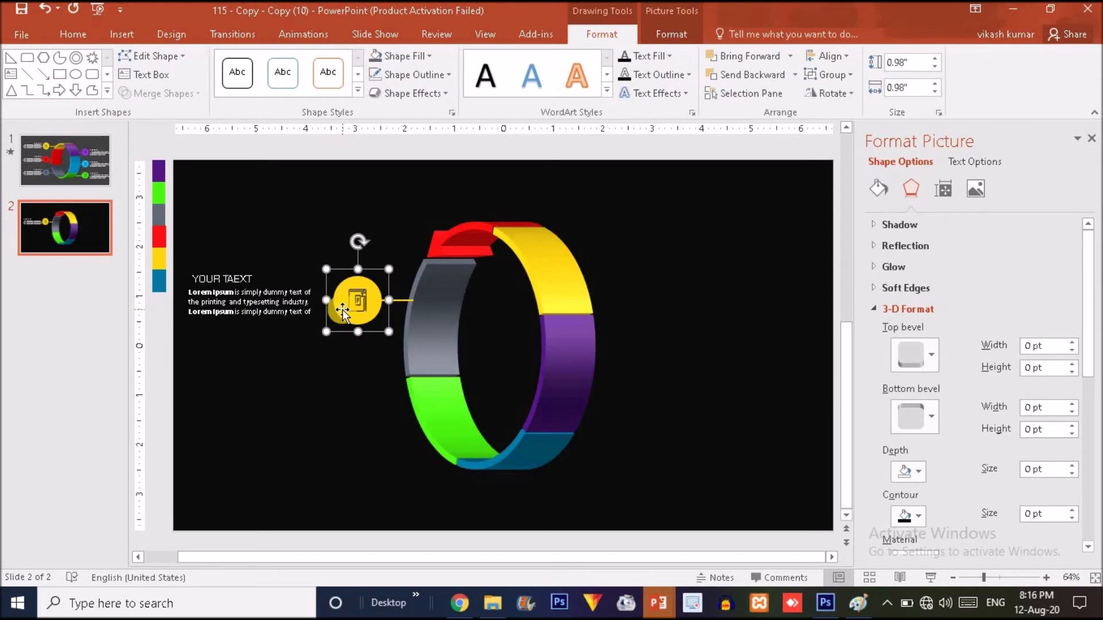
pyautogui.moveTo(362, 303)
pyautogui.mouseDown()
pyautogui.moveTo(346, 306)
pyautogui.moveTo(534, 256)
pyautogui.moveTo(359, 304)
pyautogui.mouseUp()
pyautogui.click(359, 304)
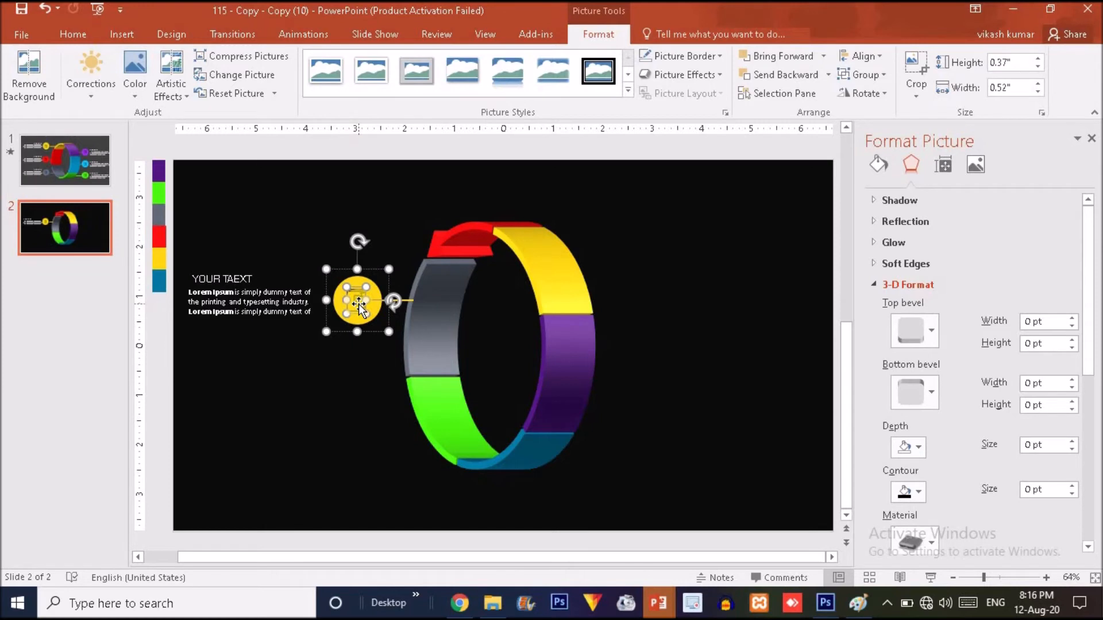
pyautogui.click(639, 401)
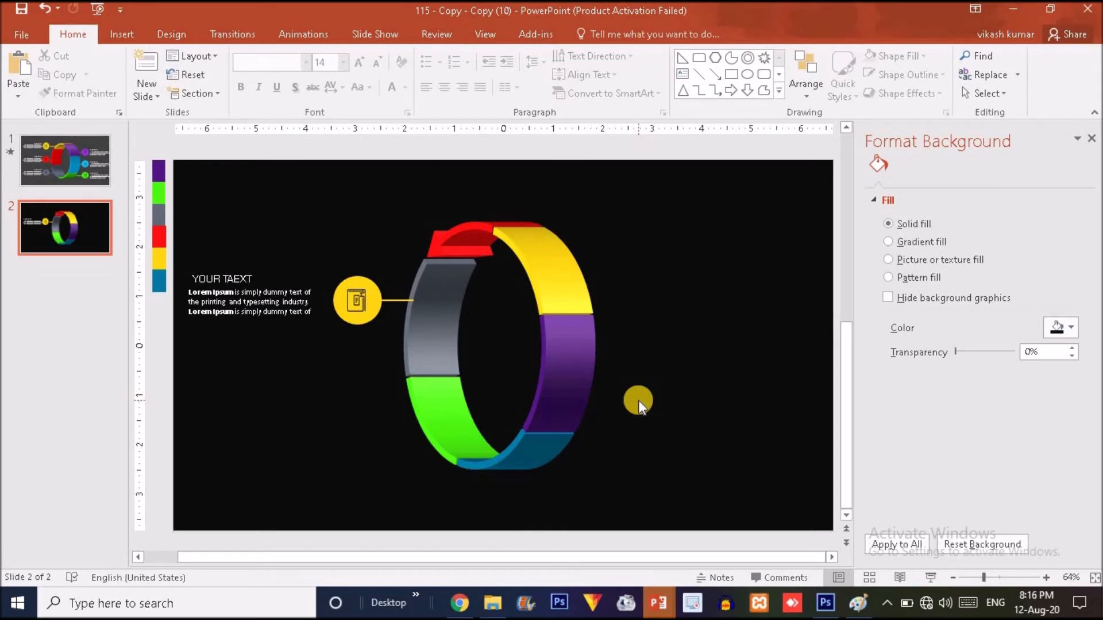
# Try duplicating the yellow callout's text, icon circle and connector line together, and undo the copy.
pyautogui.click(432, 353)
pyautogui.moveTo(175, 218); pyautogui.dragTo(174, 219)
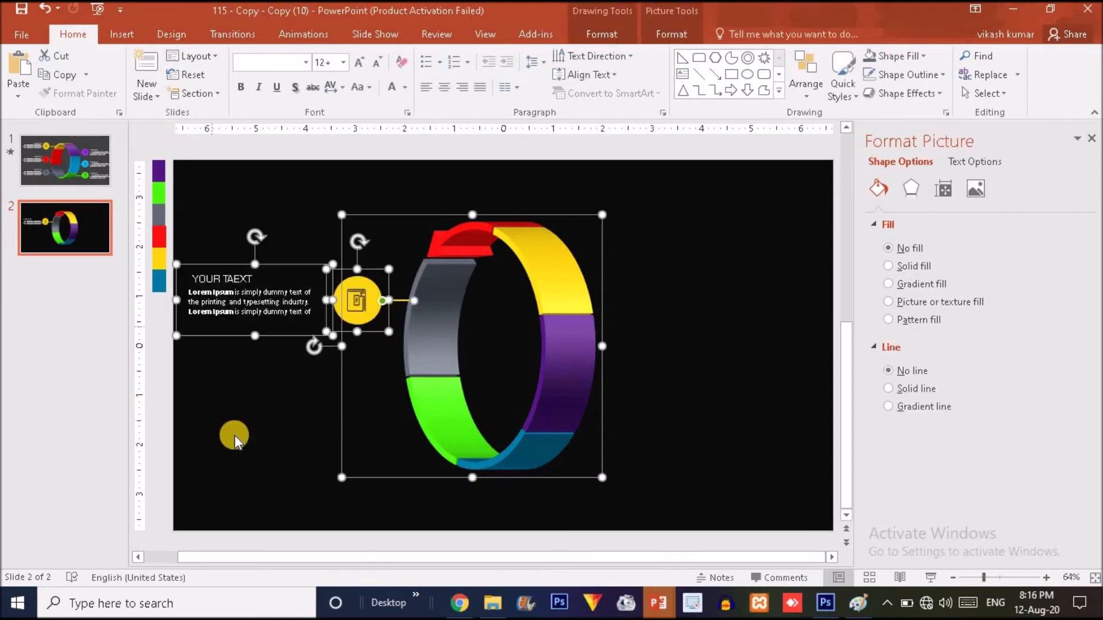
pyautogui.click(234, 435)
pyautogui.moveTo(163, 349); pyautogui.dragTo(477, 249)
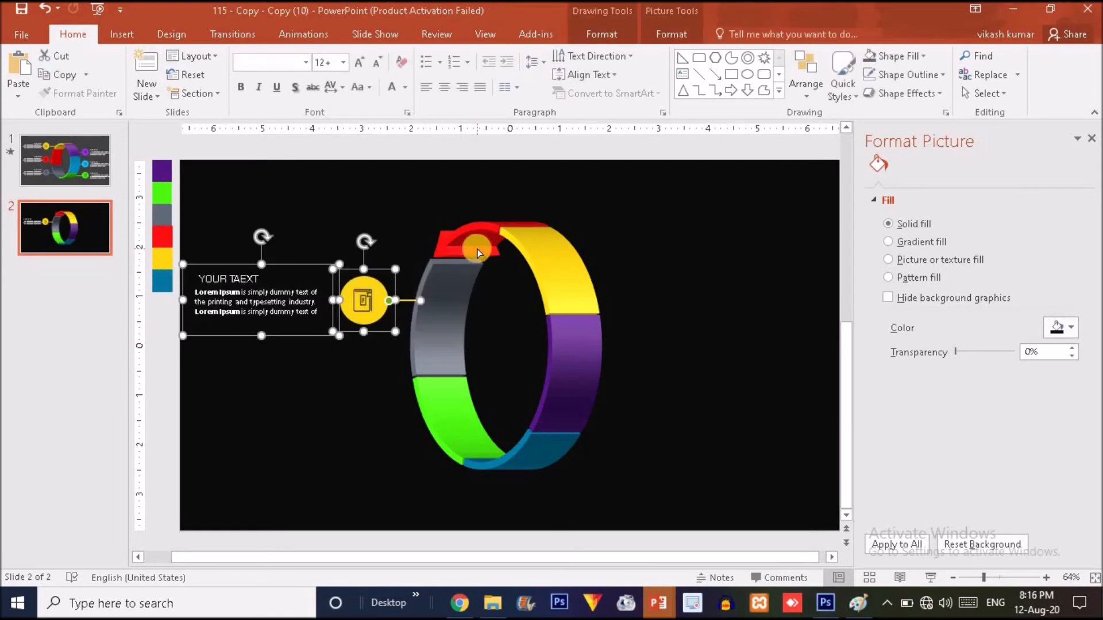
pyautogui.hotkey('ctrl', 'd')
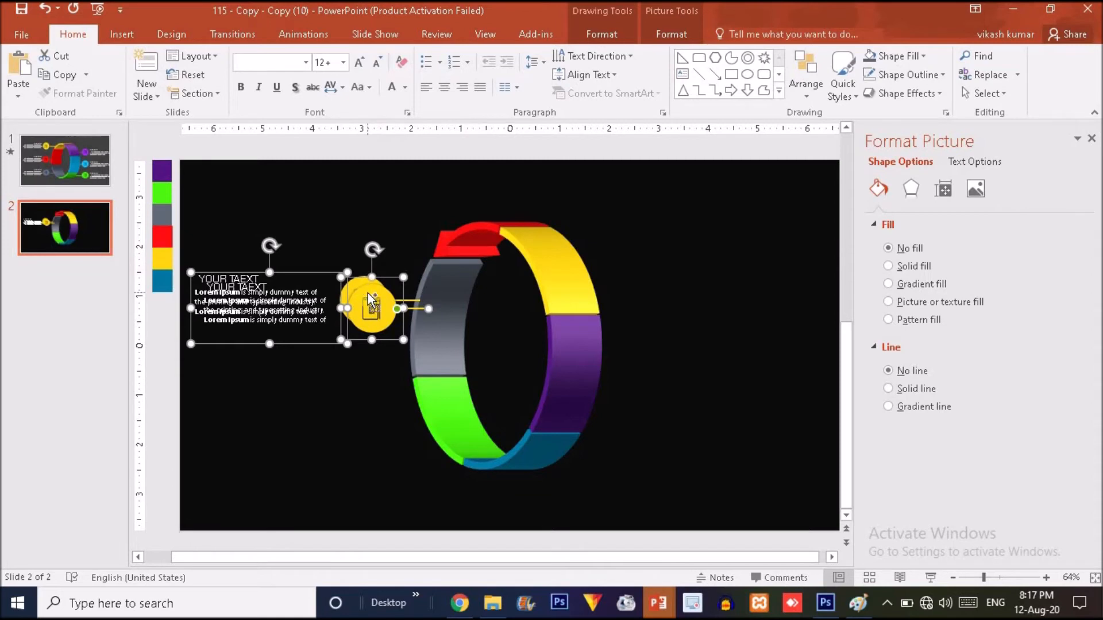
pyautogui.hotkey('ctrl', 'z')
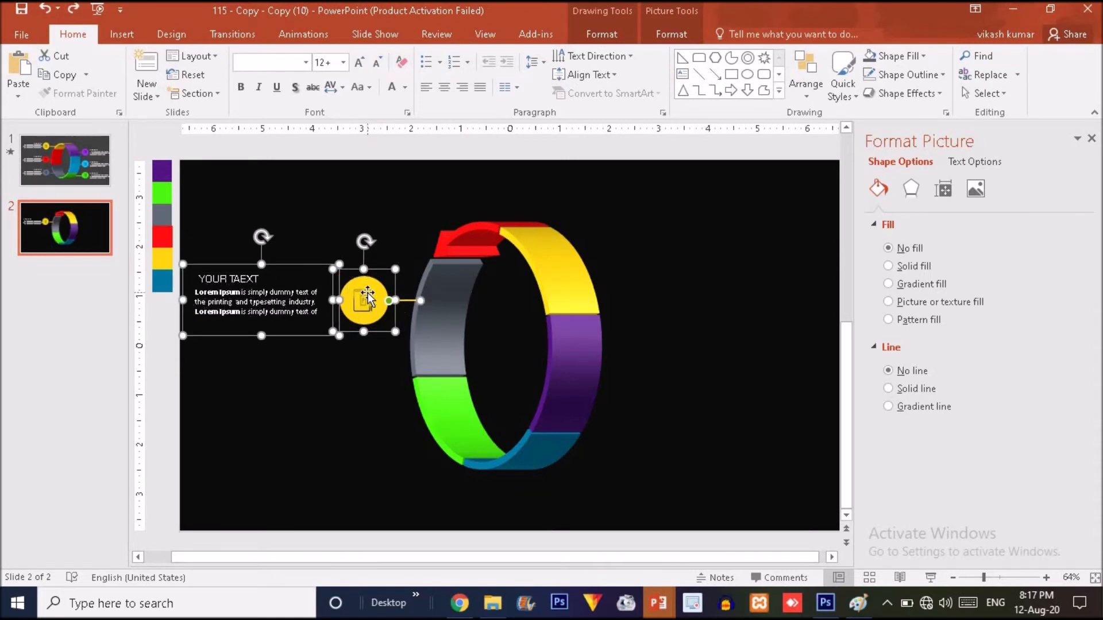
pyautogui.click(657, 301)
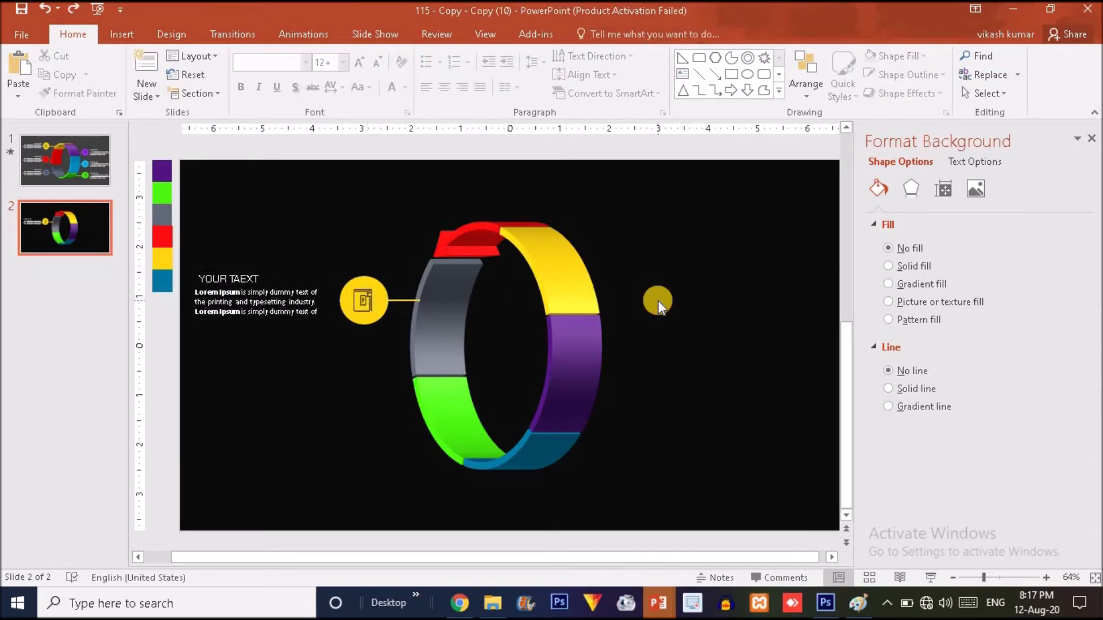
# Animate the callout's yellow connector line with a Wipe entrance coming from the right.
pyautogui.click(400, 301)
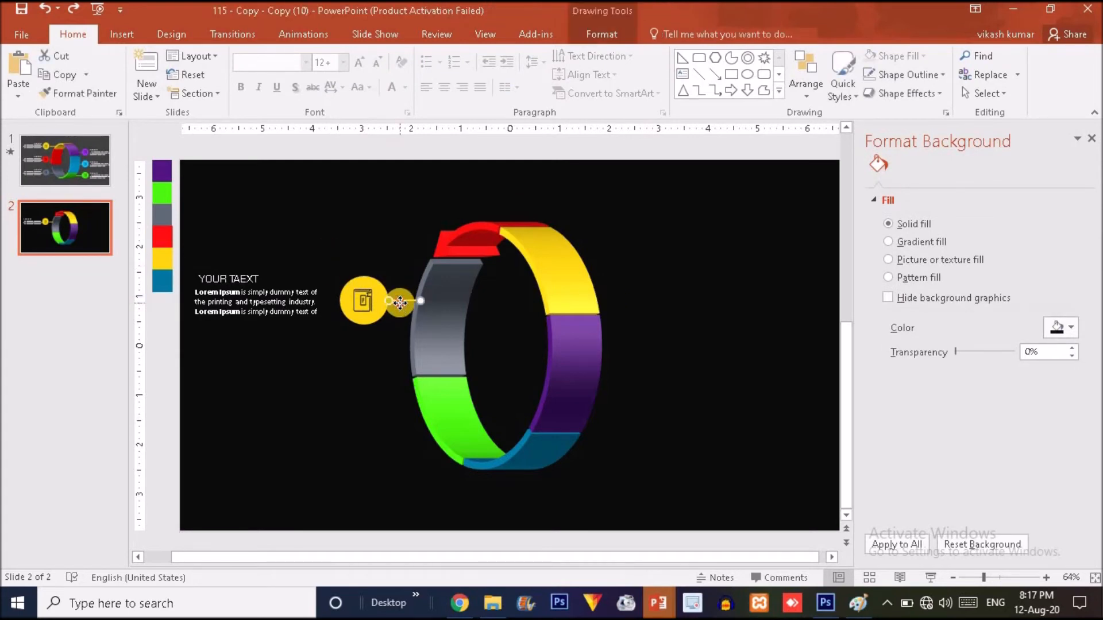
pyautogui.click(602, 34)
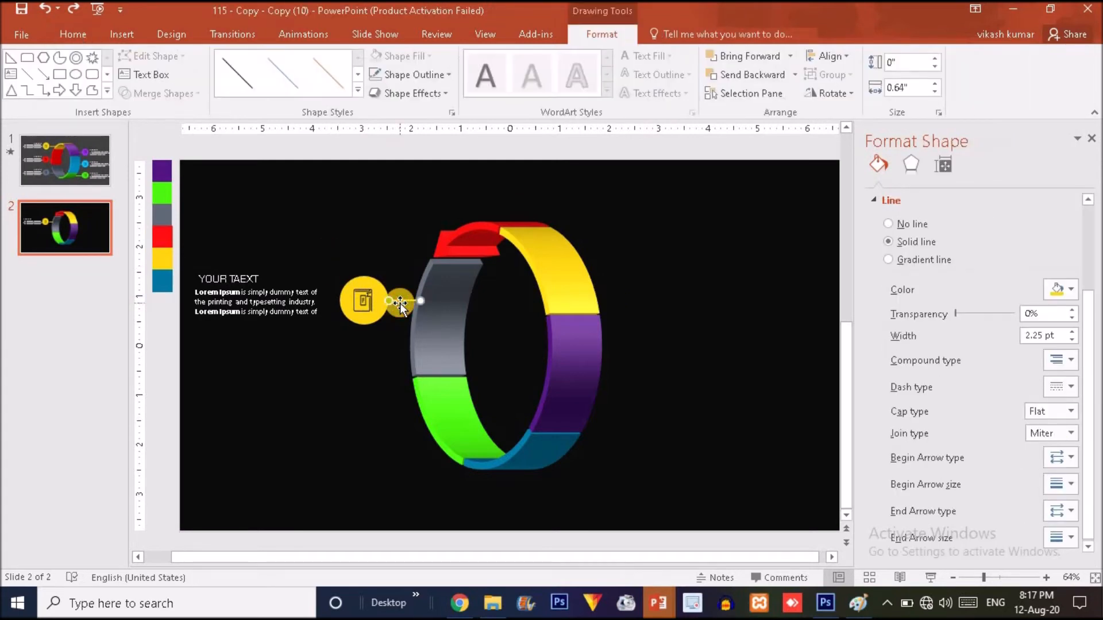
pyautogui.click(289, 37)
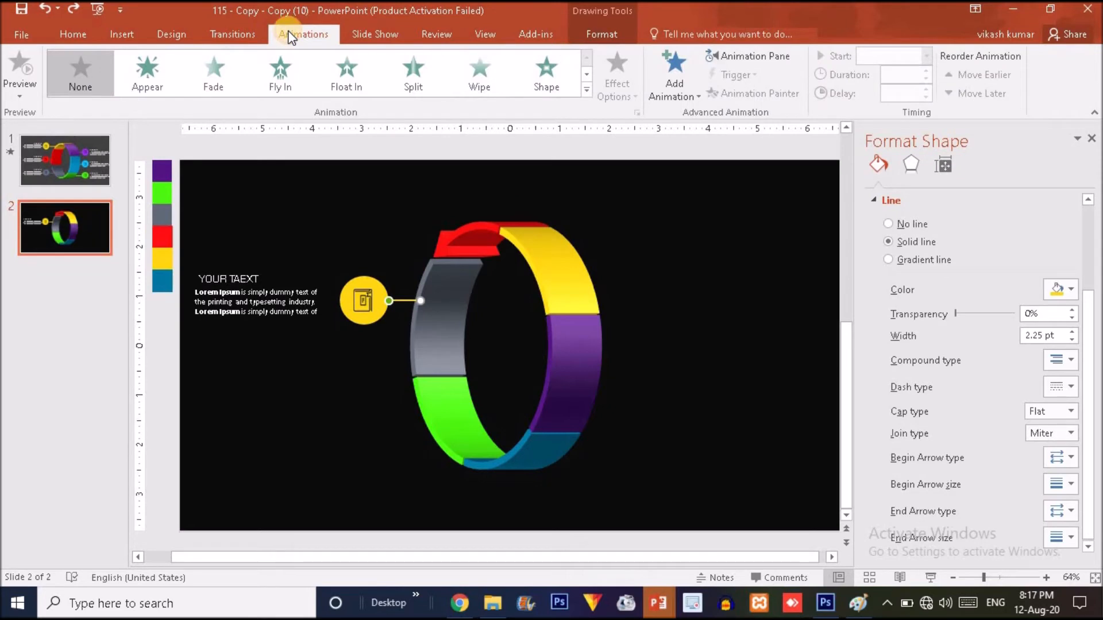
pyautogui.click(668, 88)
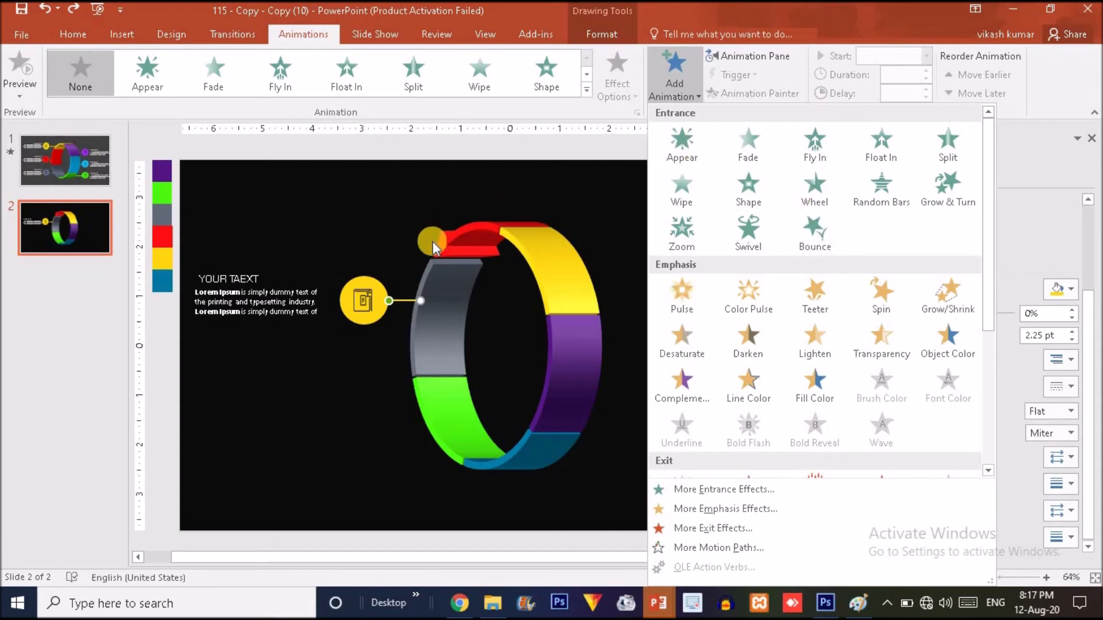
pyautogui.click(384, 214)
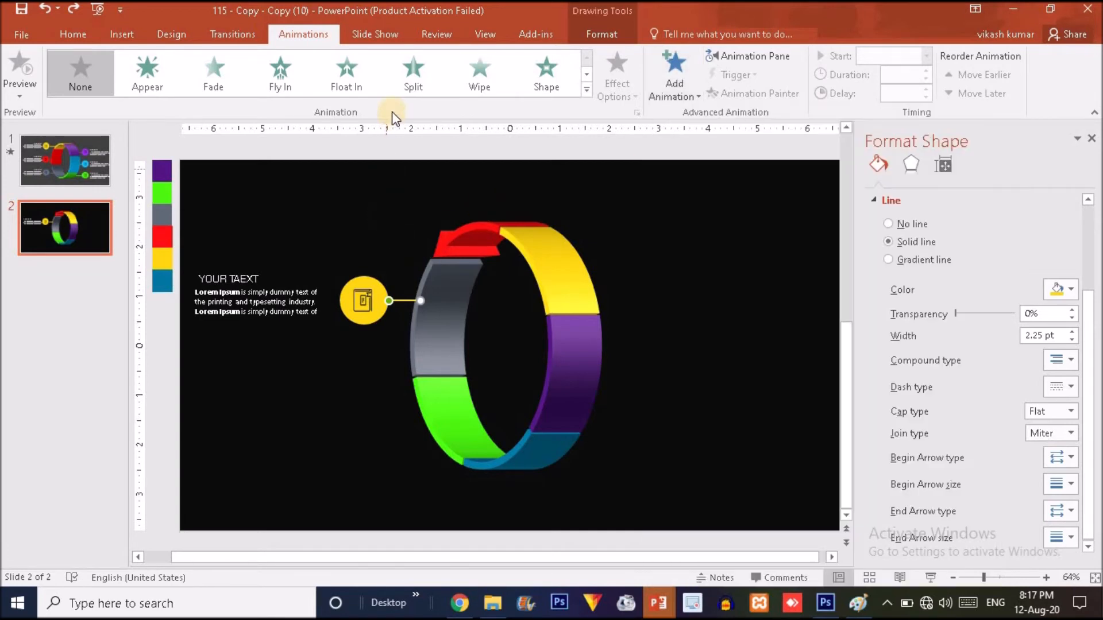
pyautogui.click(472, 88)
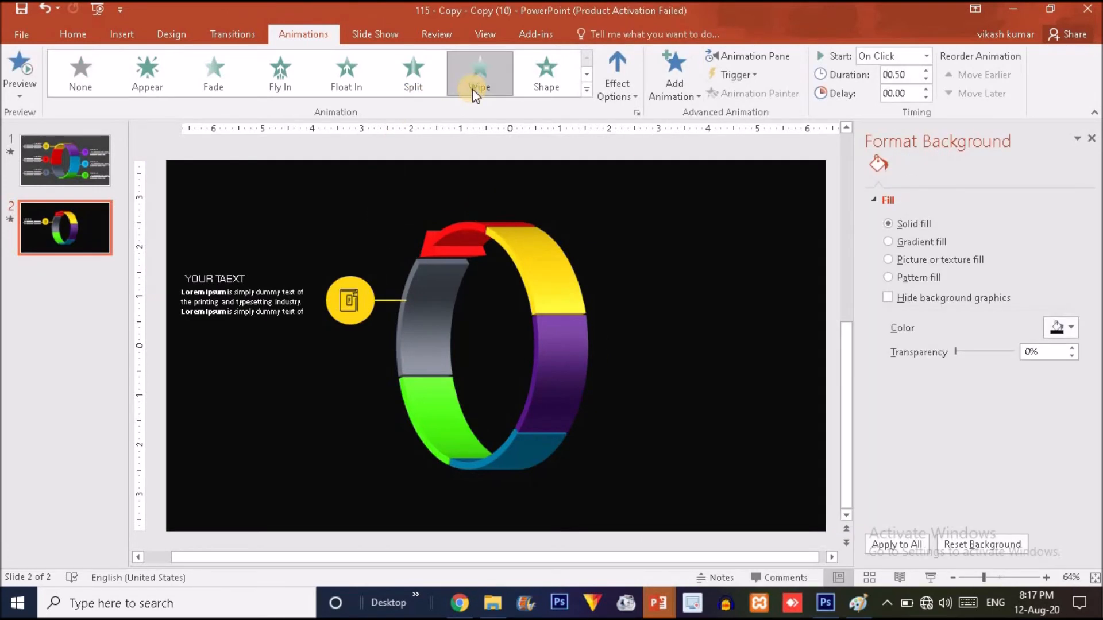
pyautogui.click(626, 79)
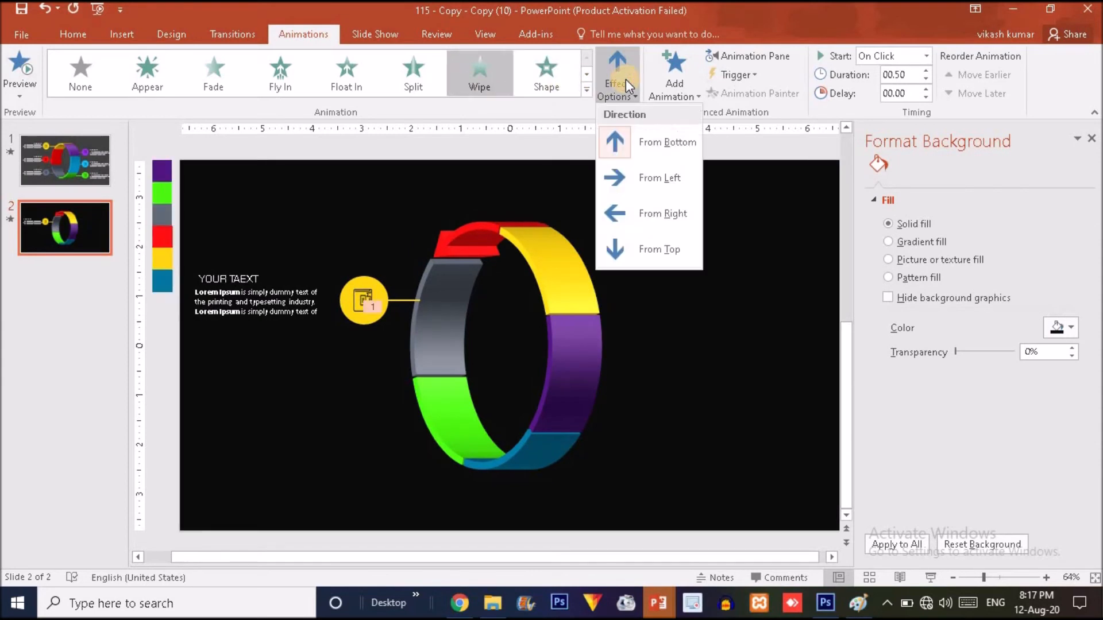
pyautogui.click(640, 214)
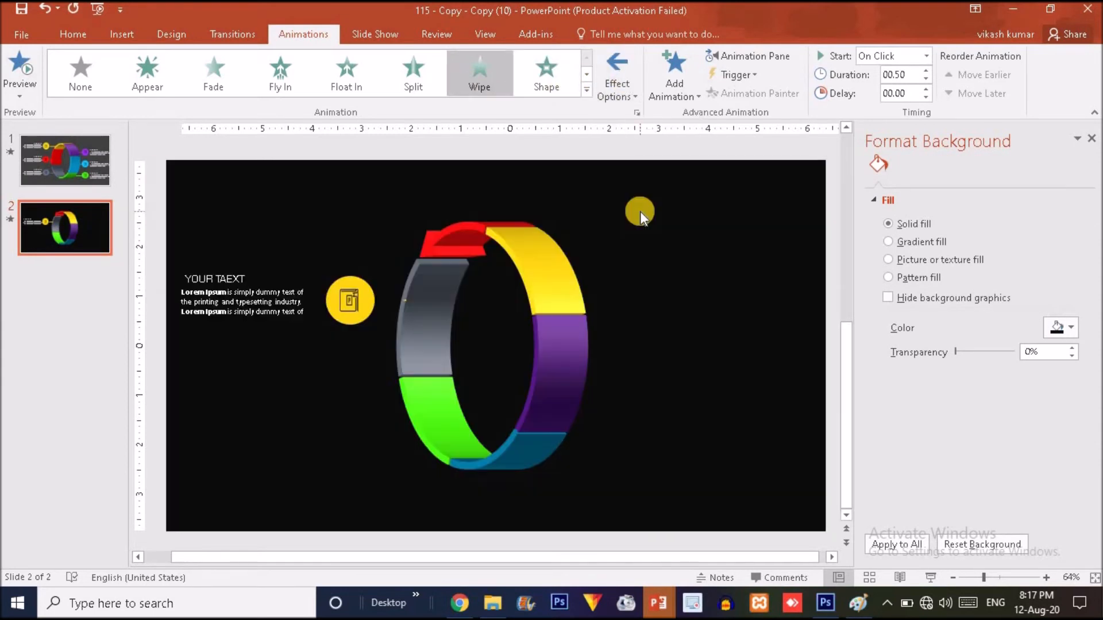
# Apply a Zoom entrance animation to the yellow icon circle group.
pyautogui.click(353, 308)
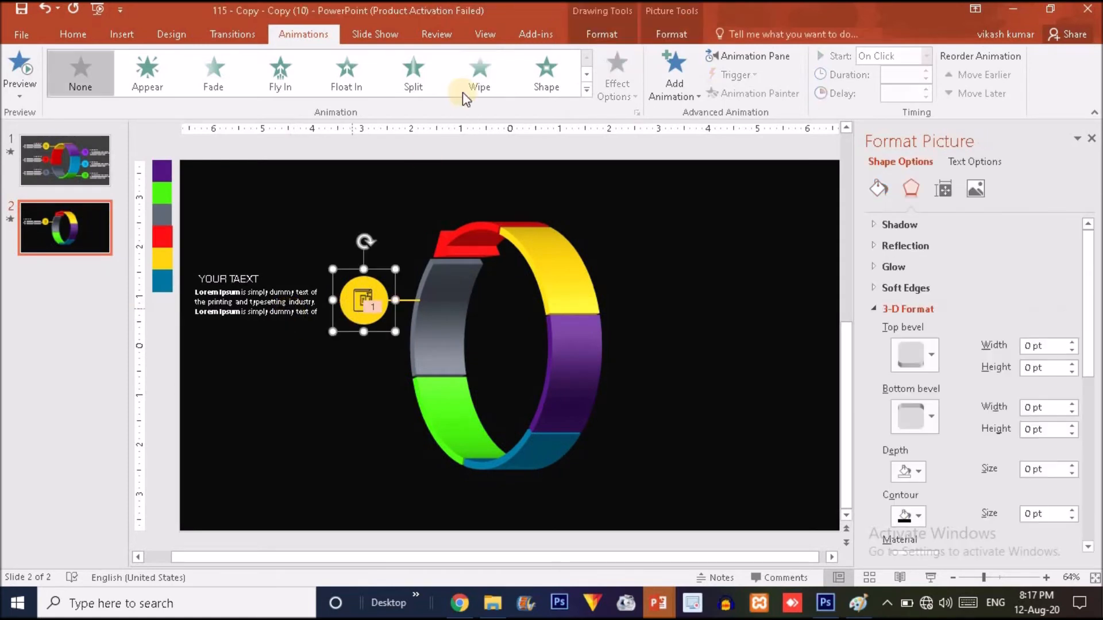
pyautogui.click(587, 73)
pyautogui.click(277, 78)
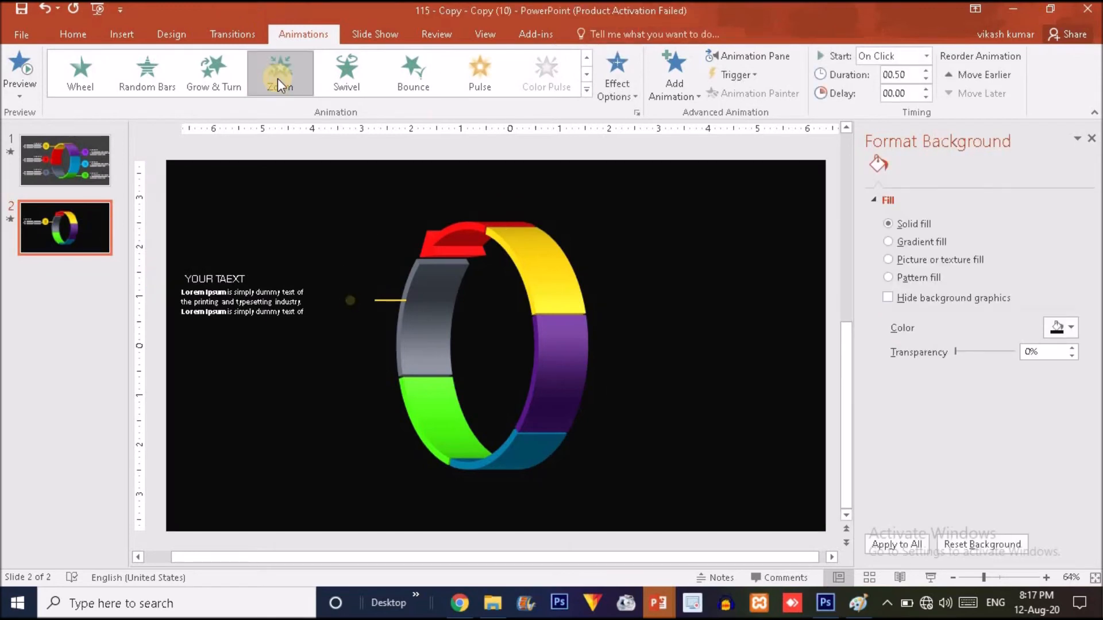
# Animate the callout's whole text group with a Wipe entrance coming from the right.
pyautogui.click(289, 276)
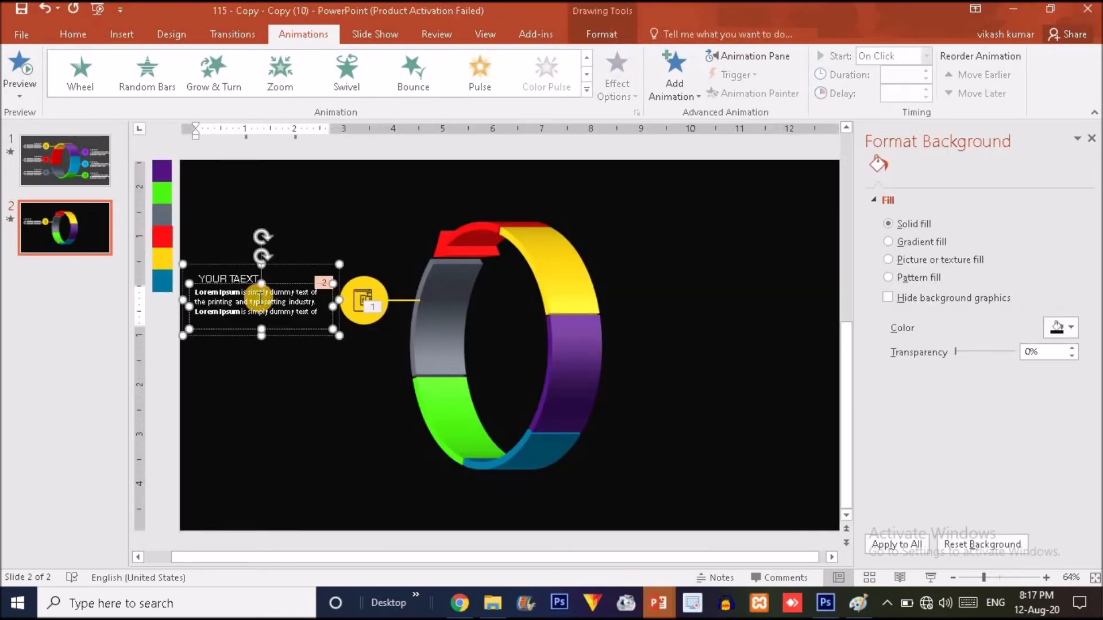
pyautogui.click(302, 265)
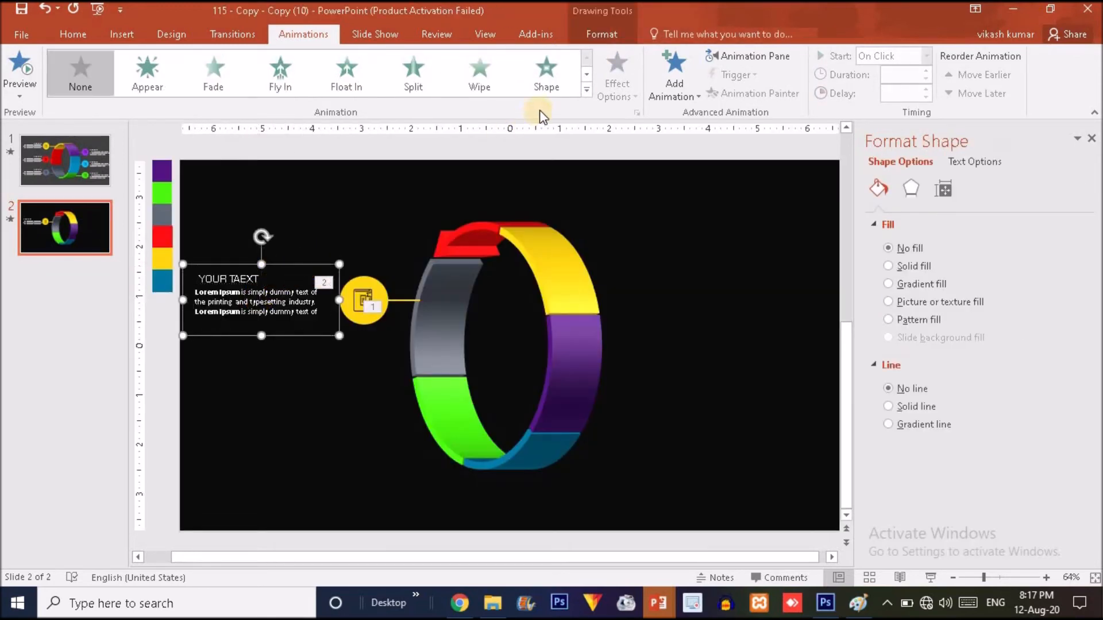
pyautogui.click(492, 89)
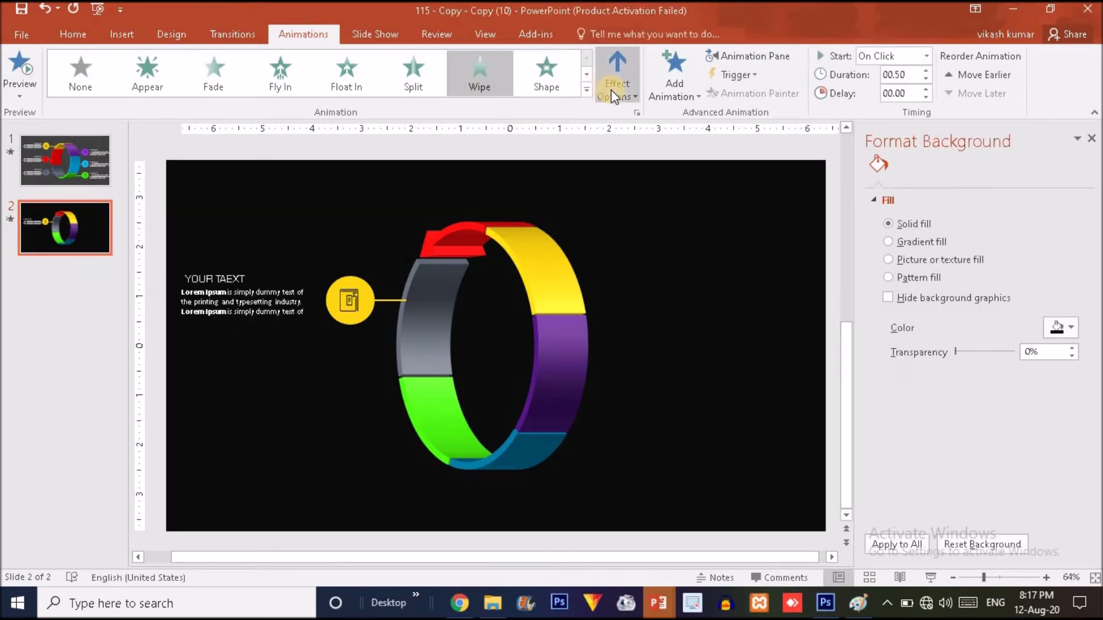
pyautogui.click(617, 86)
pyautogui.click(643, 208)
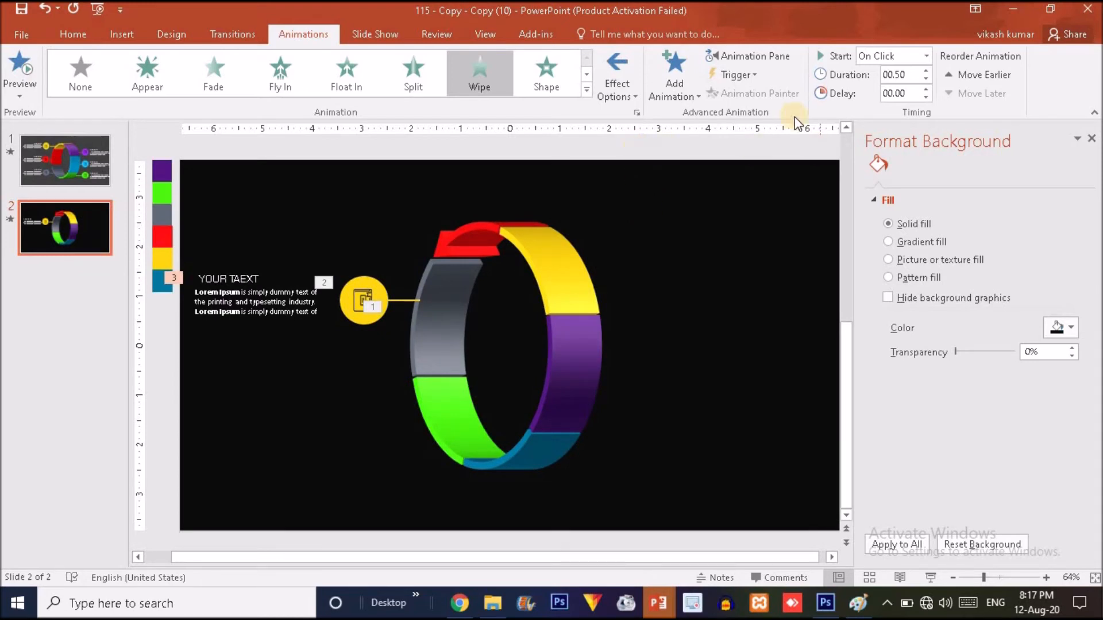
# Show the slide's animation list in place of the background settings, and set the icon circle's Zoom animation to start After Previous.
pyautogui.click(756, 52)
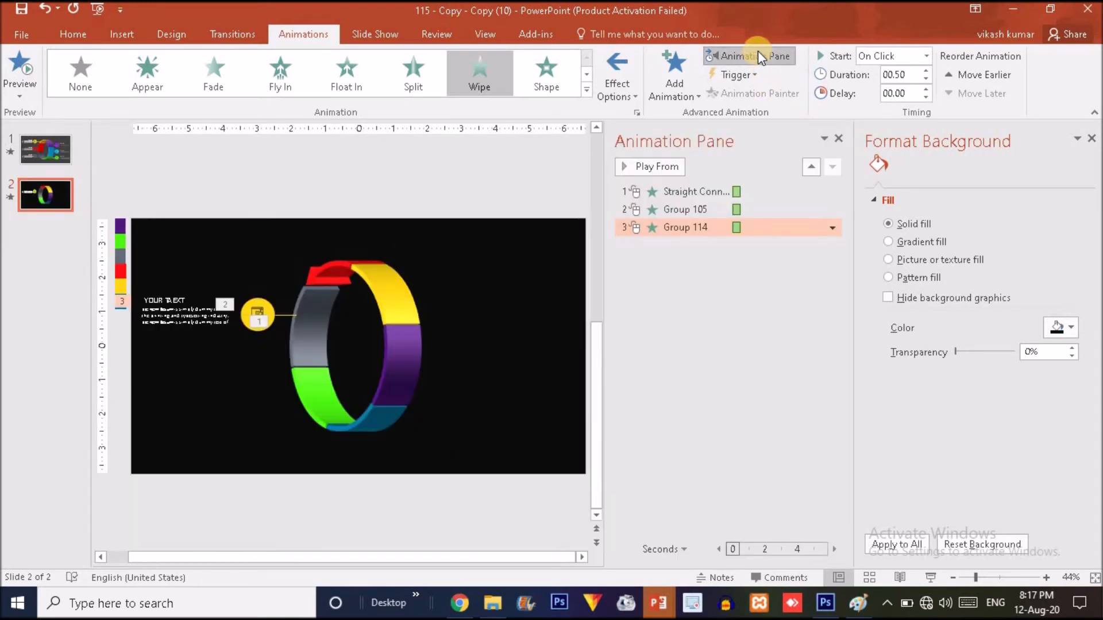
pyautogui.click(1092, 139)
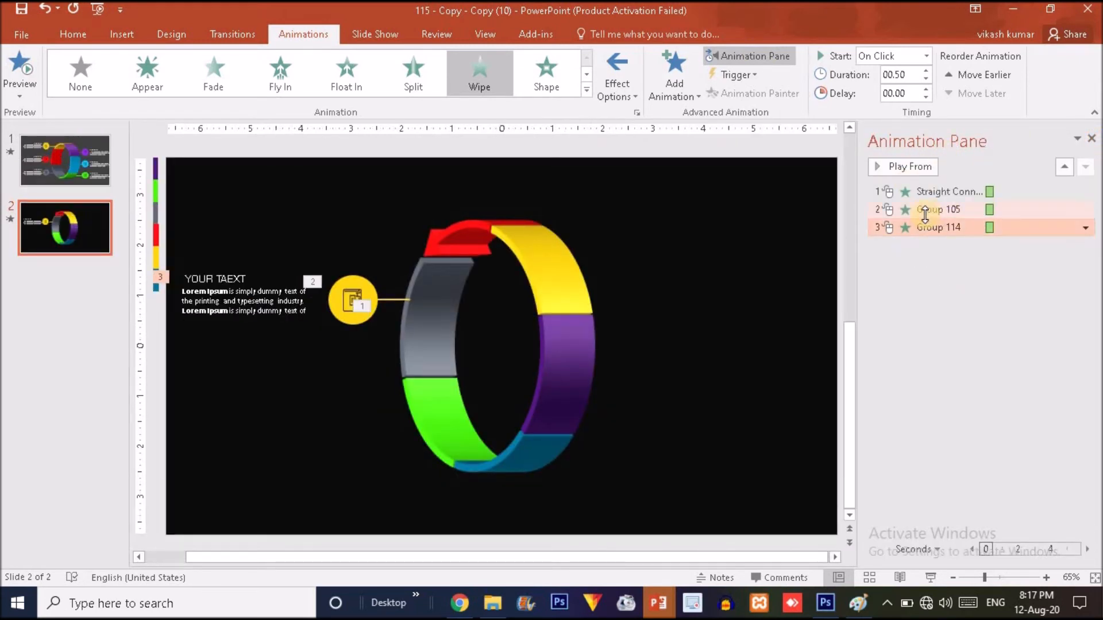
pyautogui.click(925, 210)
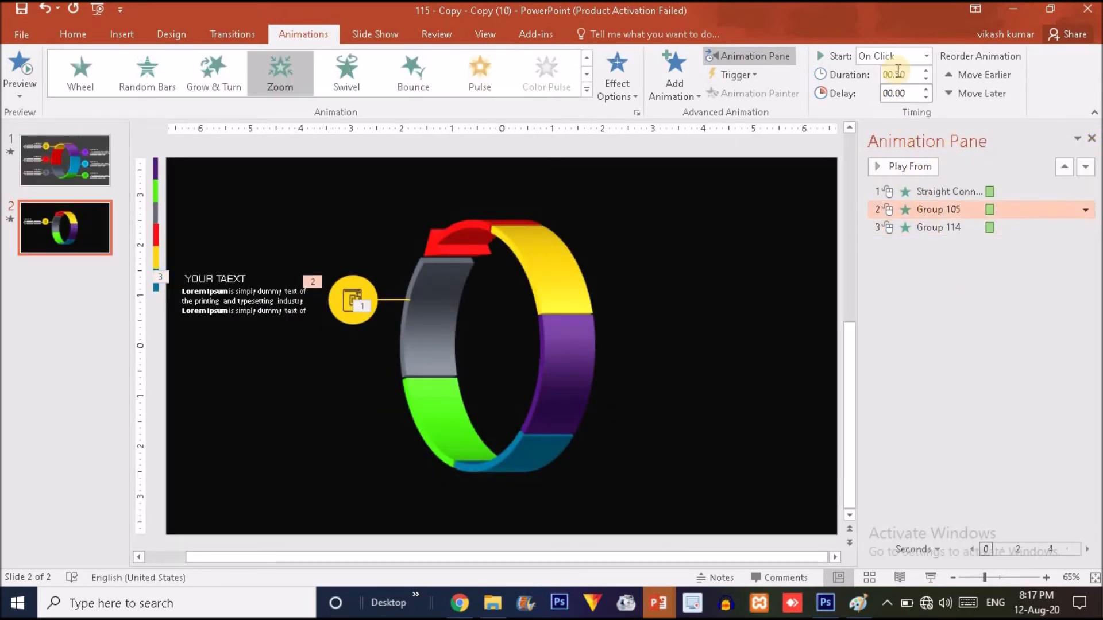
pyautogui.click(926, 56)
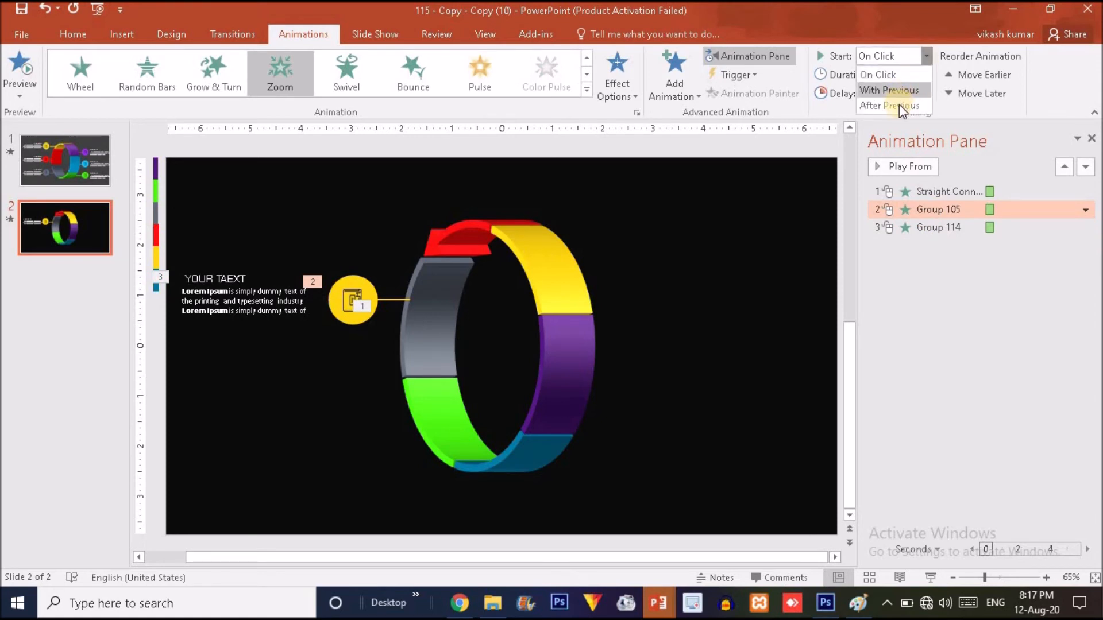
pyautogui.click(901, 107)
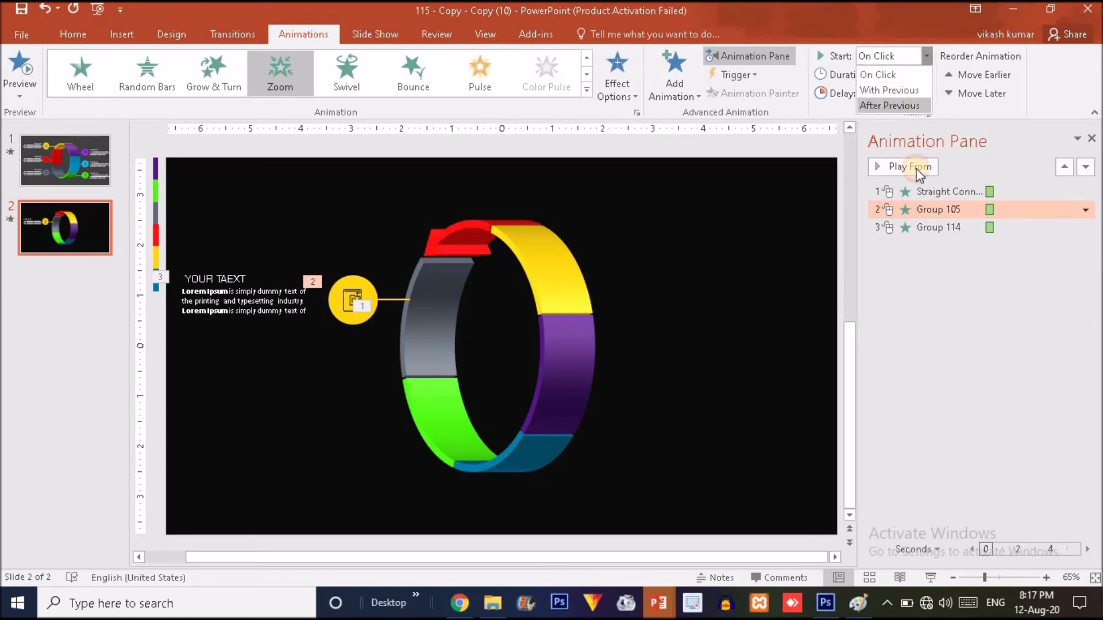
# Set the callout text group's Wipe animation to start After Previous.
pyautogui.click(935, 227)
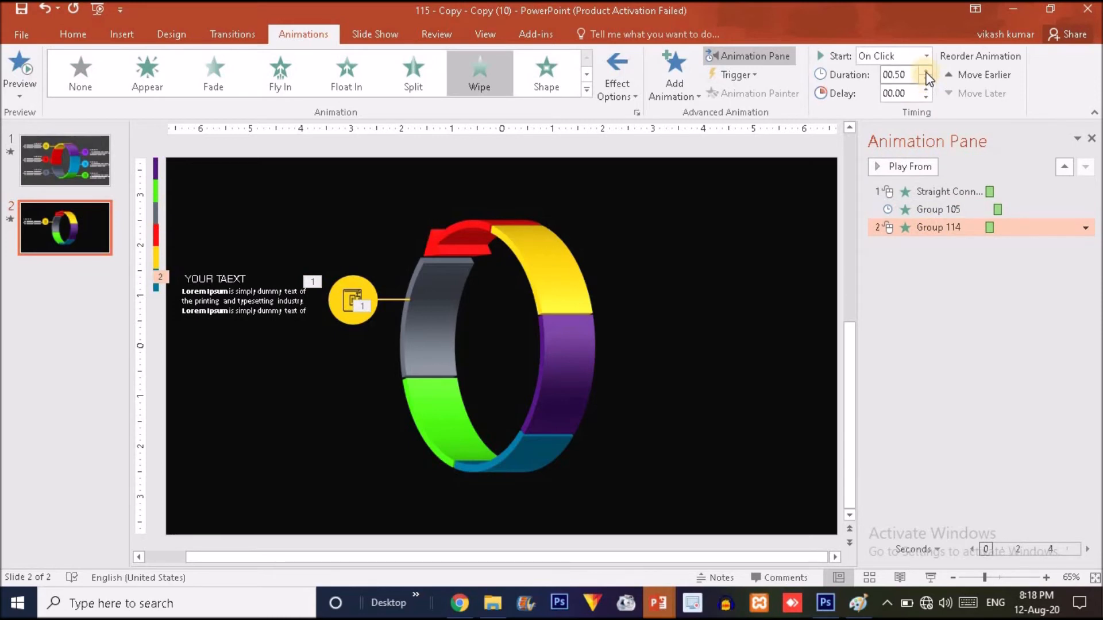
pyautogui.click(926, 56)
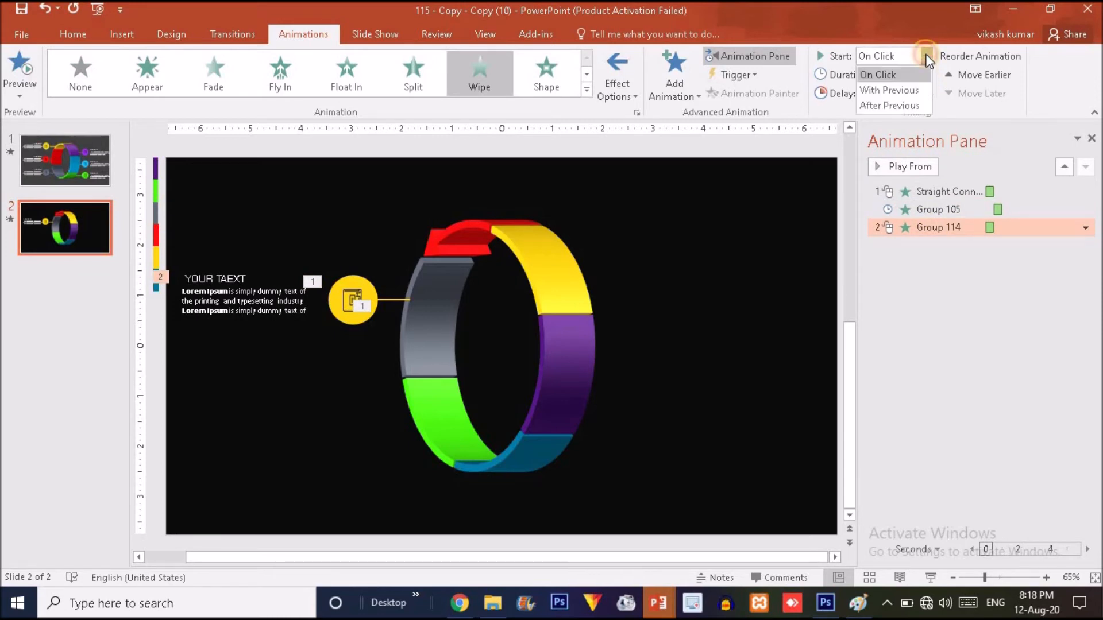
pyautogui.click(885, 105)
pyautogui.click(746, 347)
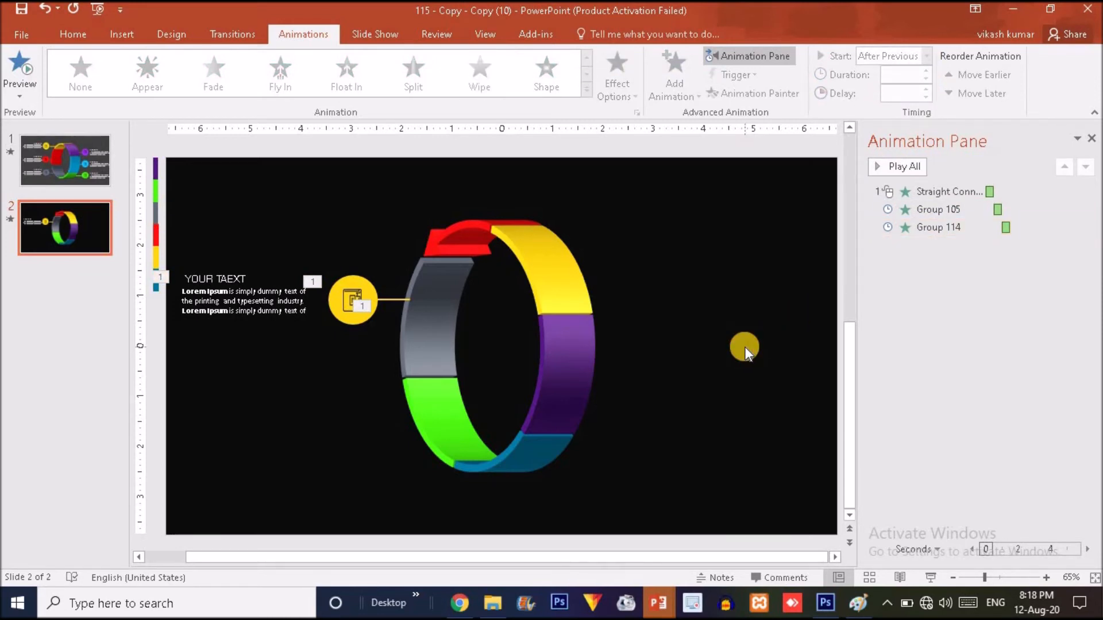
# Apply a Zoom entrance animation to the whole ring group and make it first in the animation order.
pyautogui.click(449, 283)
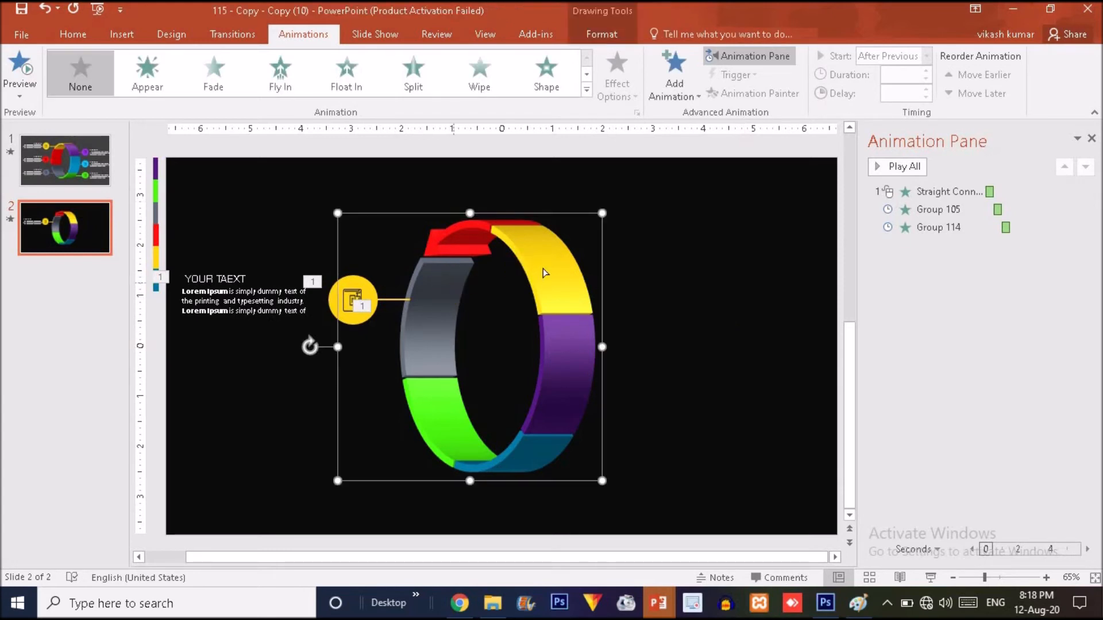
pyautogui.click(586, 74)
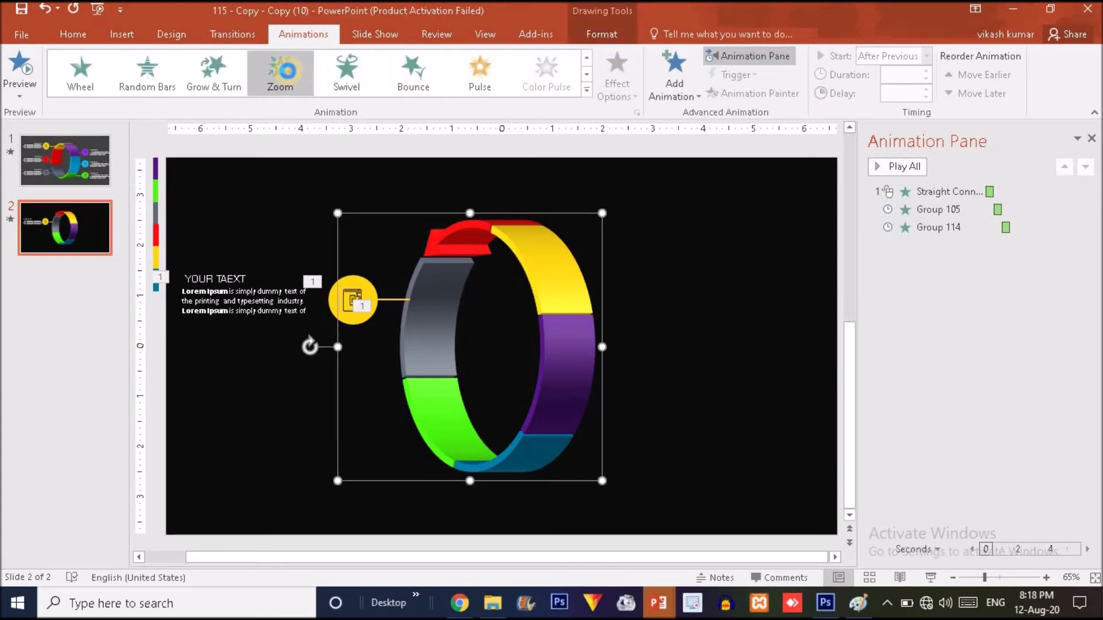
pyautogui.click(287, 69)
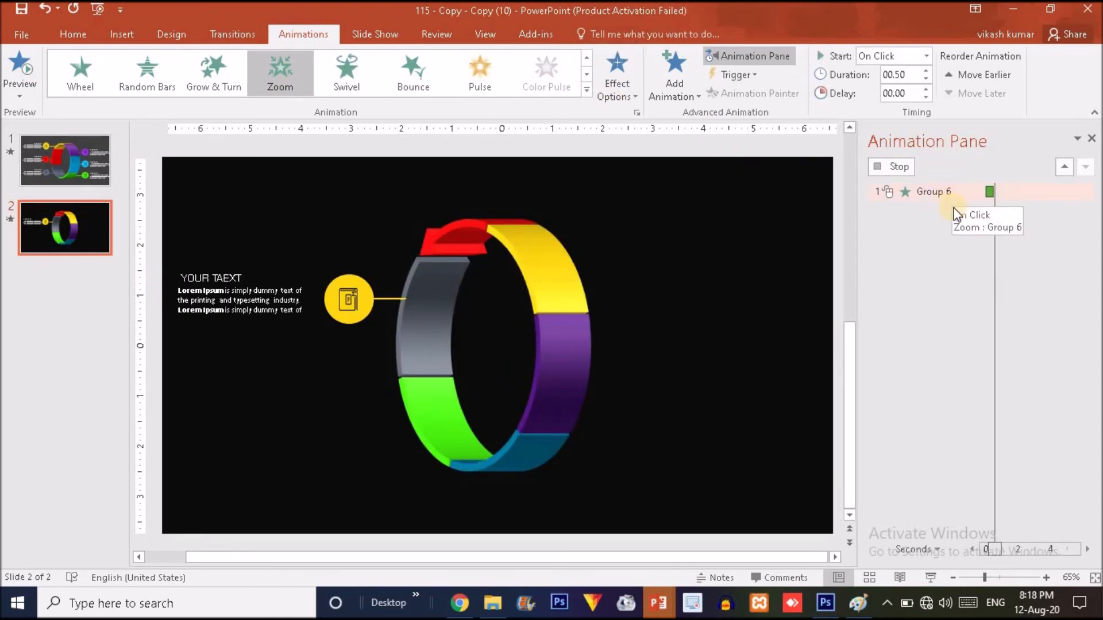
pyautogui.moveTo(945, 241); pyautogui.dragTo(941, 184)
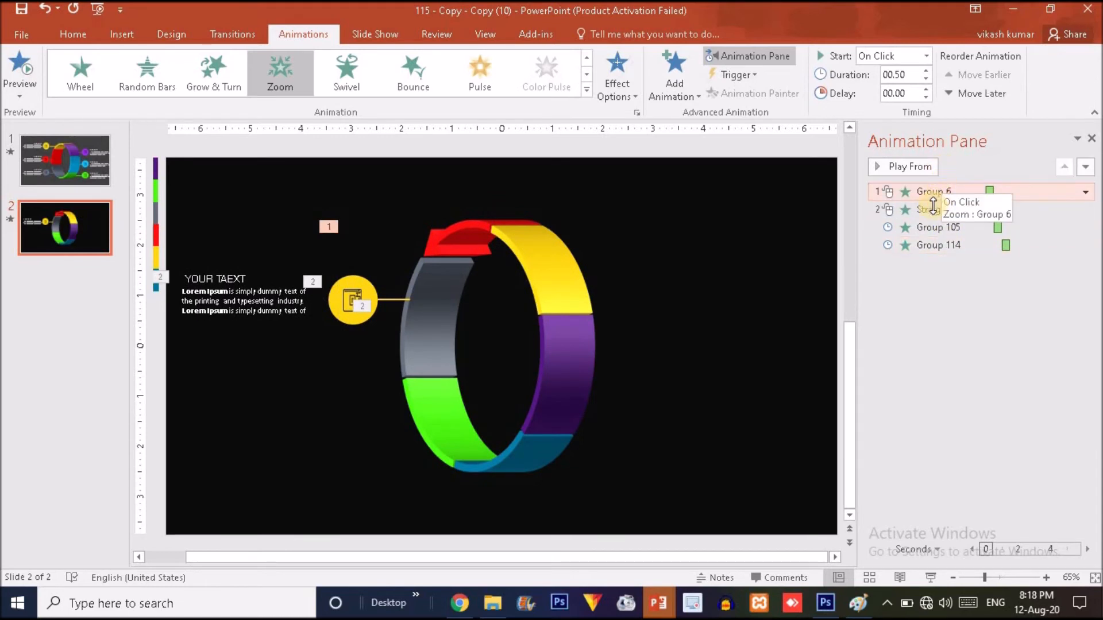
# Play all of the slide's animations to check their sequence.
pyautogui.click(927, 209)
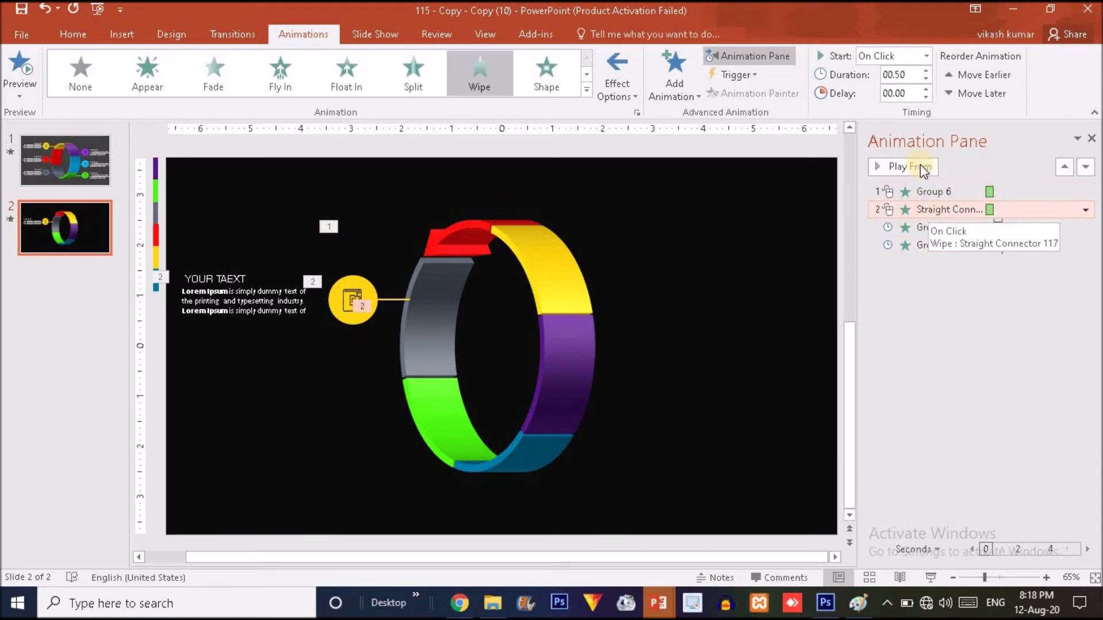
pyautogui.click(930, 270)
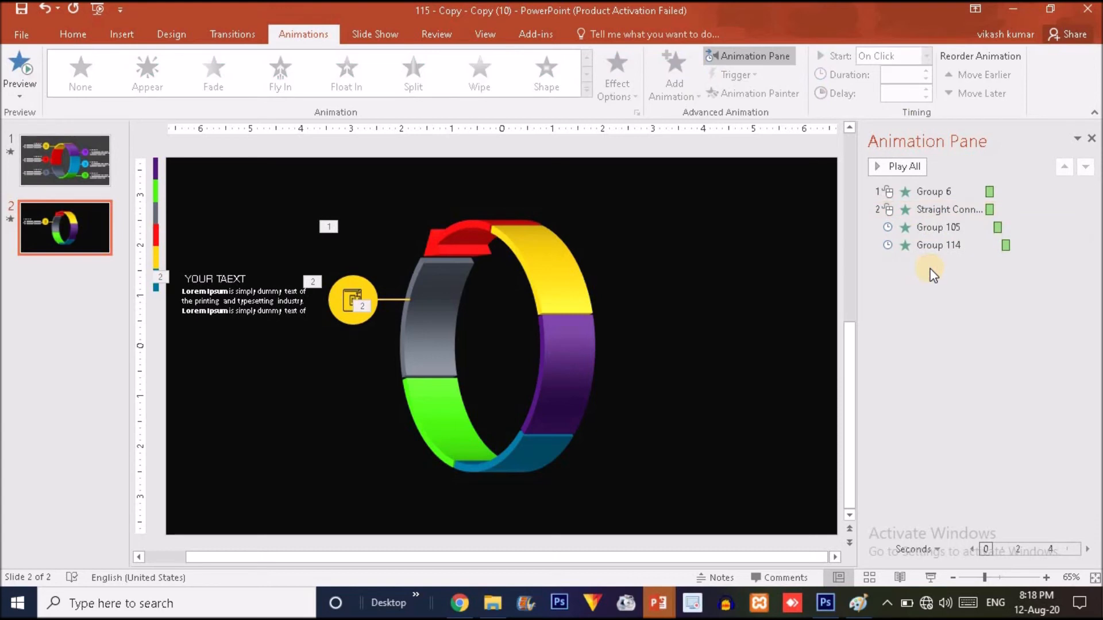
pyautogui.click(892, 166)
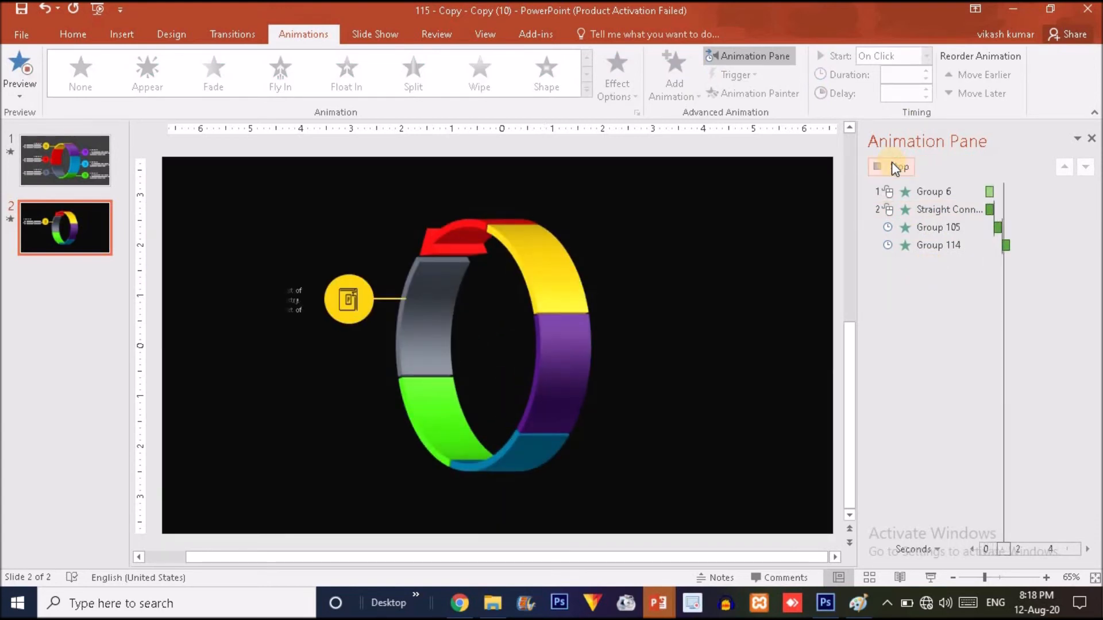
# Send the callout's yellow connector line to the back, behind the ring.
pyautogui.click(391, 300)
pyautogui.rightClick(395, 296)
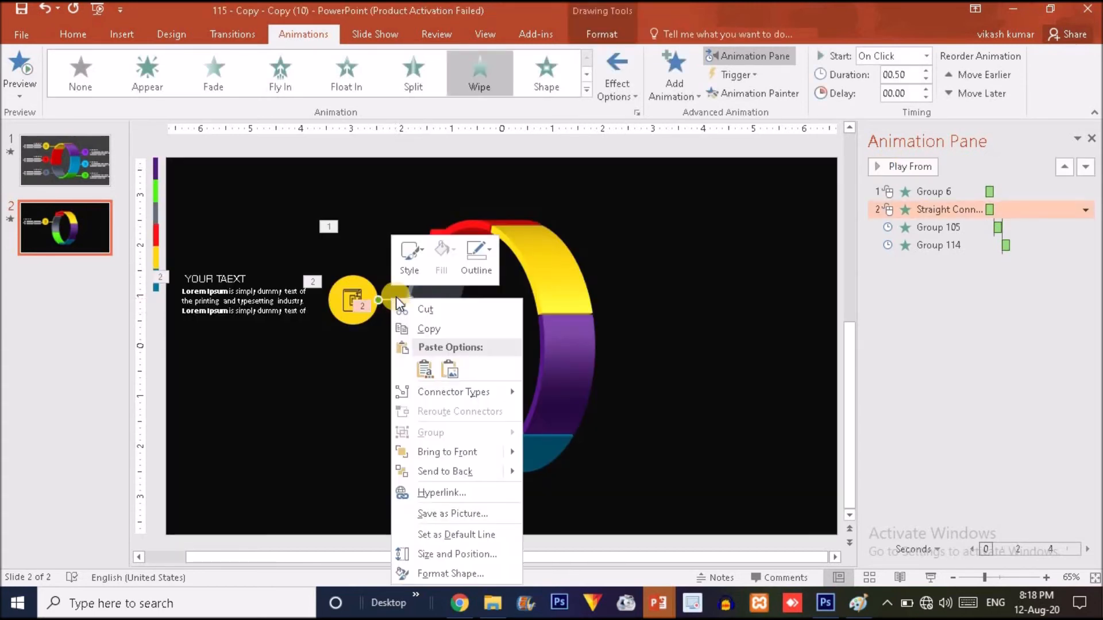
pyautogui.click(446, 467)
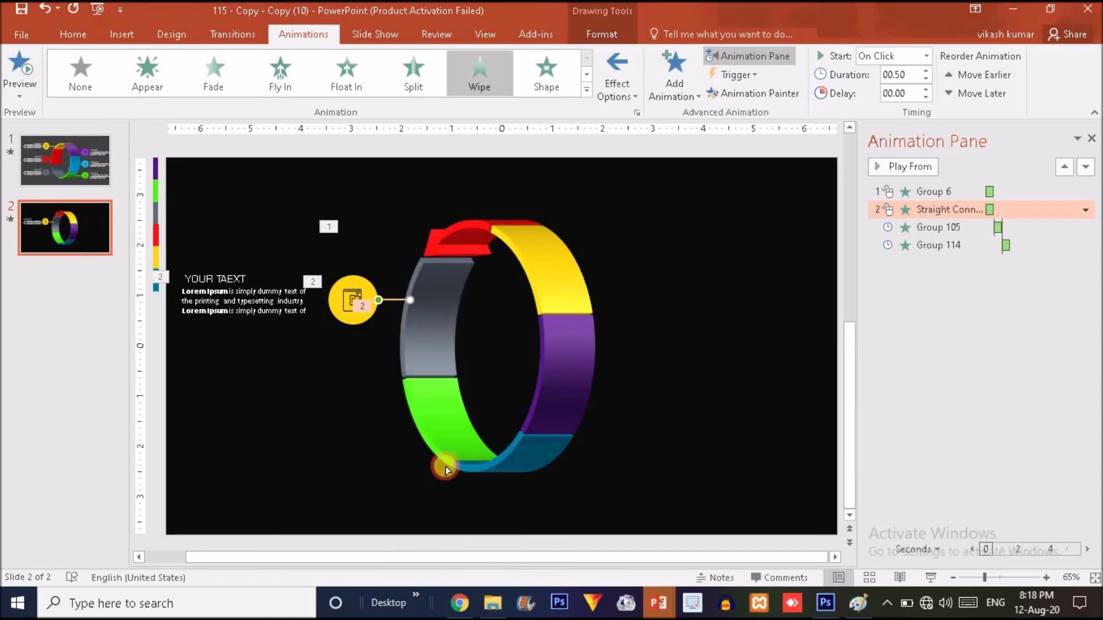
# Duplicate the callout's text, icon circle and connector together, and align the copy below the original beside the green segment.
pyautogui.moveTo(160, 333)
pyautogui.mouseDown()
pyautogui.moveTo(433, 214)
pyautogui.moveTo(490, 239)
pyautogui.moveTo(474, 261)
pyautogui.mouseUp()
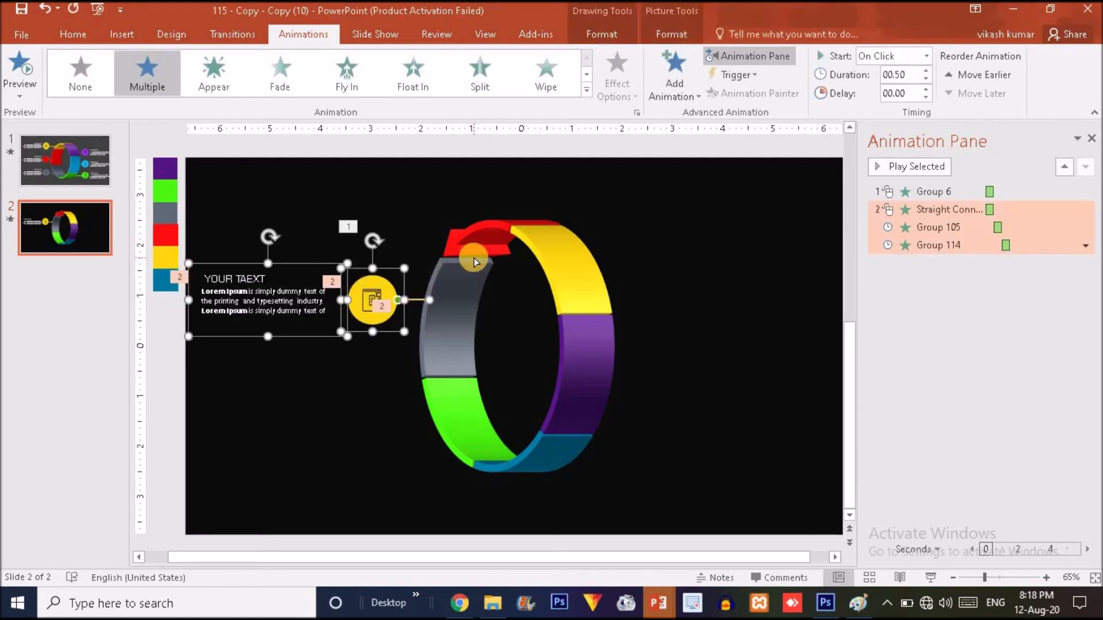
pyautogui.hotkey('ctrl', 'd')
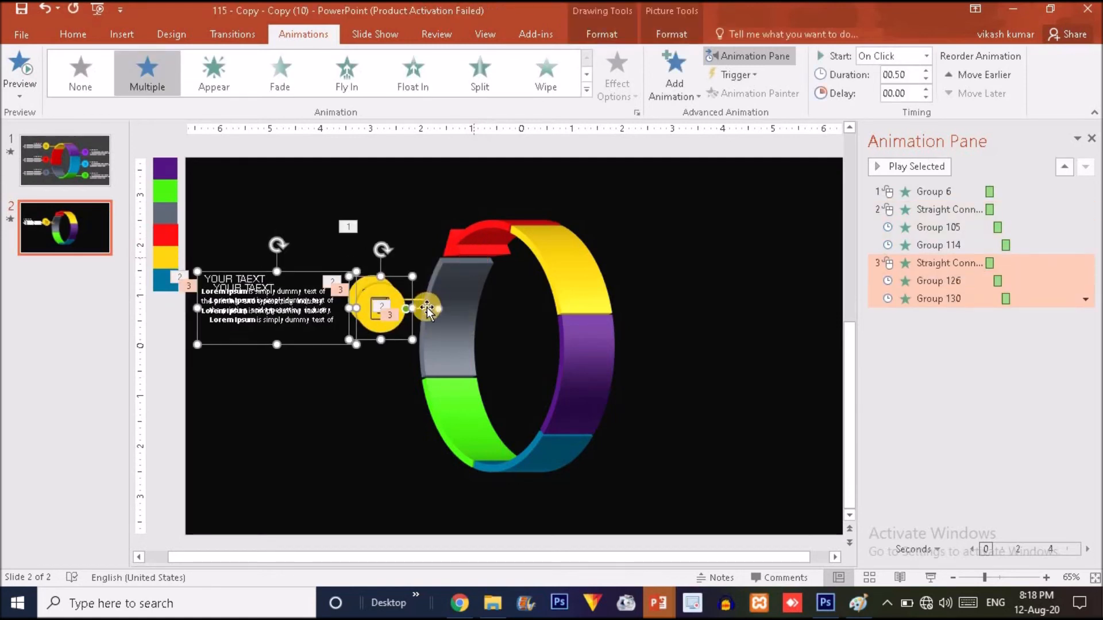
pyautogui.moveTo(323, 346); pyautogui.dragTo(315, 433)
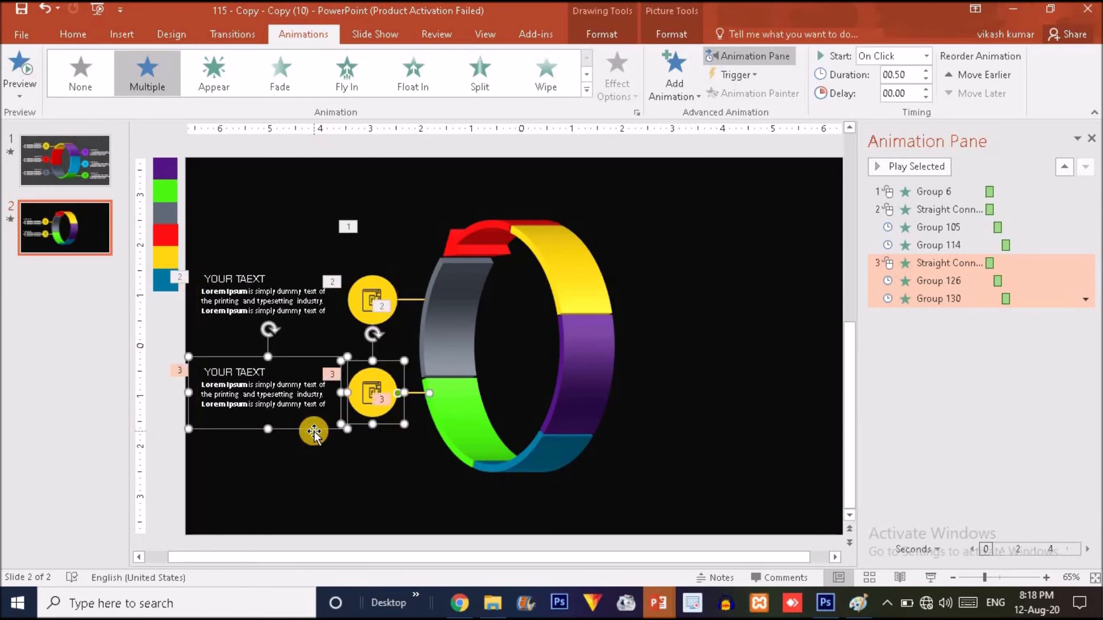
# Duplicate the second callout to make a third one below it, and shift the new copy slightly upward.
pyautogui.hotkey('ctrl', 'f')
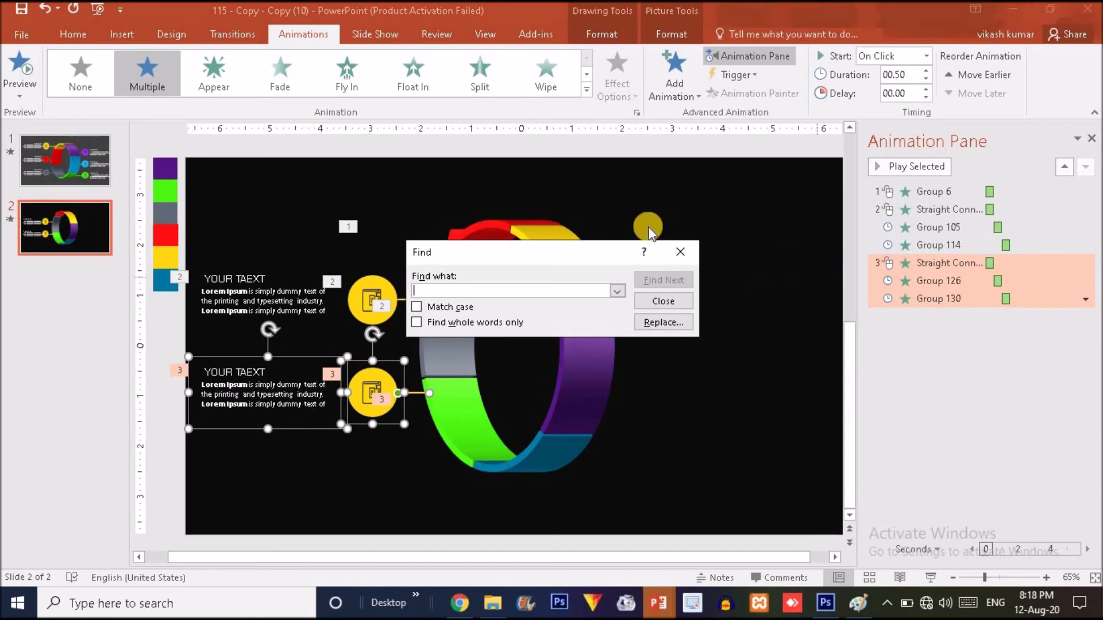
pyautogui.click(680, 253)
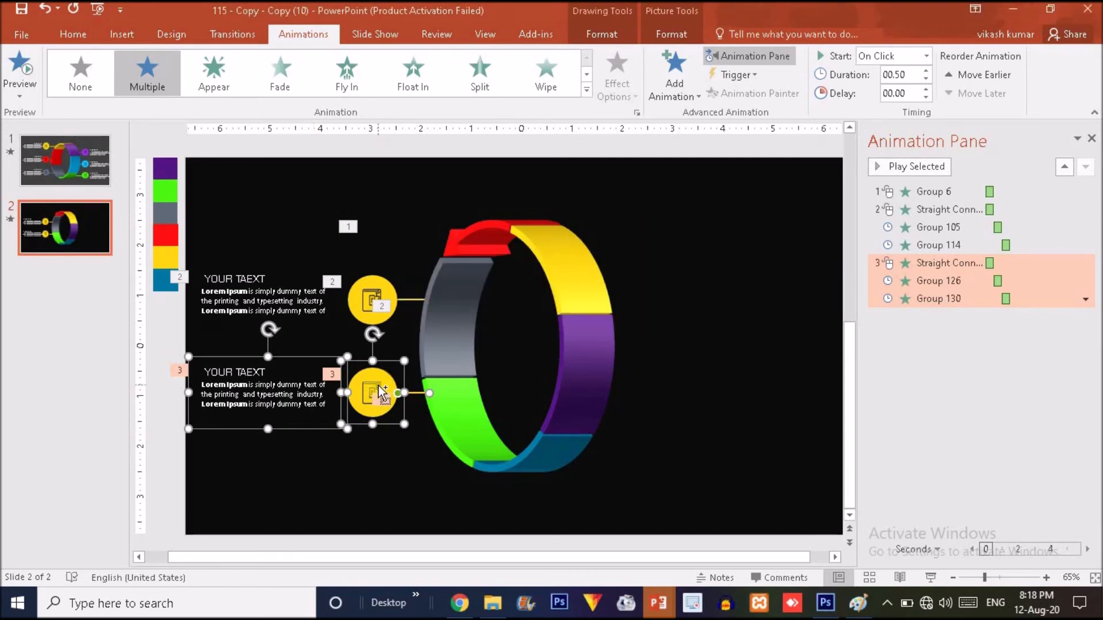
pyautogui.hotkey('ctrl', 'd')
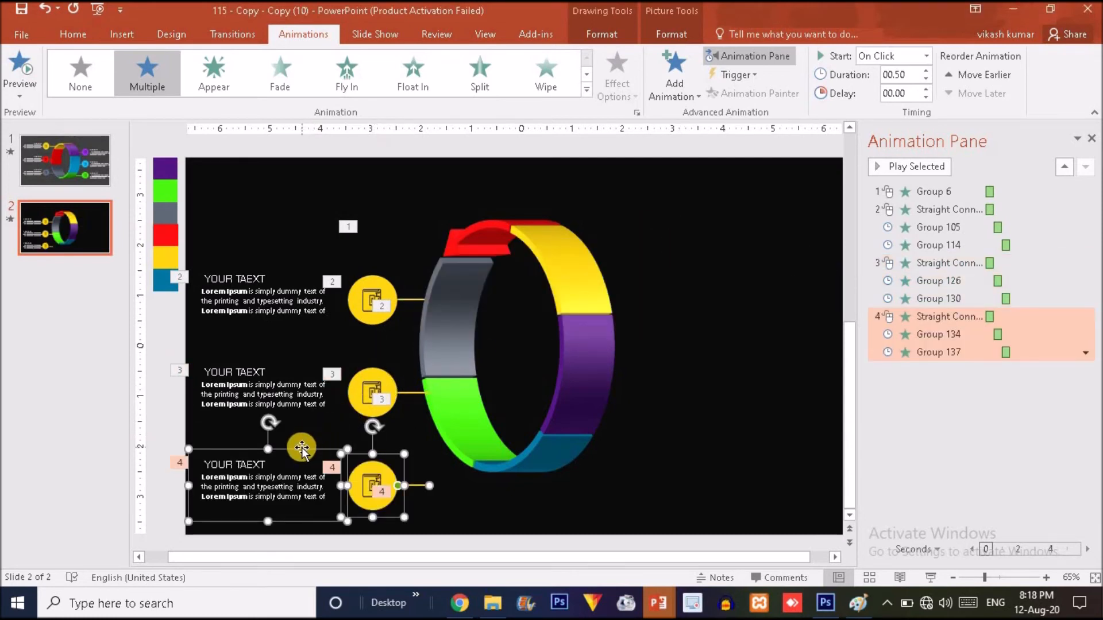
pyautogui.moveTo(302, 448); pyautogui.dragTo(302, 443)
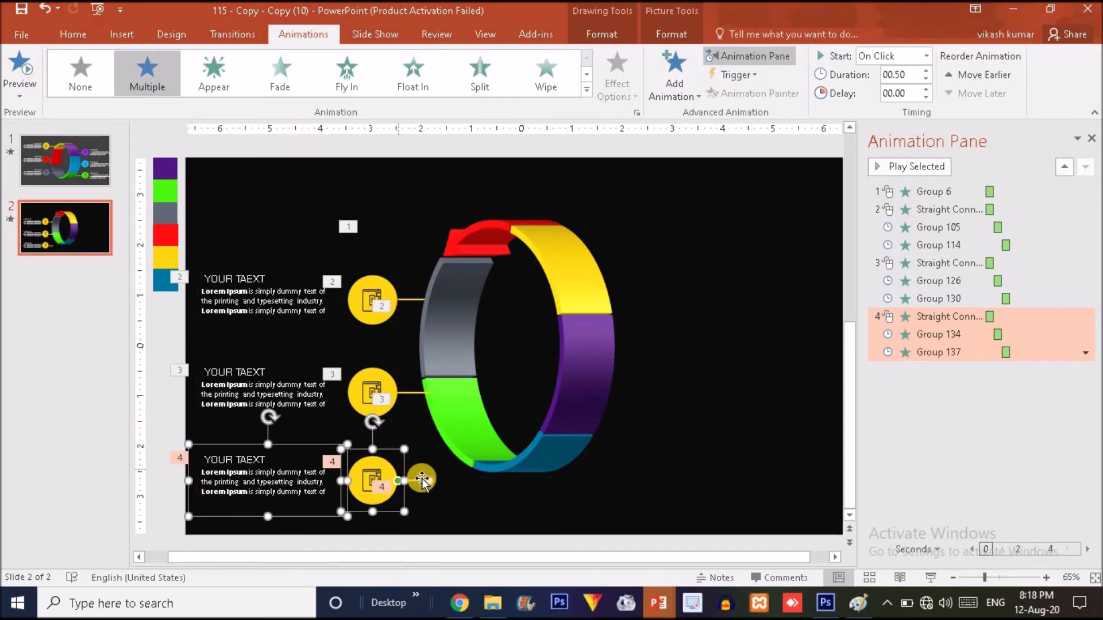
# Lengthen the lowest callout's connector line horizontally to reach under the ring's blue bottom segment.
pyautogui.click(446, 484)
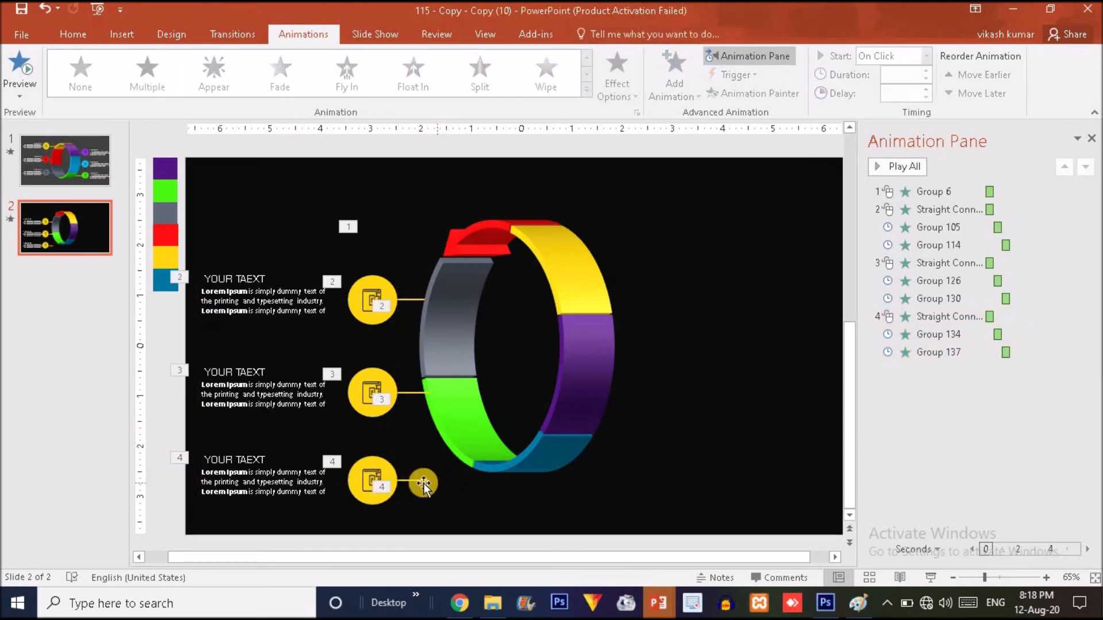
pyautogui.click(424, 483)
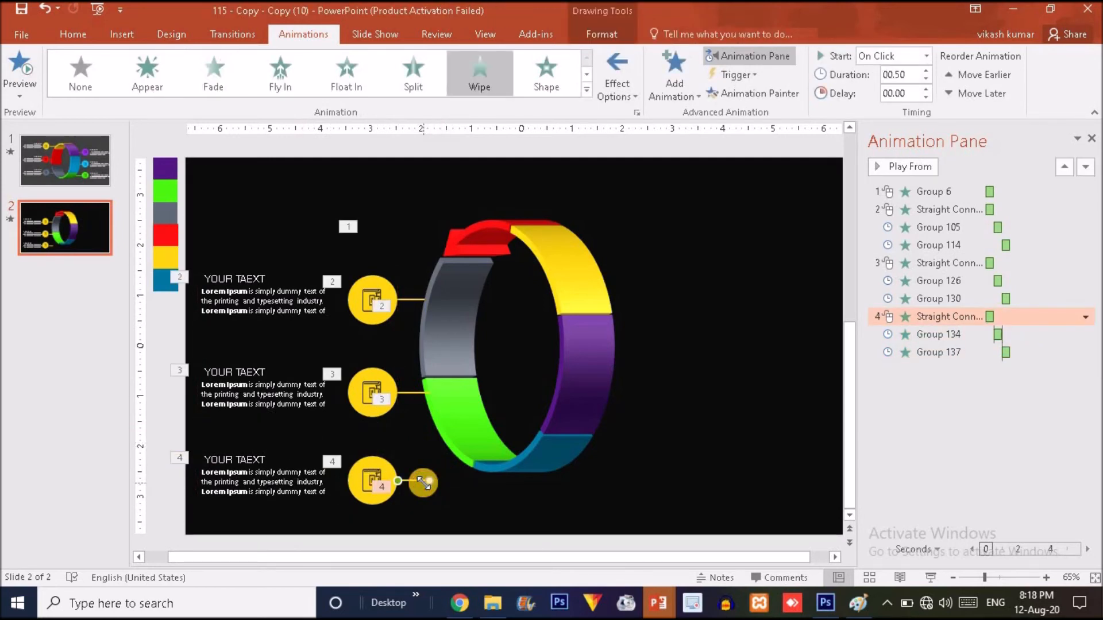
pyautogui.moveTo(425, 481); pyautogui.dragTo(484, 478)
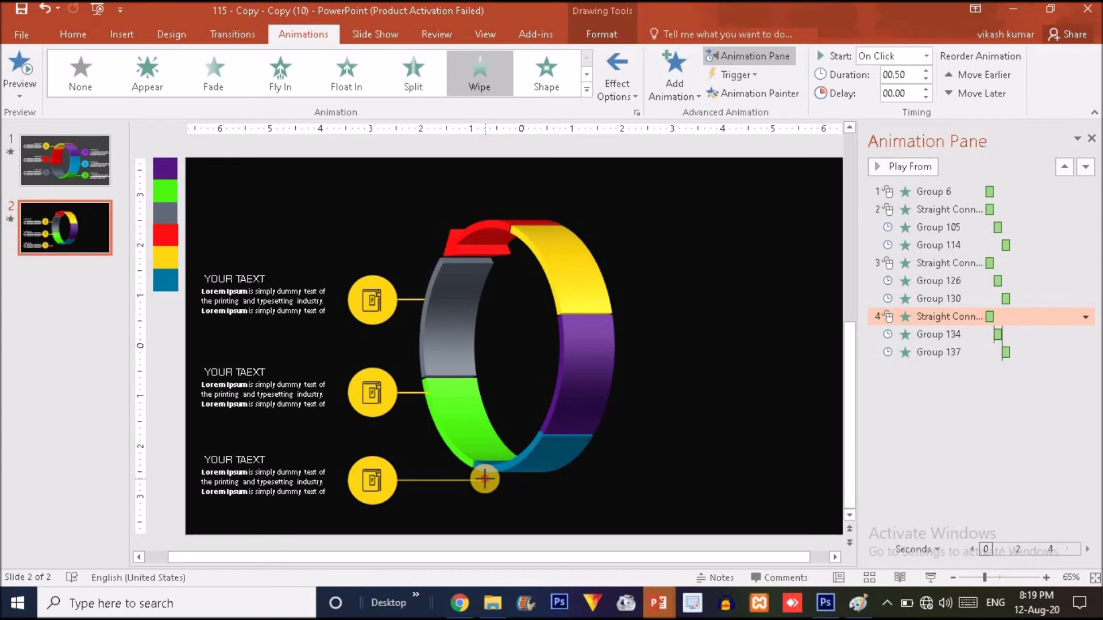
pyautogui.moveTo(484, 478); pyautogui.dragTo(484, 477)
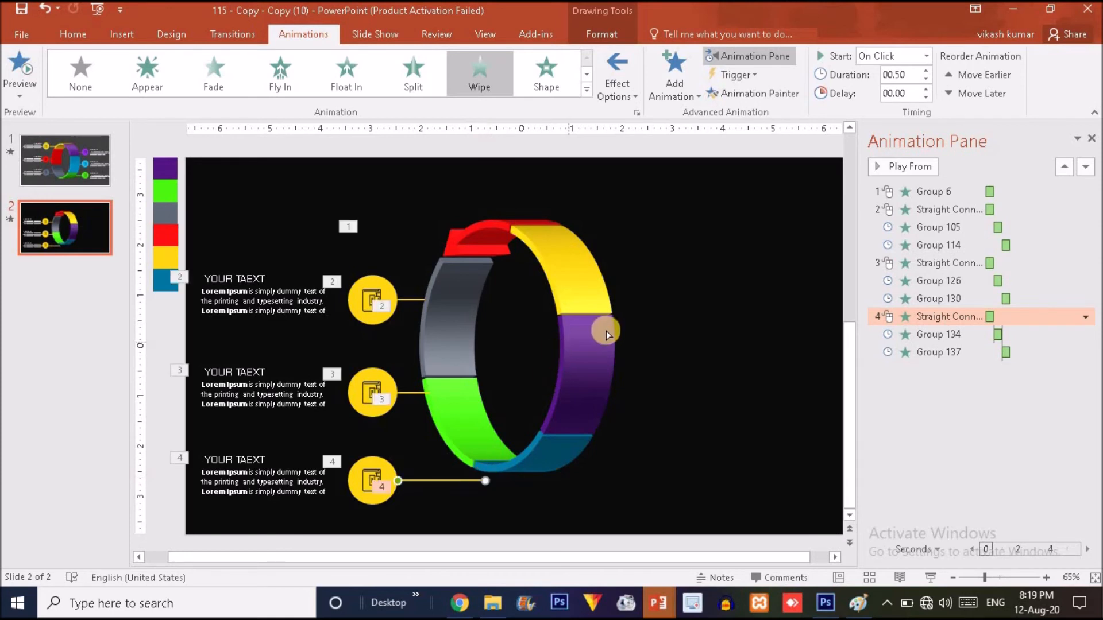
# Nudge the ring group slightly downward so its bottom edge meets the lowest connector line.
pyautogui.click(596, 347)
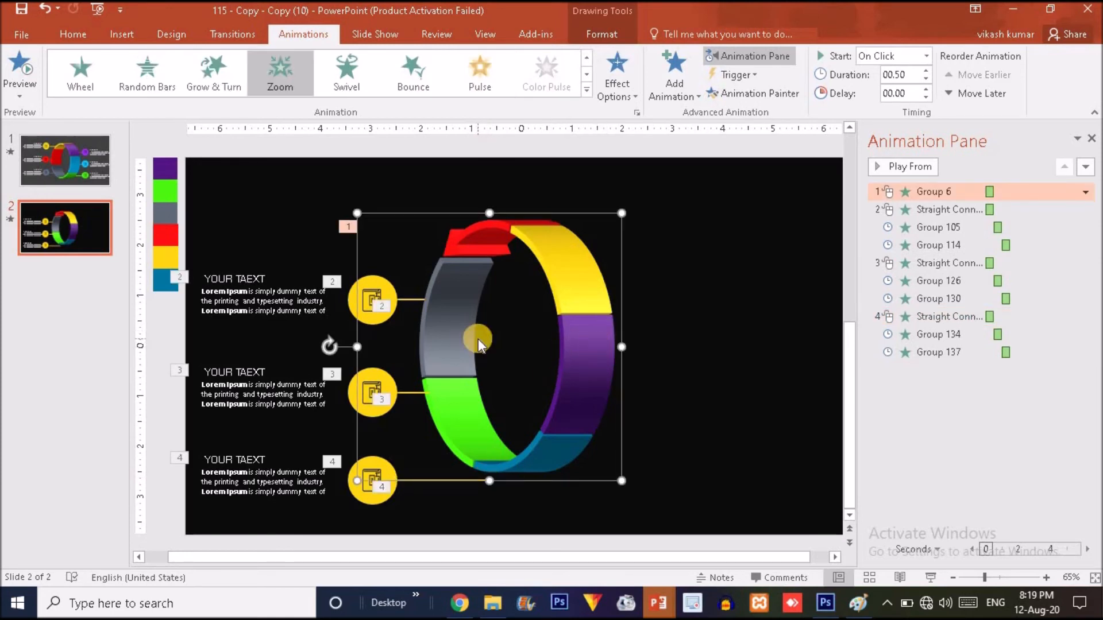
pyautogui.hotkey('ctrl', 'Down')
pyautogui.hotkey('ctrl', 'Down')
pyautogui.hotkey('ctrl', 'Down')
pyautogui.hotkey('ctrl', 'Down')
pyautogui.hotkey('ctrl', 'Down')
pyautogui.hotkey('ctrl', 'Down')
pyautogui.hotkey('ctrl', 'Down')
pyautogui.hotkey('ctrl', 'Down')
pyautogui.hotkey('ctrl', 'Down')
pyautogui.hotkey('ctrl', 'Down')
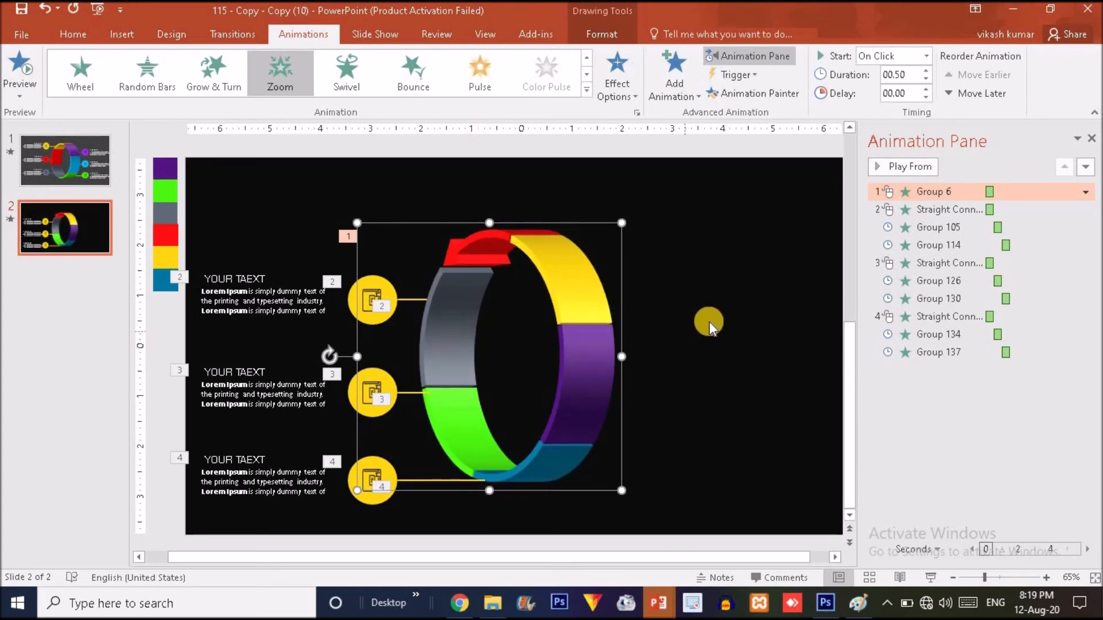
pyautogui.click(709, 320)
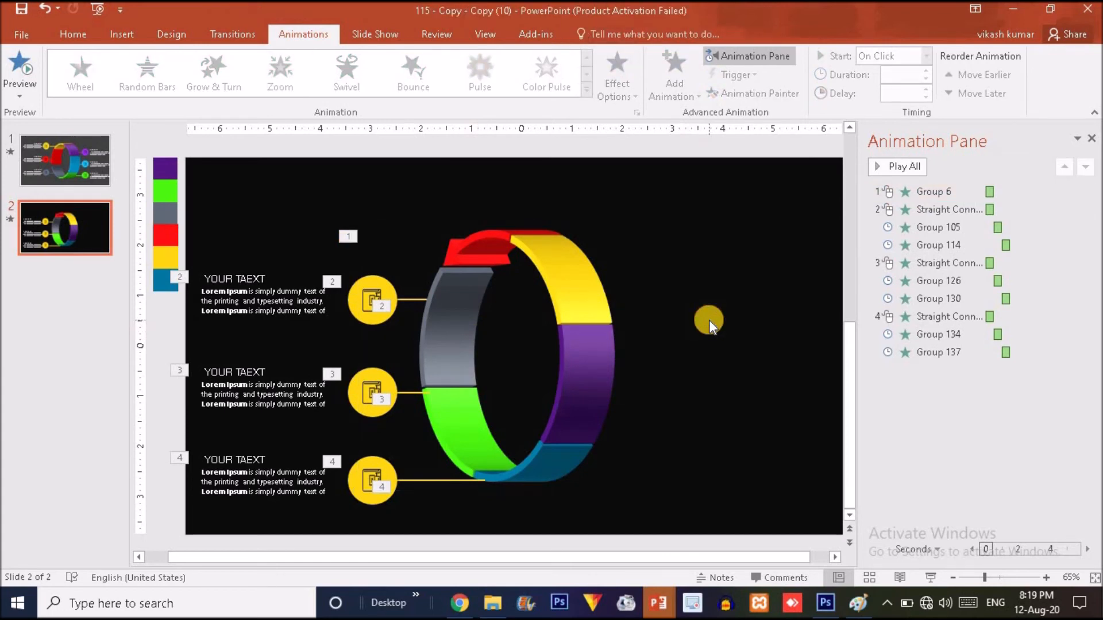
# Duplicate the lowest callout with its icon and connector, and move the copy to the right of the ring's yellow segment.
pyautogui.click(256, 371)
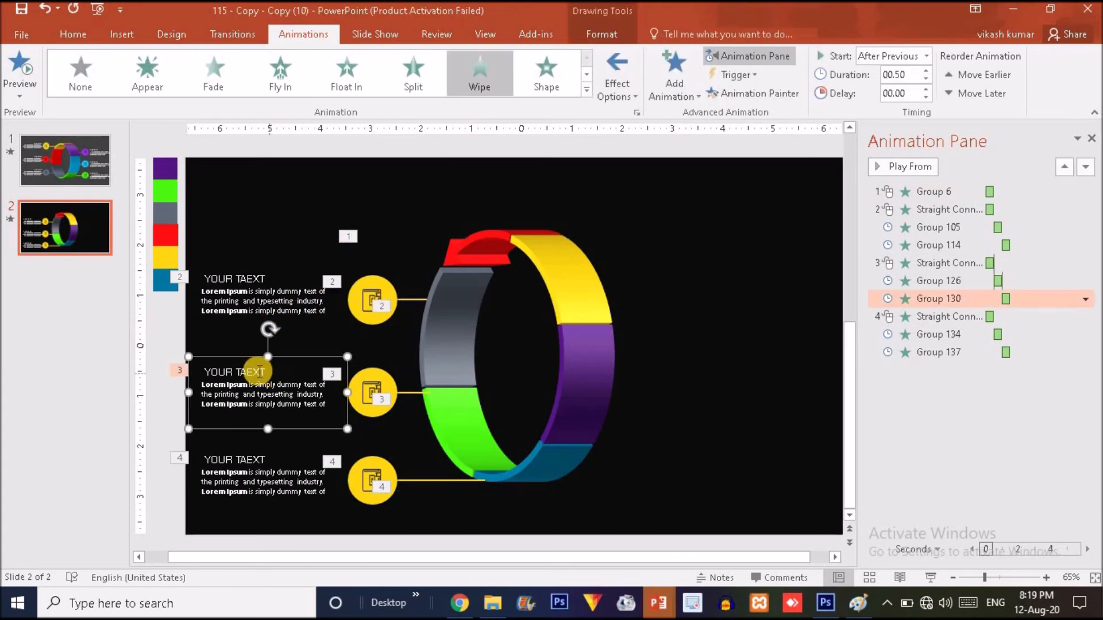
pyautogui.moveTo(164, 443); pyautogui.dragTo(632, 534)
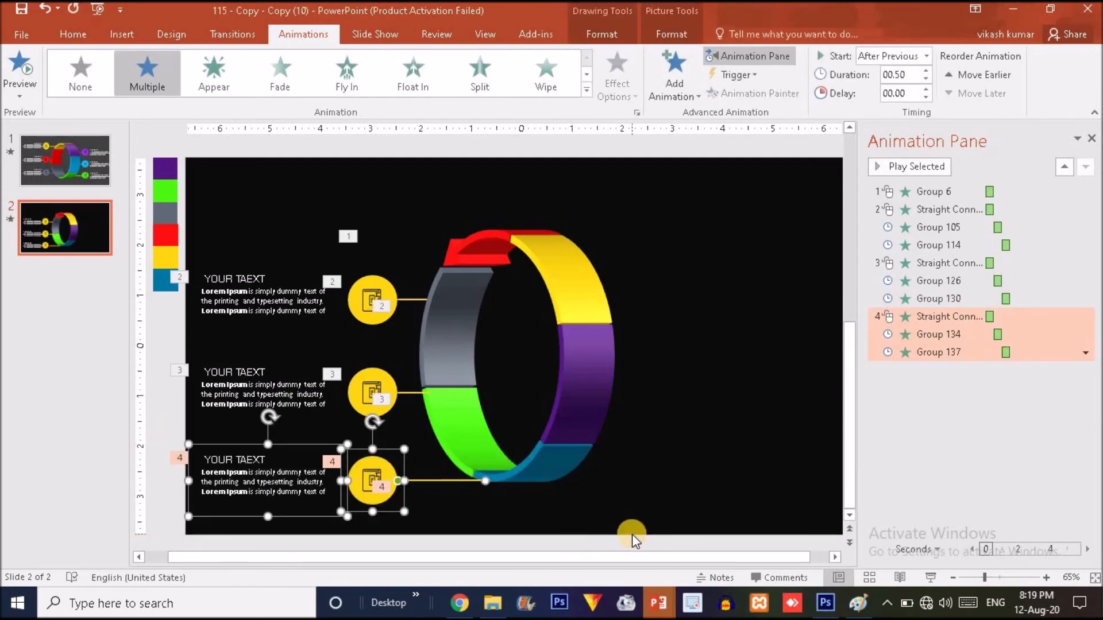
pyautogui.hotkey('ctrl', 'd')
pyautogui.moveTo(298, 453); pyautogui.dragTo(702, 245)
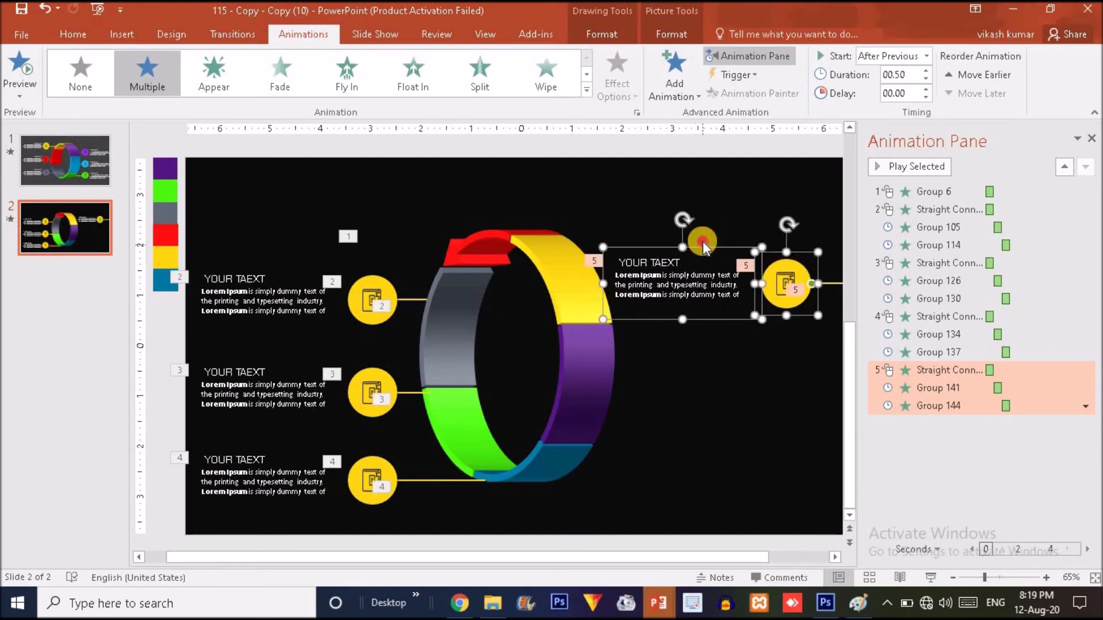
pyautogui.click(702, 241)
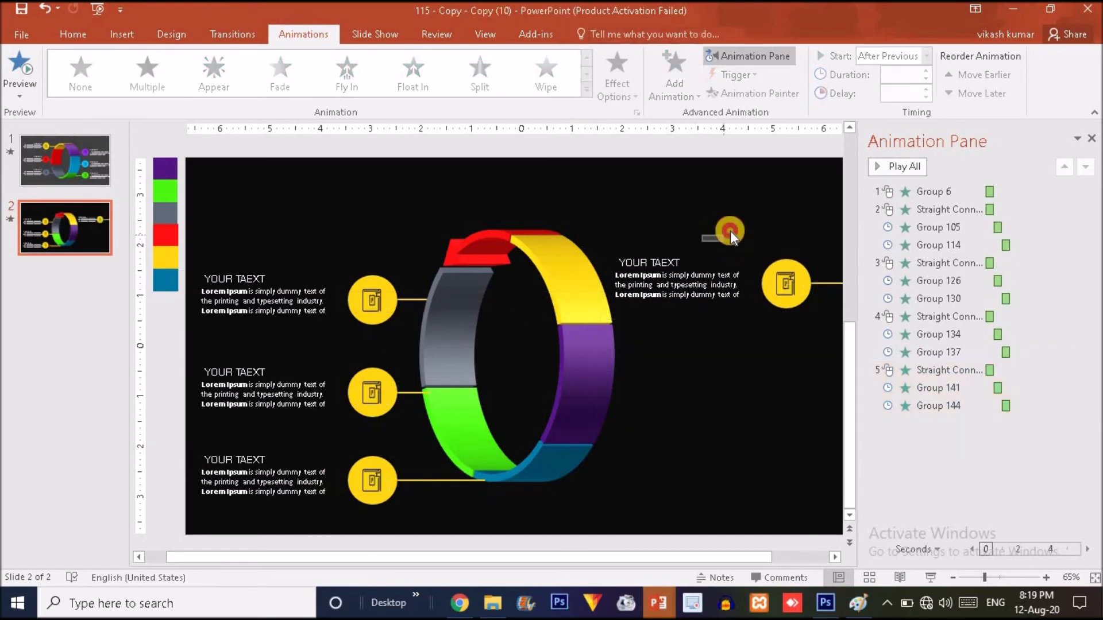
# Move the new callout's text group up out of the way and place its connector line against the ring's yellow segment.
pyautogui.click(709, 293)
pyautogui.moveTo(718, 248); pyautogui.dragTo(788, 186)
pyautogui.click(823, 281)
pyautogui.moveTo(823, 282); pyautogui.dragTo(632, 285)
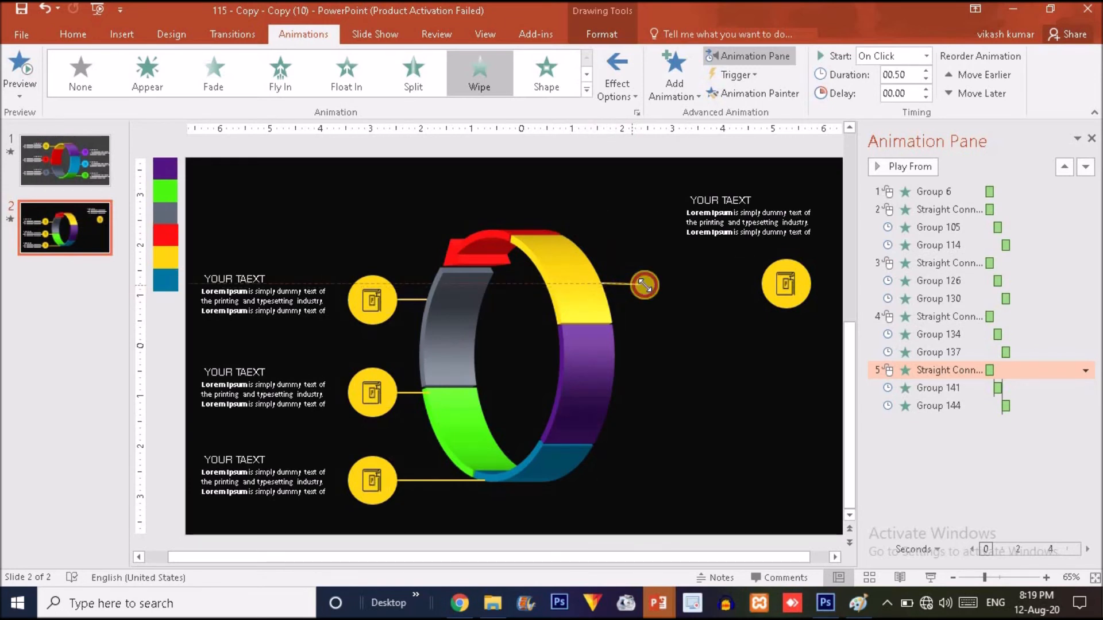
# Place the new callout's icon circle at the outer end of its connector and its text group right beside the icon.
pyautogui.moveTo(744, 284); pyautogui.dragTo(662, 285)
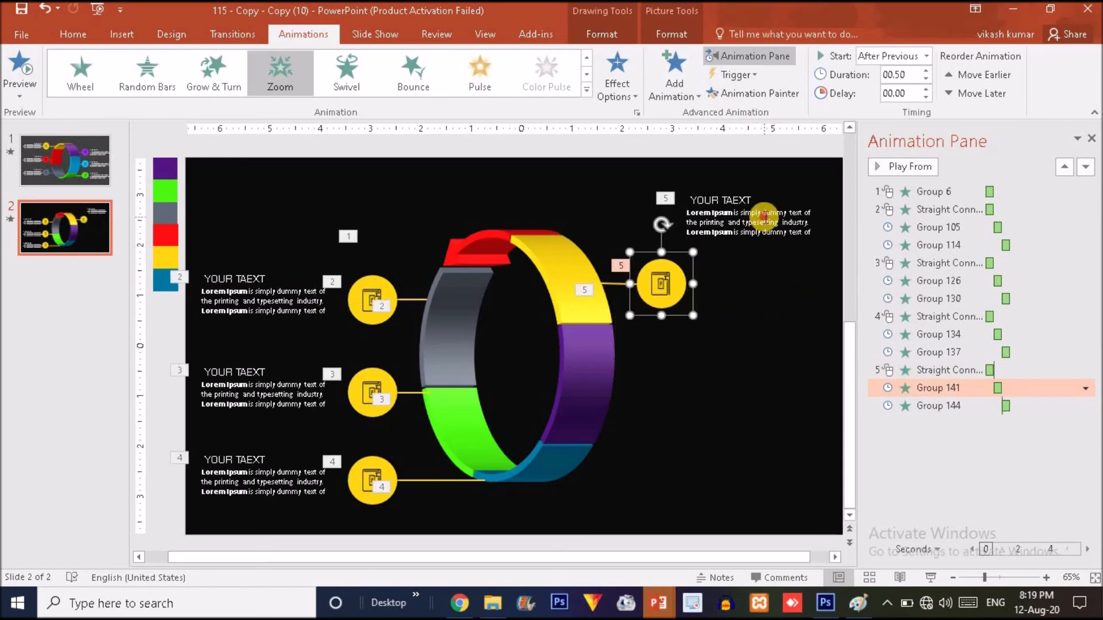
pyautogui.click(764, 214)
pyautogui.moveTo(770, 183); pyautogui.dragTo(778, 251)
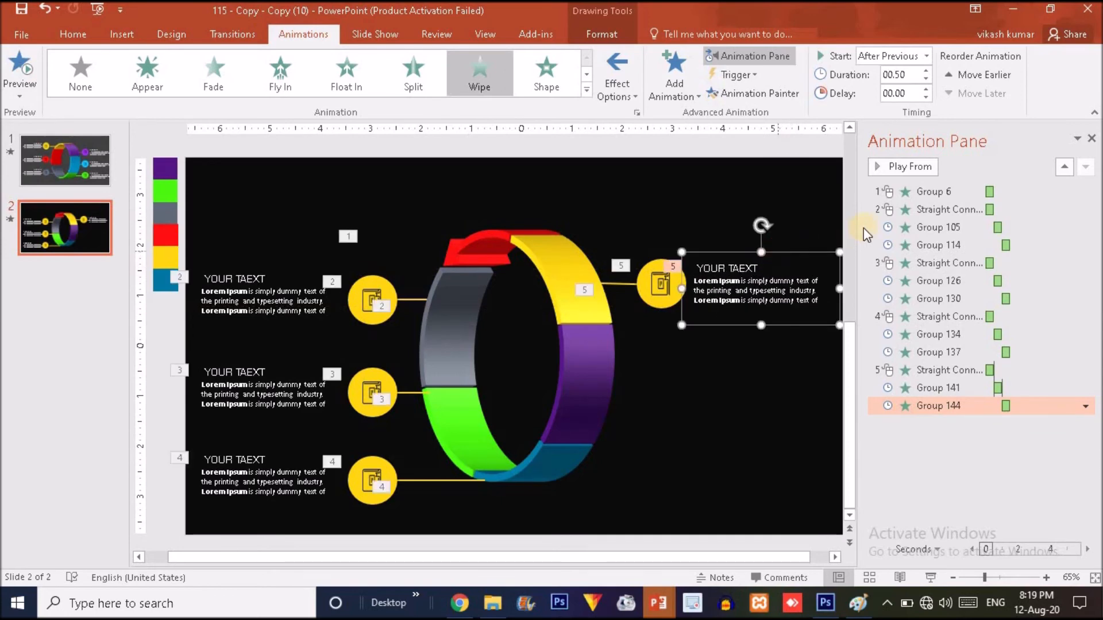
pyautogui.click(847, 235)
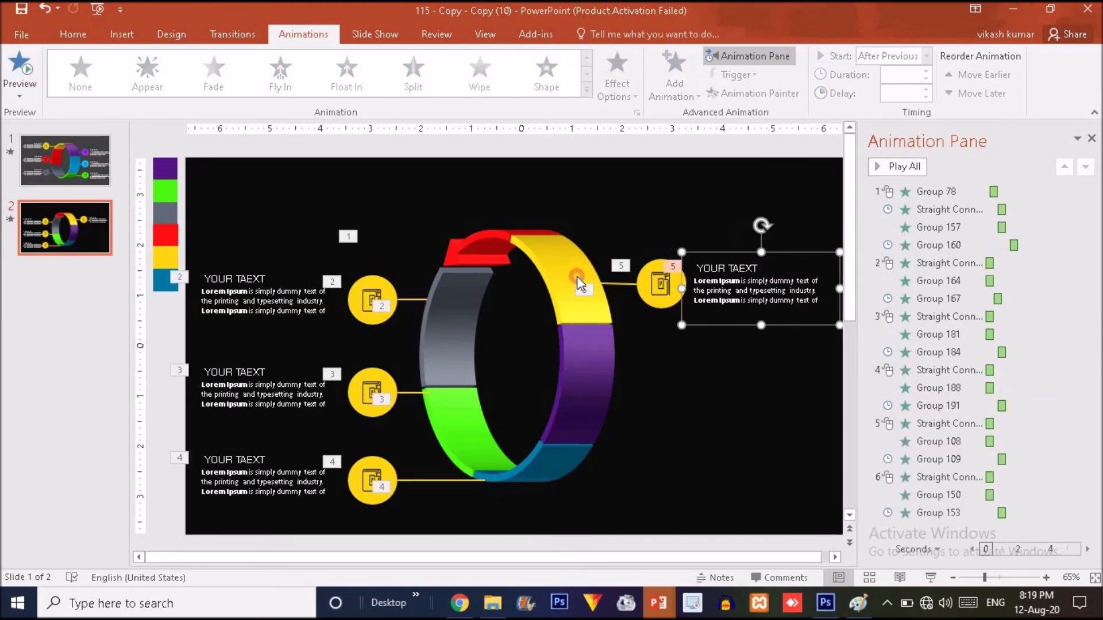
pyautogui.click(64, 223)
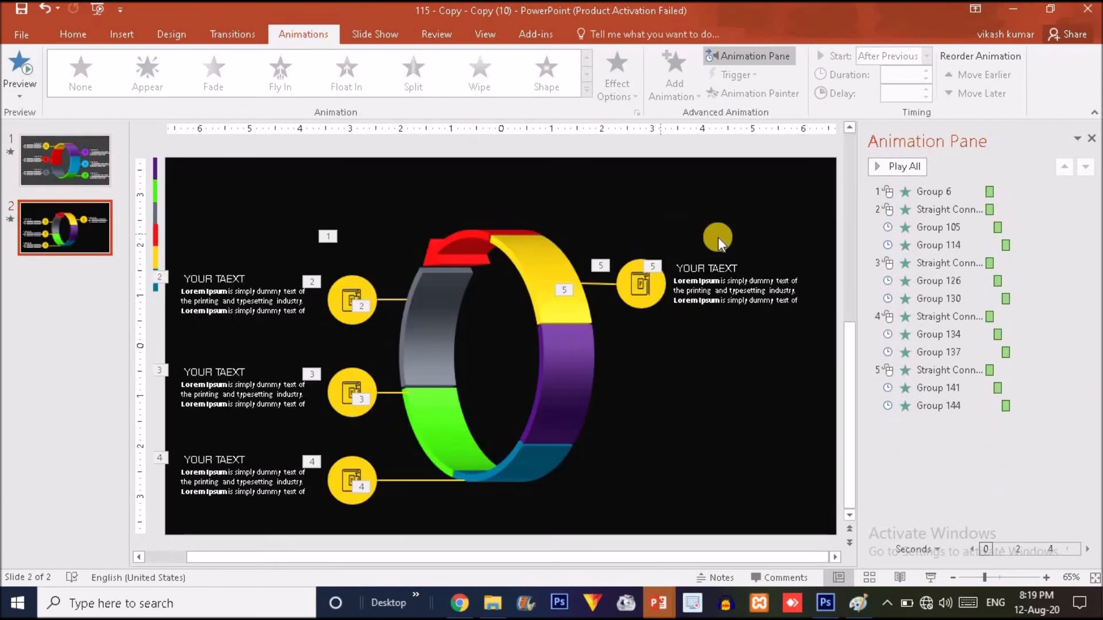
# Check slide 1's layout, duplicate slide 2's callout beside the yellow segment, and place the copy directly below it, against the purple segment.
pyautogui.click(847, 263)
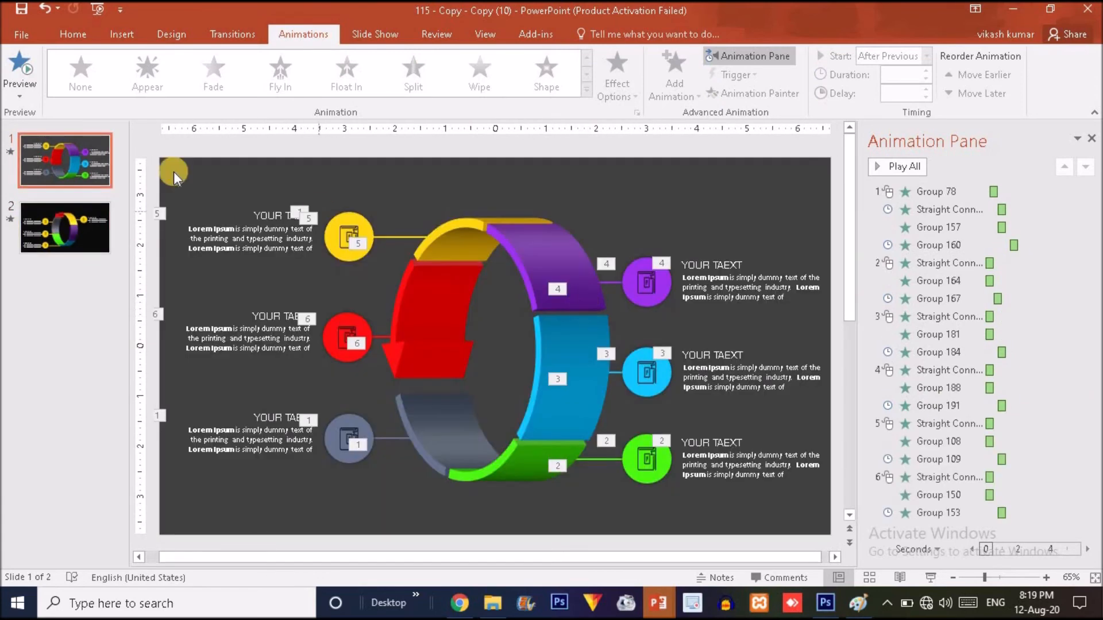
pyautogui.click(92, 218)
pyautogui.moveTo(535, 150); pyautogui.dragTo(886, 393)
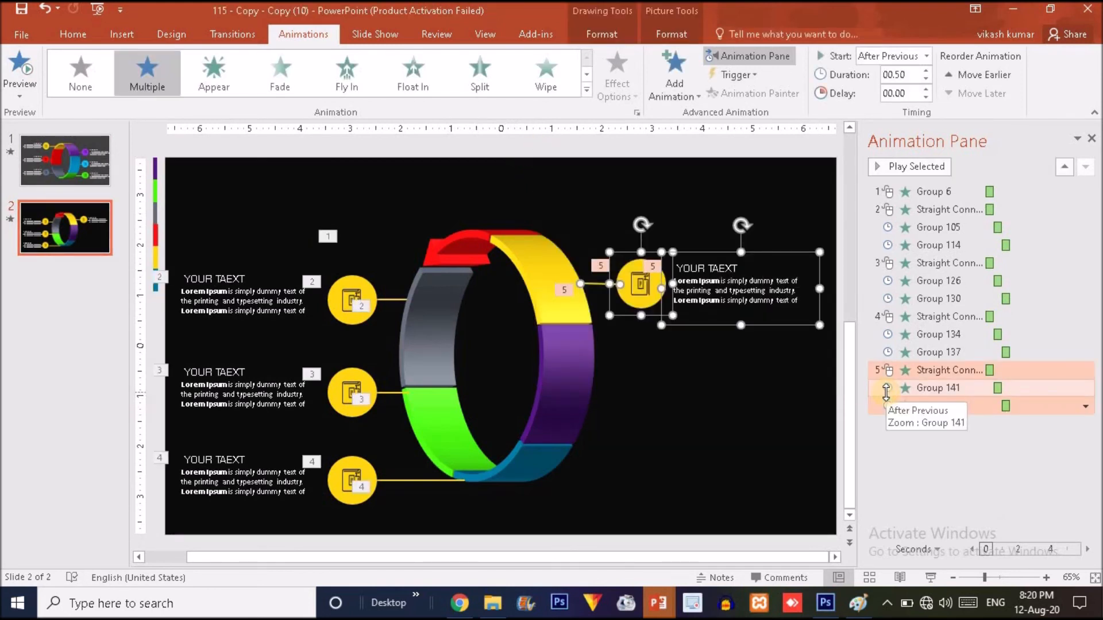
pyautogui.hotkey('ctrl', 'd')
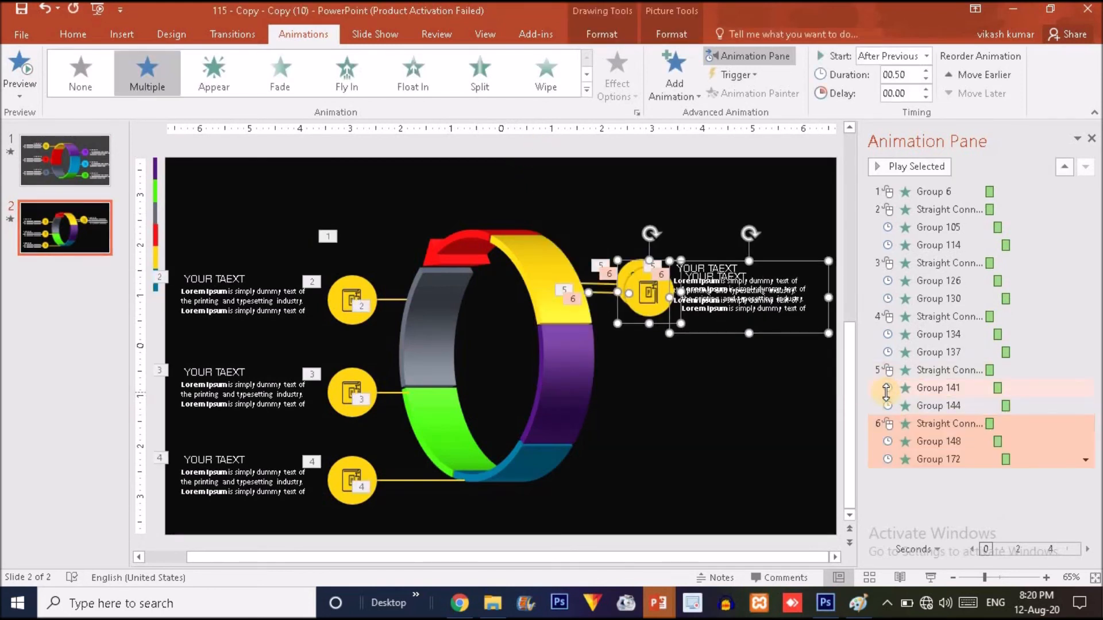
pyautogui.moveTo(729, 335); pyautogui.dragTo(720, 408)
pyautogui.moveTo(657, 371); pyautogui.dragTo(593, 367)
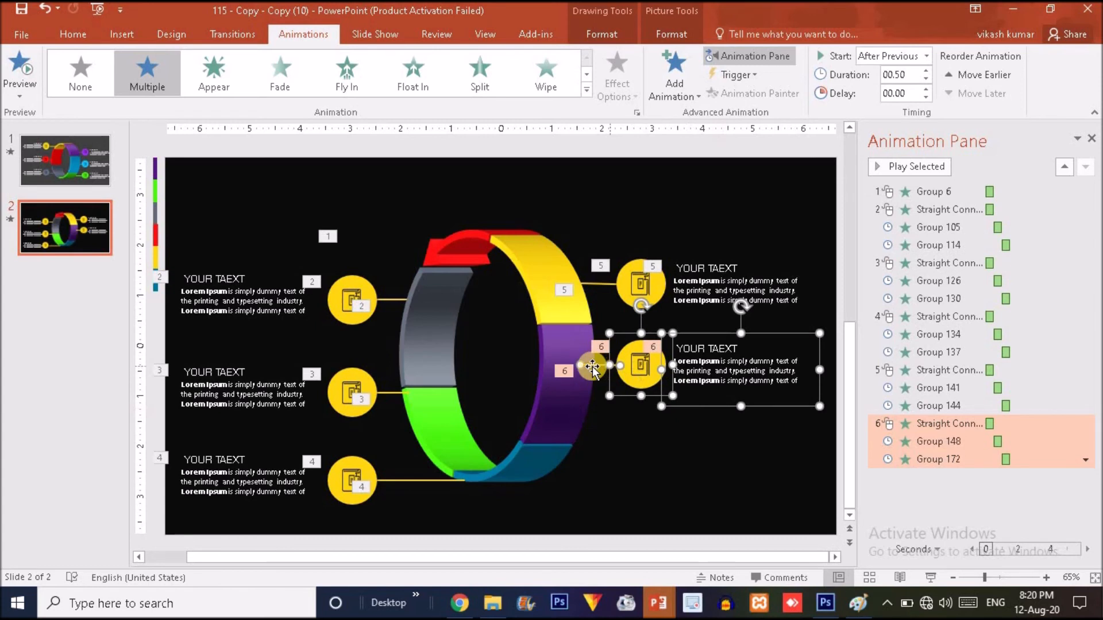
# Duplicate the purple segment's callout, place the copy above the yellow segment's callout, and link it to the red segment with an angled connector.
pyautogui.hotkey('ctrl', 'd')
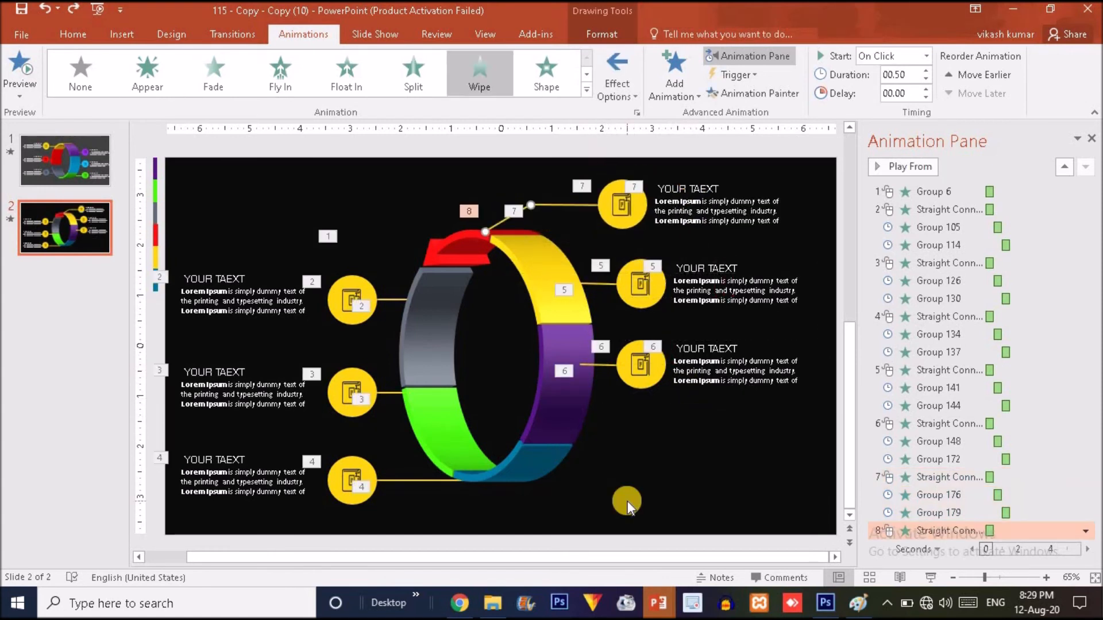
pyautogui.click(622, 436)
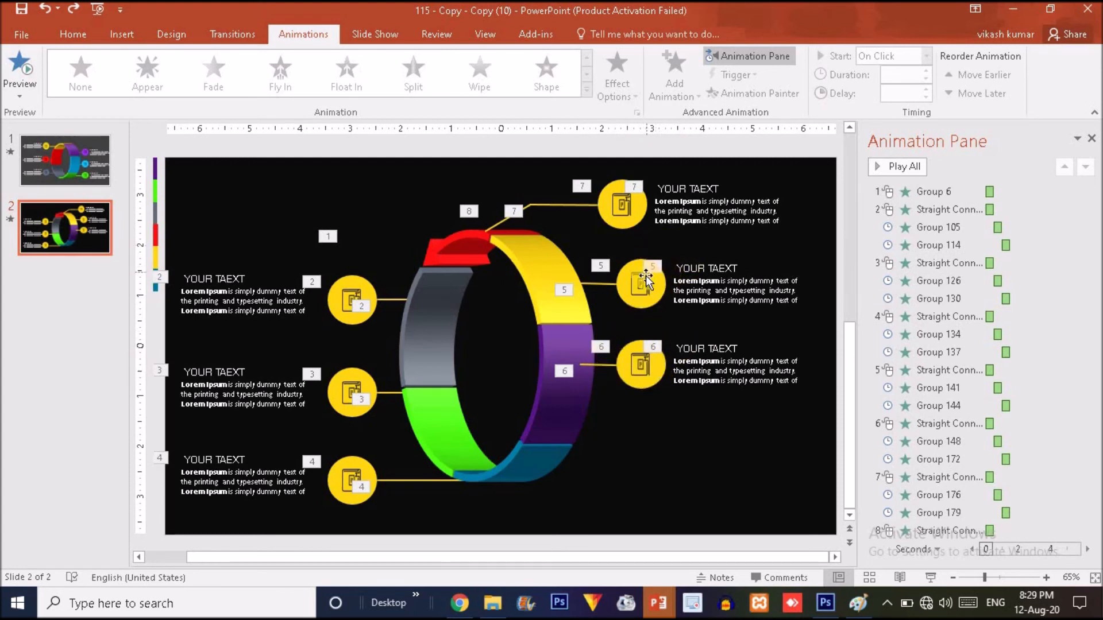
# Select the three animation entries of the purple segment's callout: its connector, icon group and text group.
pyautogui.click(942, 425)
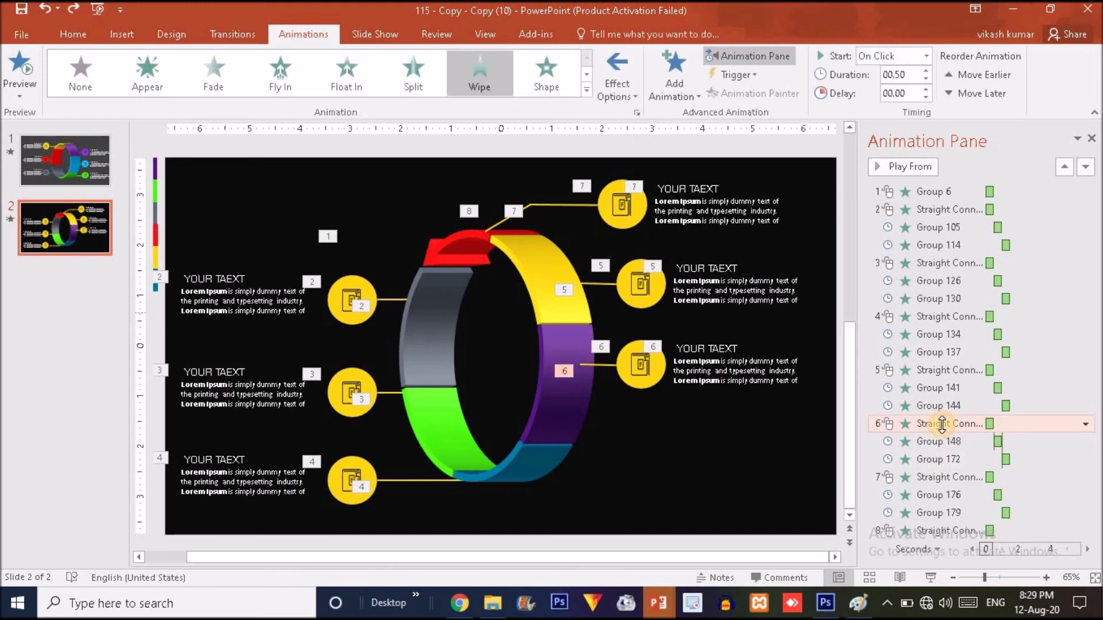
pyautogui.keyDown('shift'); pyautogui.click(942, 440); pyautogui.keyUp('shift')
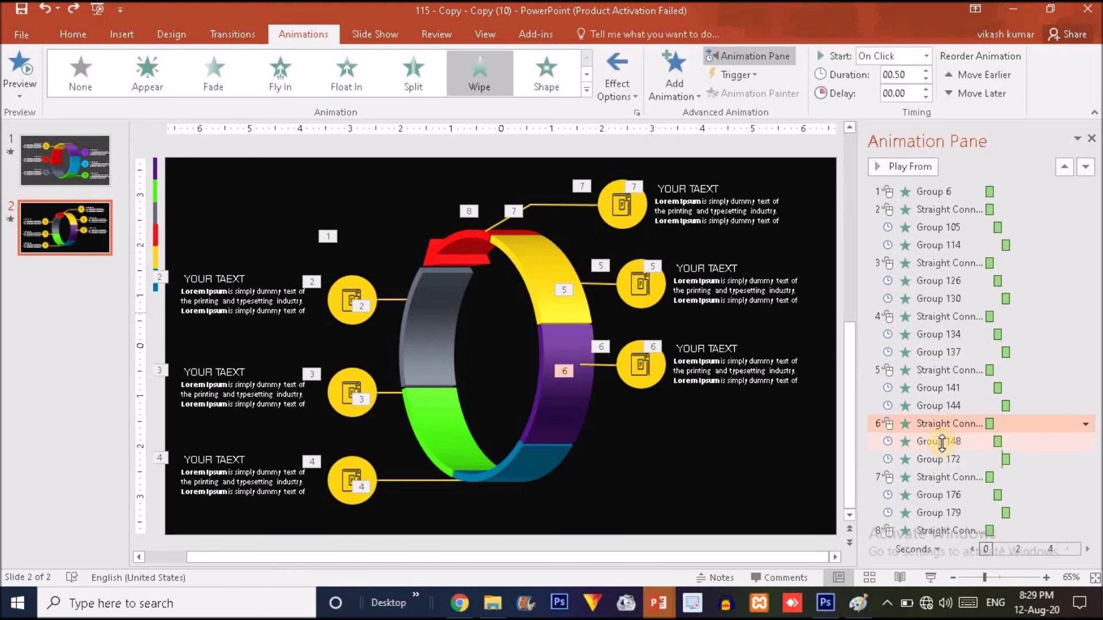
pyautogui.keyDown('shift'); pyautogui.click(942, 459); pyautogui.keyUp('shift')
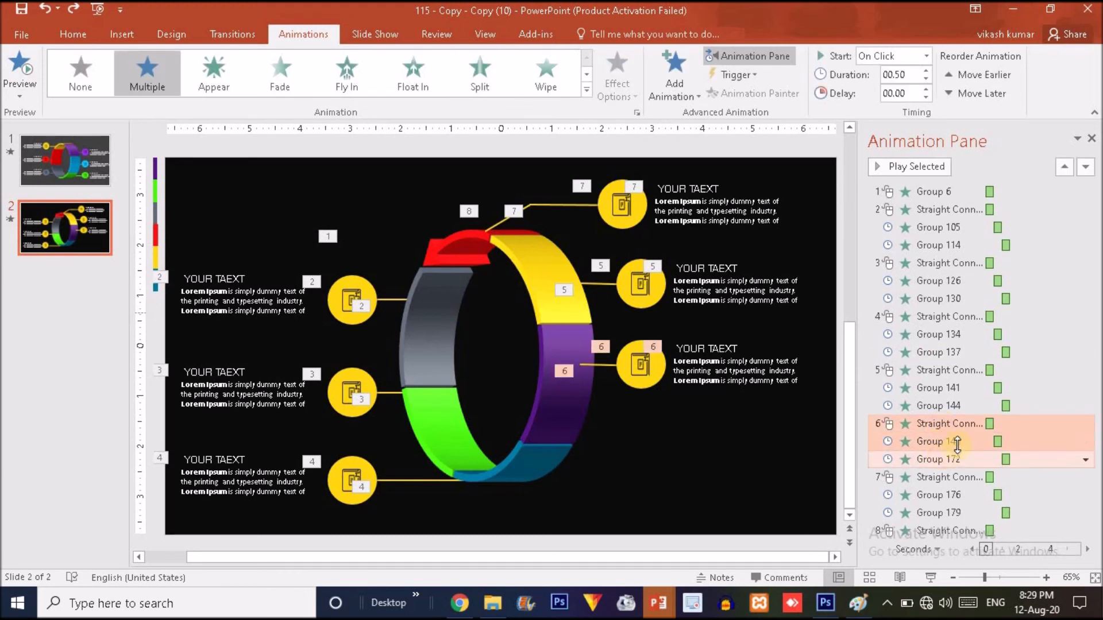